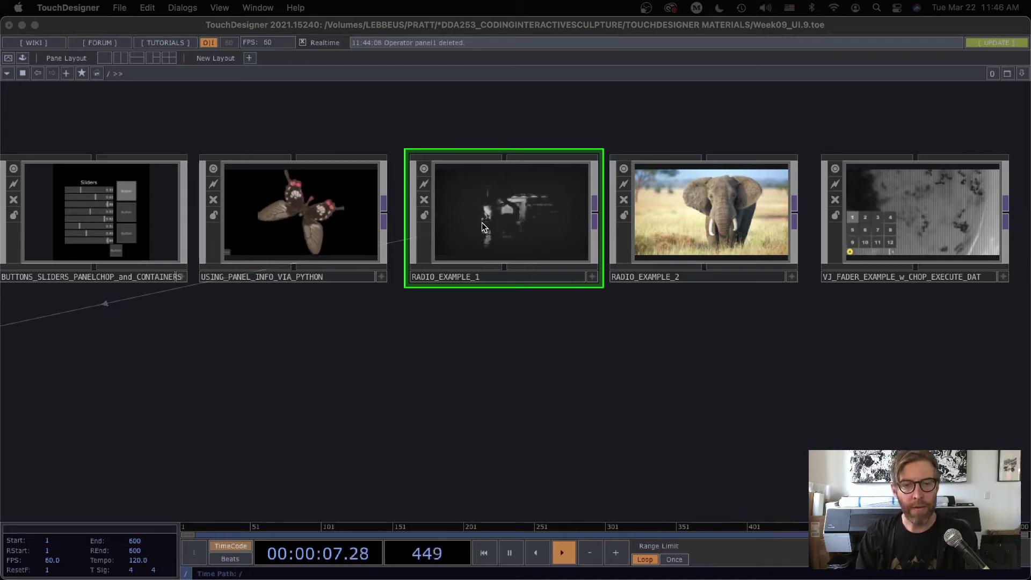
Open the network of the RADIO_EXAMPLE_1 component
double_click(505, 218)
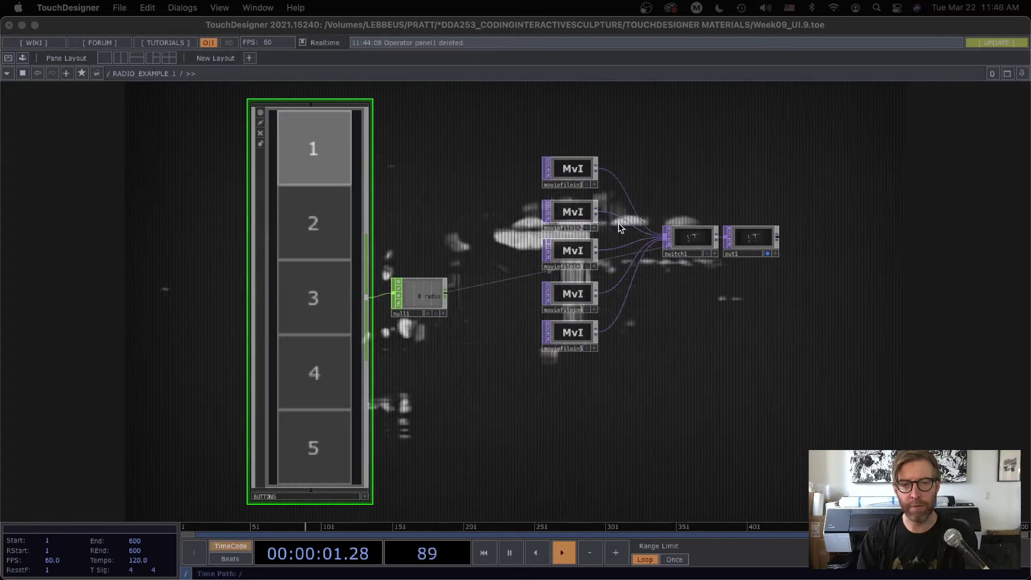
scroll(621, 230, "up", 1)
left_click_drag(458, 366, 357, 361)
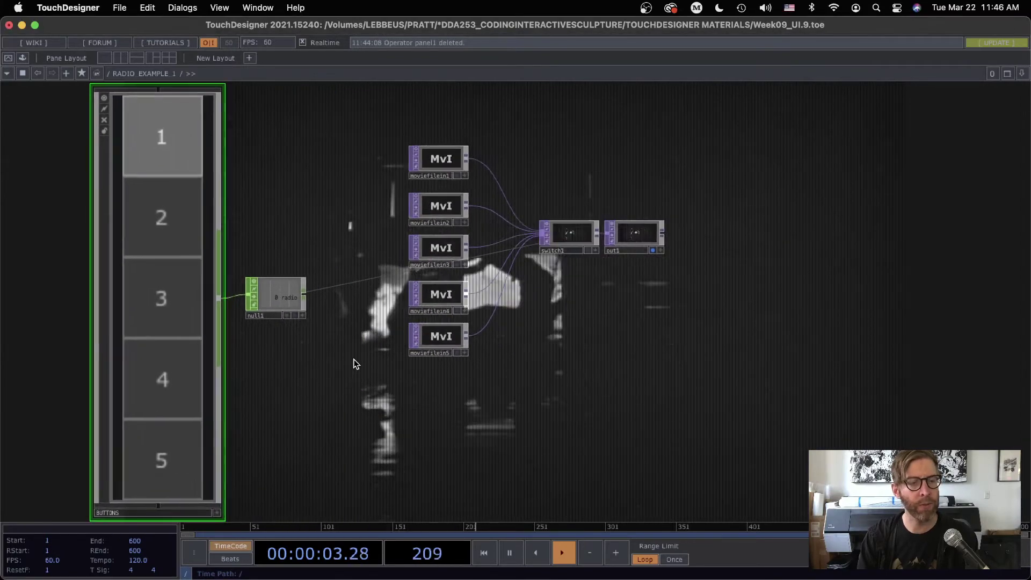
scroll(353, 359, "down", 1)
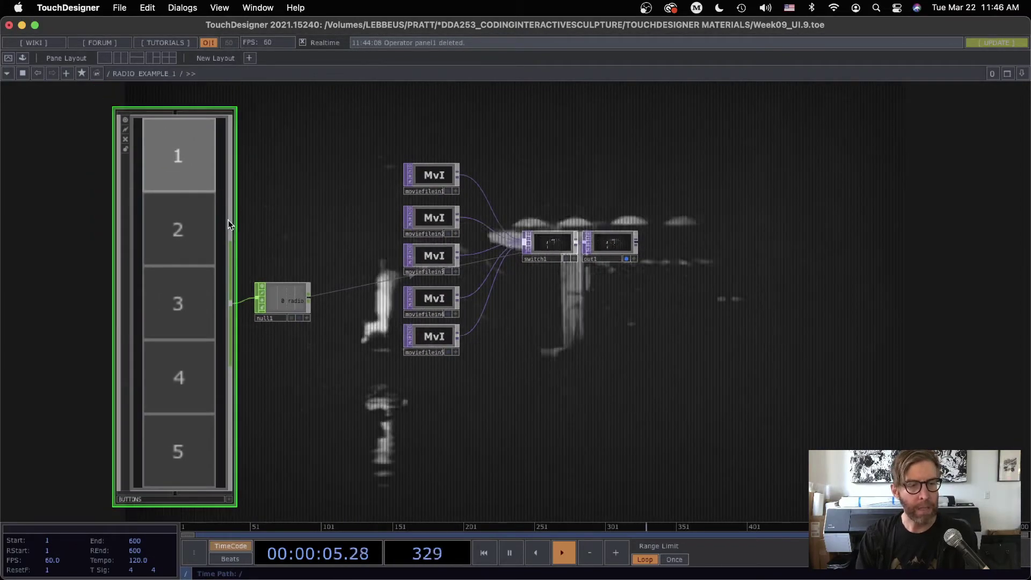
Select all five Movie File In operators and turn on their viewers
right_click_drag(372, 151, 501, 378)
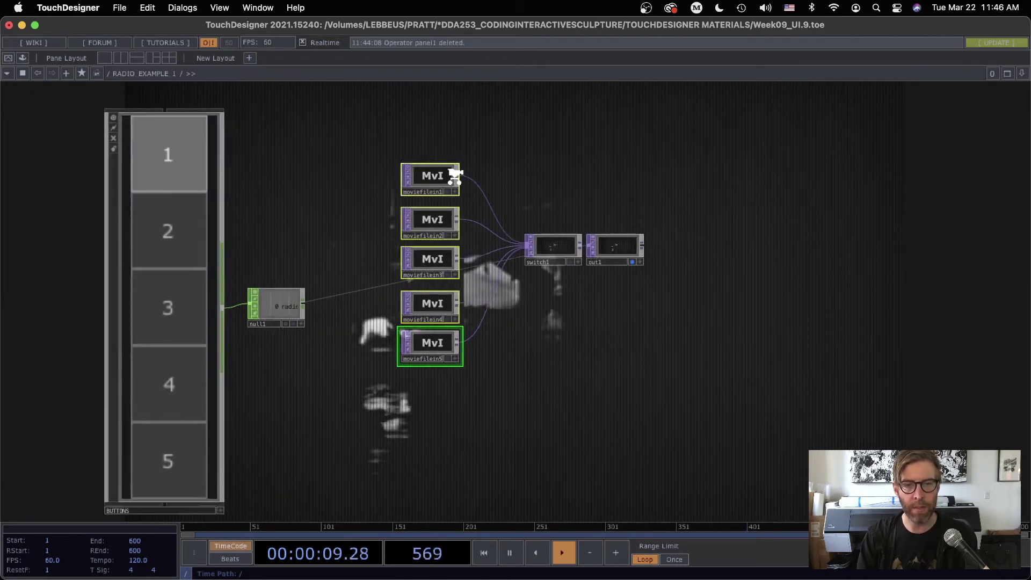
scroll(436, 179, "up", 1)
scroll(380, 207, "up", 3)
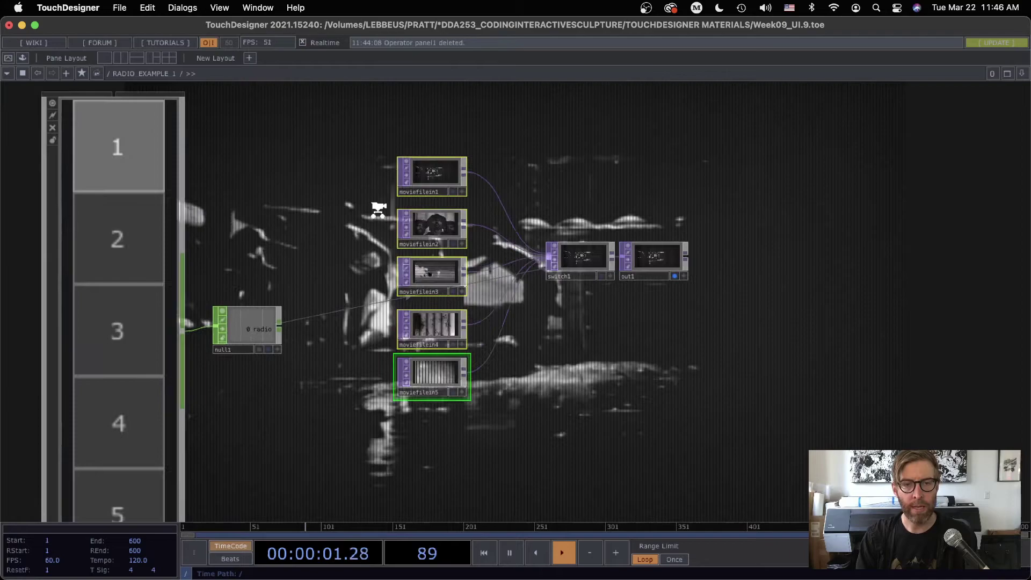
Examine the five movie previews and how they feed through switch1 into out1
left_click_drag(386, 187, 374, 247)
left_click_drag(353, 322, 343, 158)
middle_click_drag(366, 321, 352, 341)
left_click_drag(325, 363, 313, 283)
left_click_drag(258, 321, 371, 358)
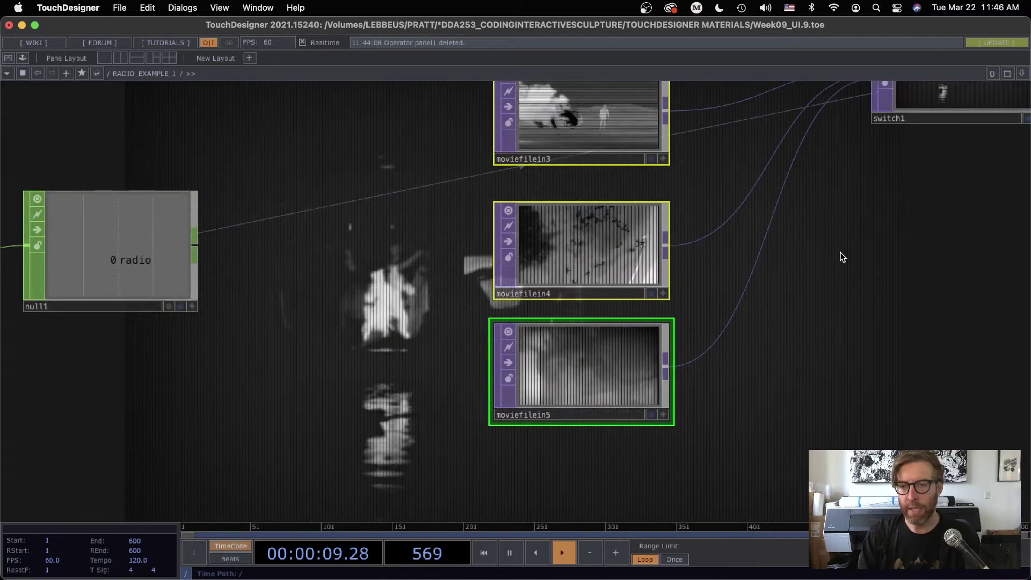
left_click_drag(805, 269, 664, 377)
scroll(664, 375, "down", 5)
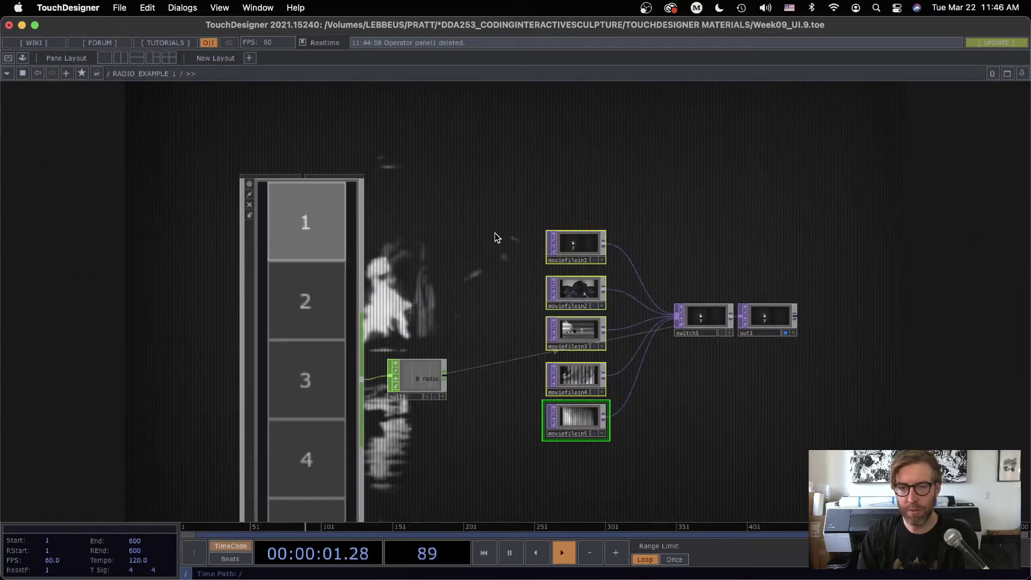
left_click_drag(494, 233, 622, 472)
scroll(695, 387, "up", 5)
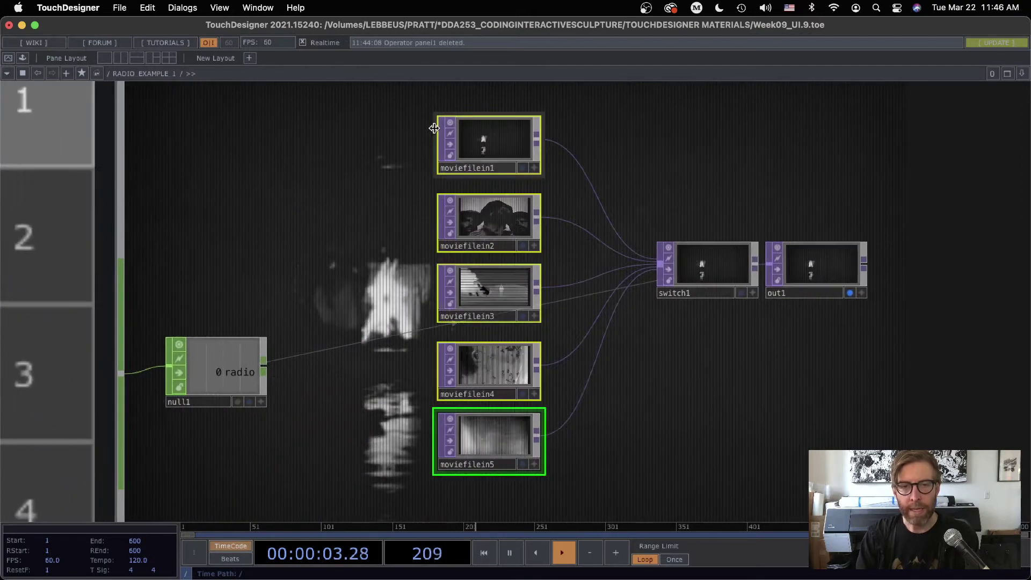
scroll(614, 277, "up", 1)
left_click_drag(668, 361, 568, 359)
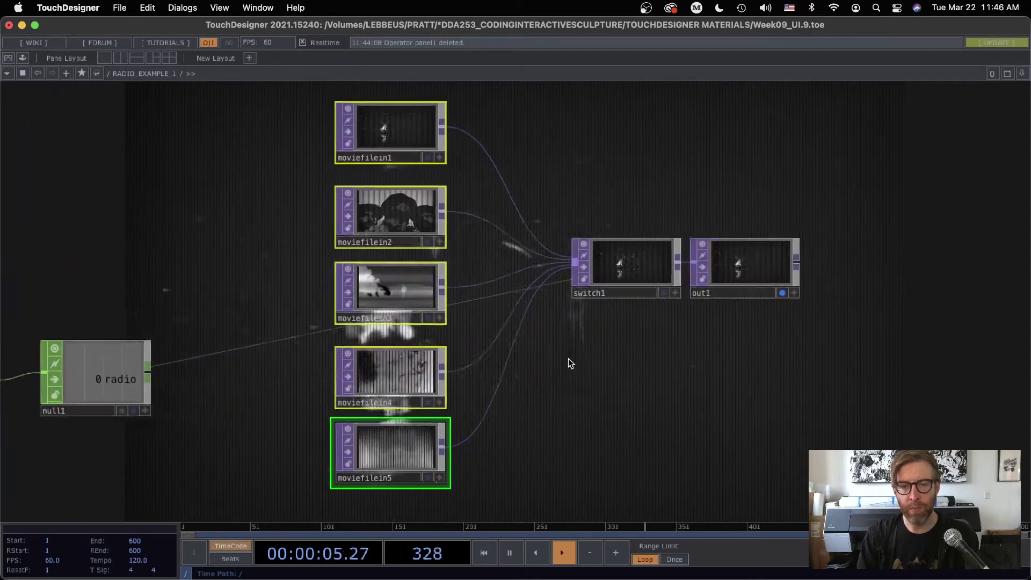
scroll(561, 355, "up", 2)
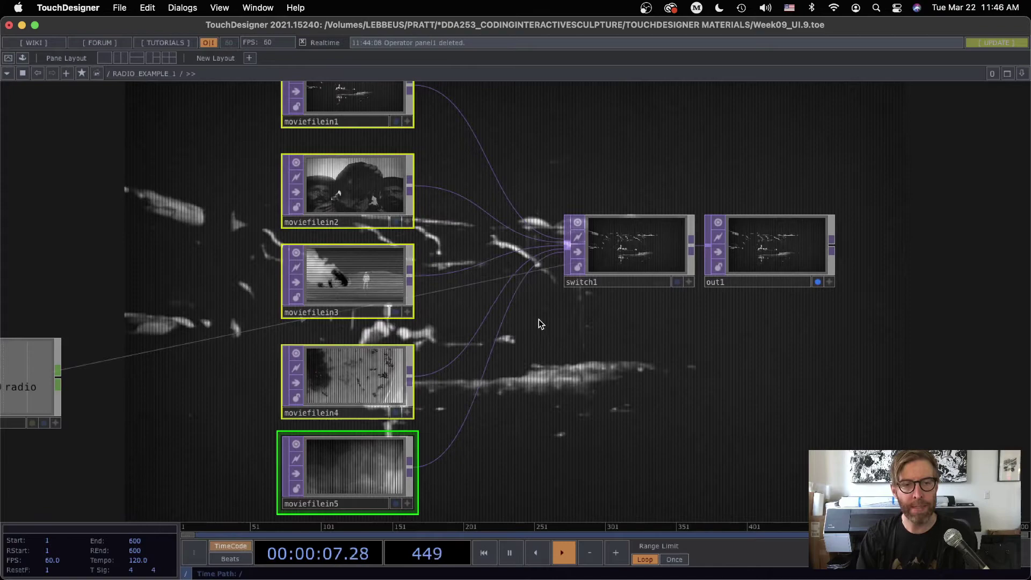
left_click_drag(477, 228, 533, 301)
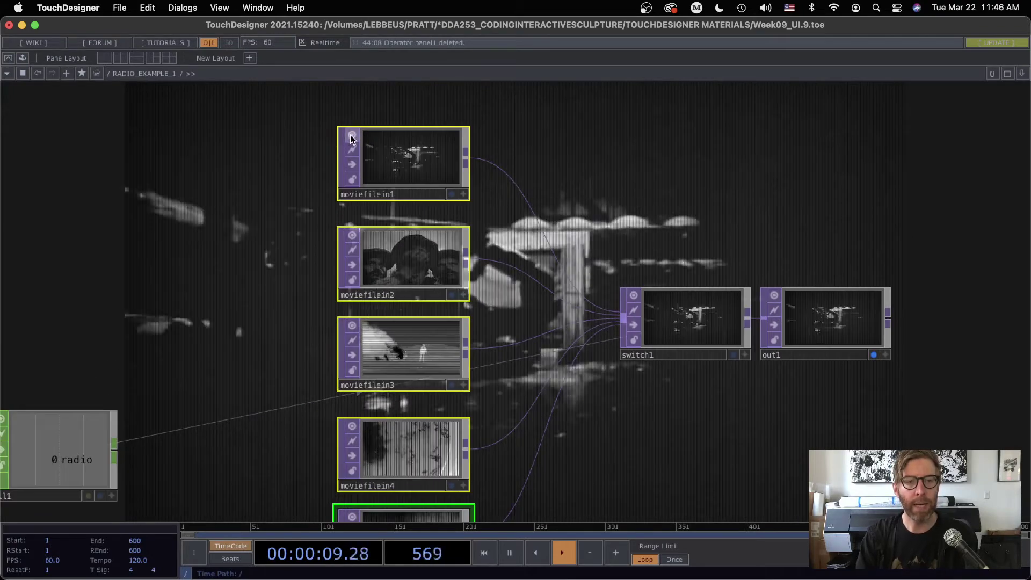
Turn off the viewers of all five Movie File In operators and select switch1
left_click(351, 136)
scroll(675, 408, "up", 2)
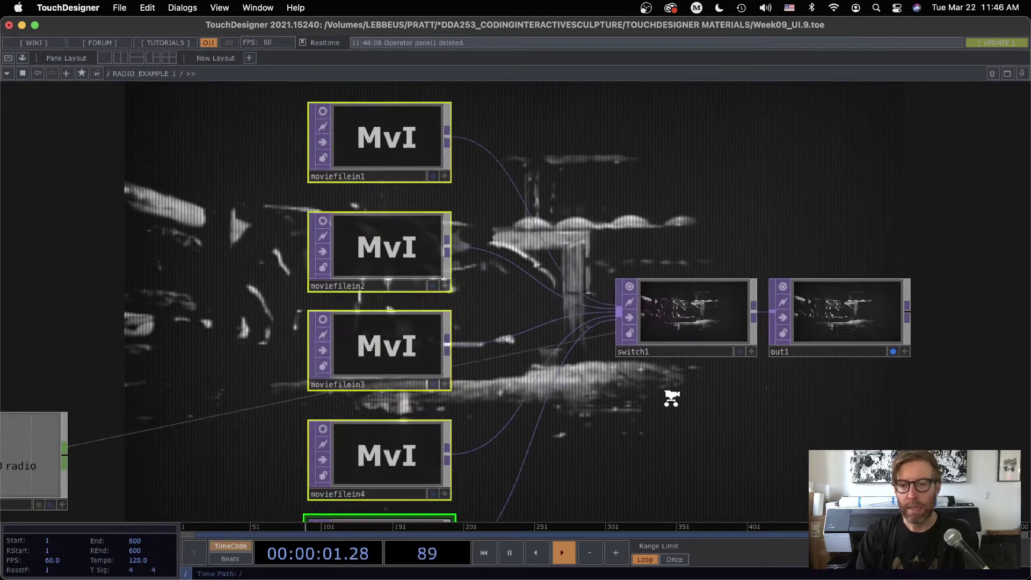
left_click(653, 321)
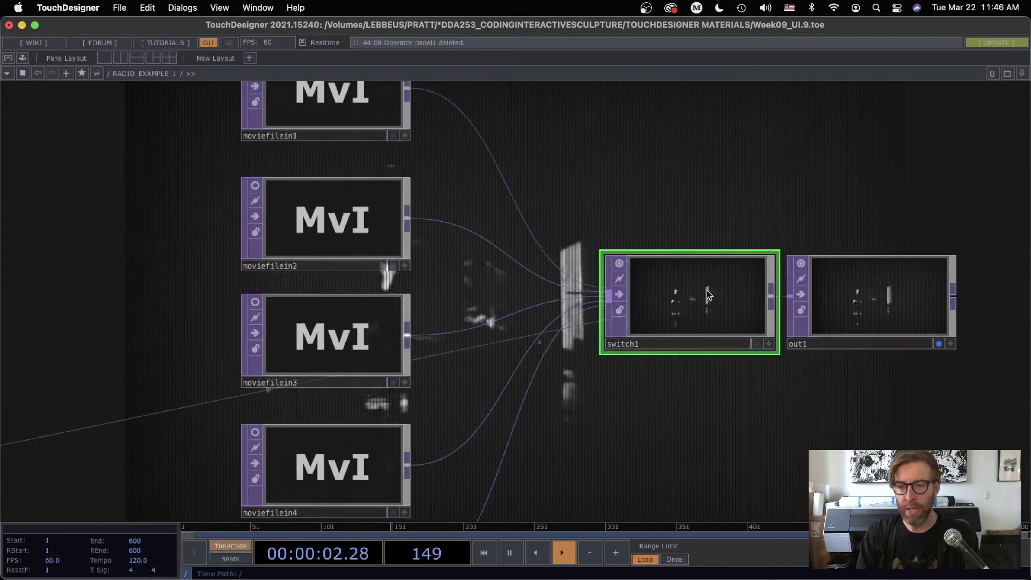
Select moviefilein1, and turn the viewer of moviefilein2 on and off again
left_click(368, 97)
scroll(462, 198, "up", 1)
scroll(455, 191, "up", 1)
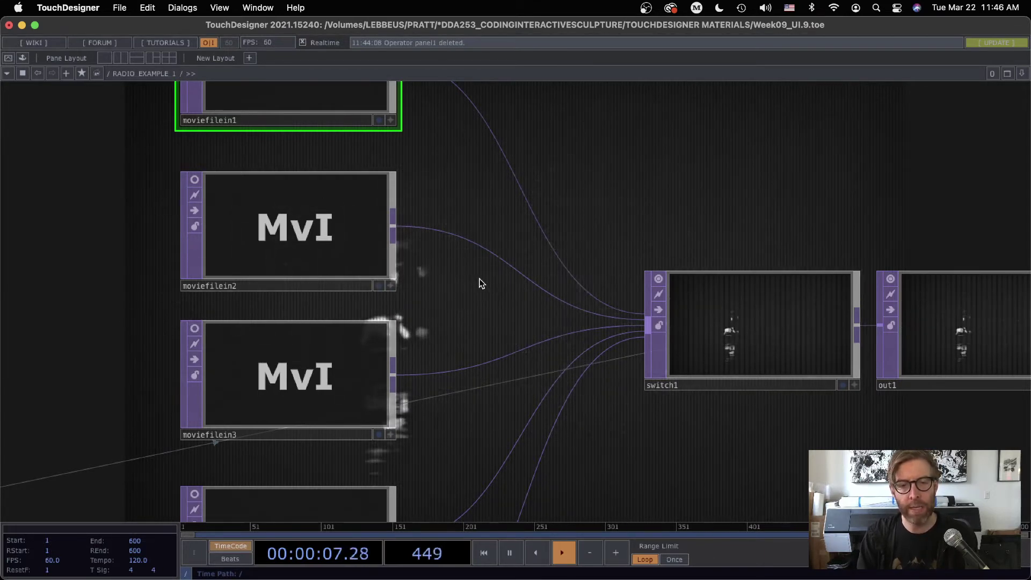
left_click(194, 180)
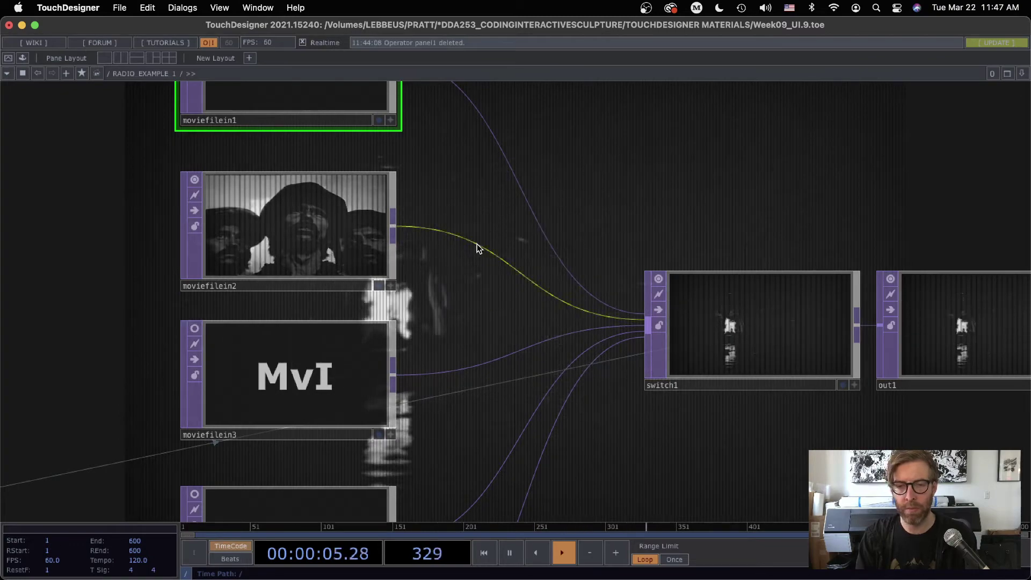
left_click(194, 180)
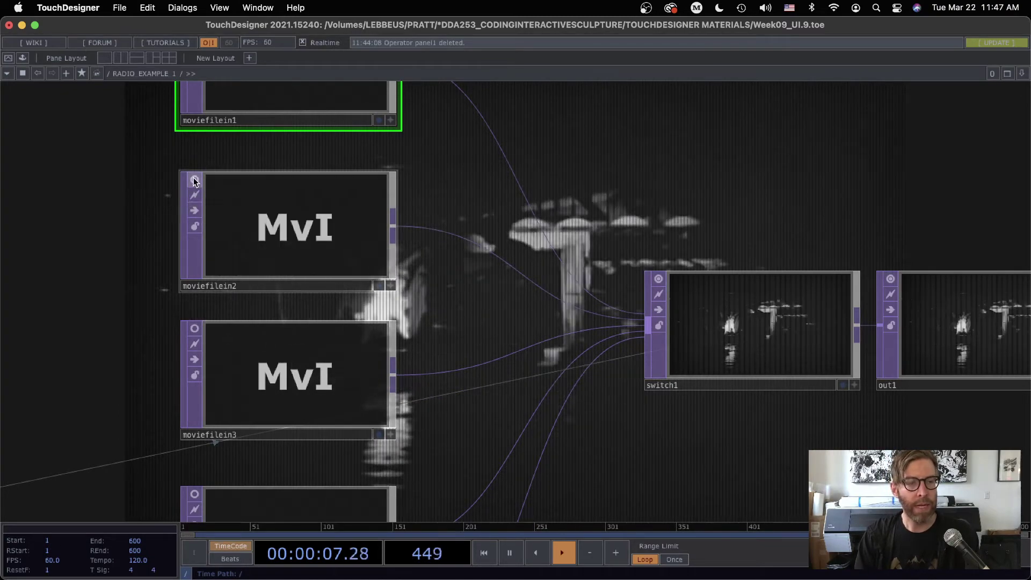
Enter the BUTTONS container that feeds null1 to show the network inside it
left_click_drag(160, 144, 231, 326)
scroll(172, 363, "down", 2)
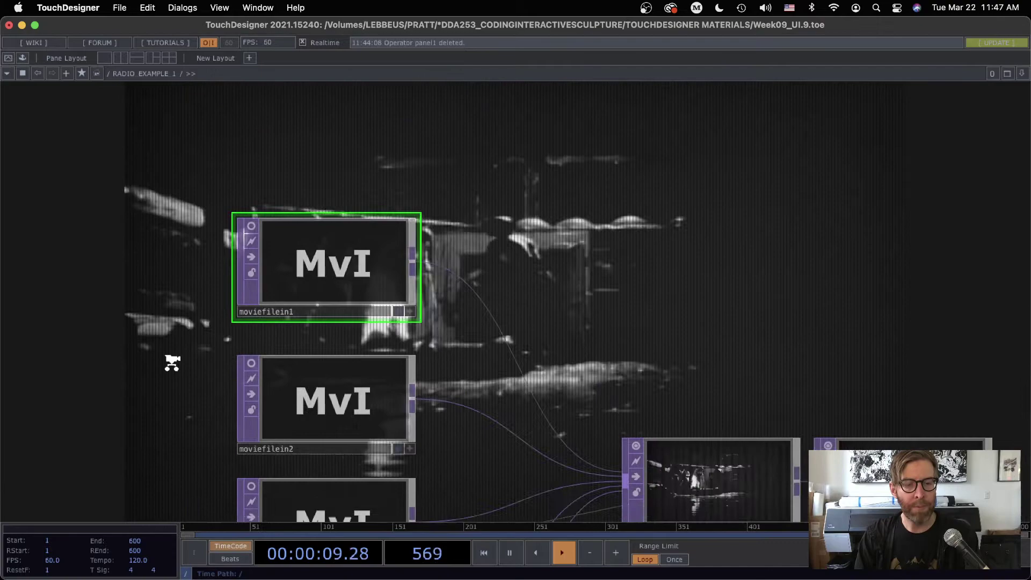
scroll(172, 363, "down", 3)
left_click_drag(445, 311, 552, 155)
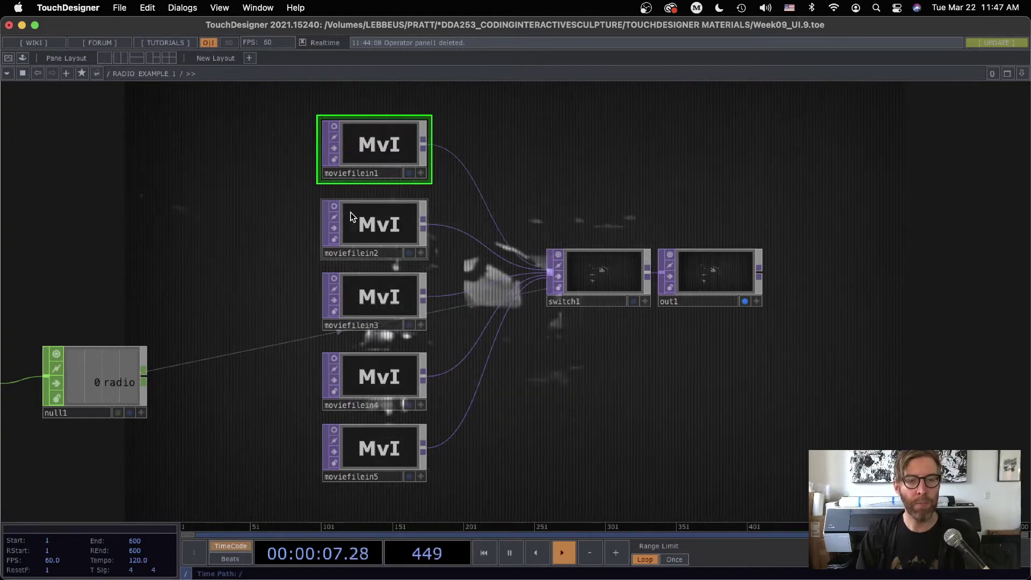
left_click_drag(345, 299, 776, 303)
scroll(689, 304, "down", 3)
left_click_drag(638, 248, 578, 172)
scroll(373, 278, "up", 10)
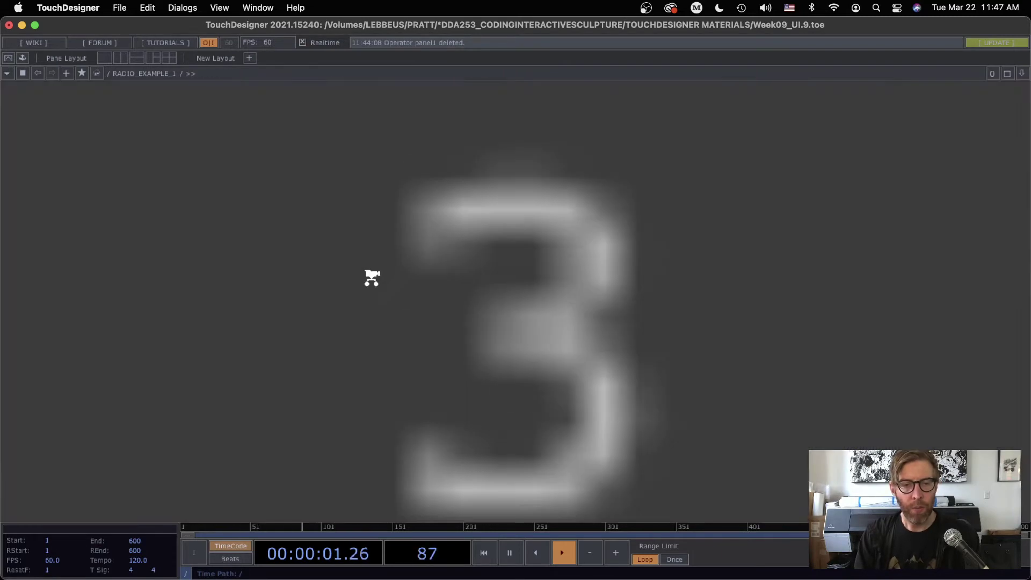
scroll(371, 277, "up", 2)
right_click(372, 277)
left_click(311, 269)
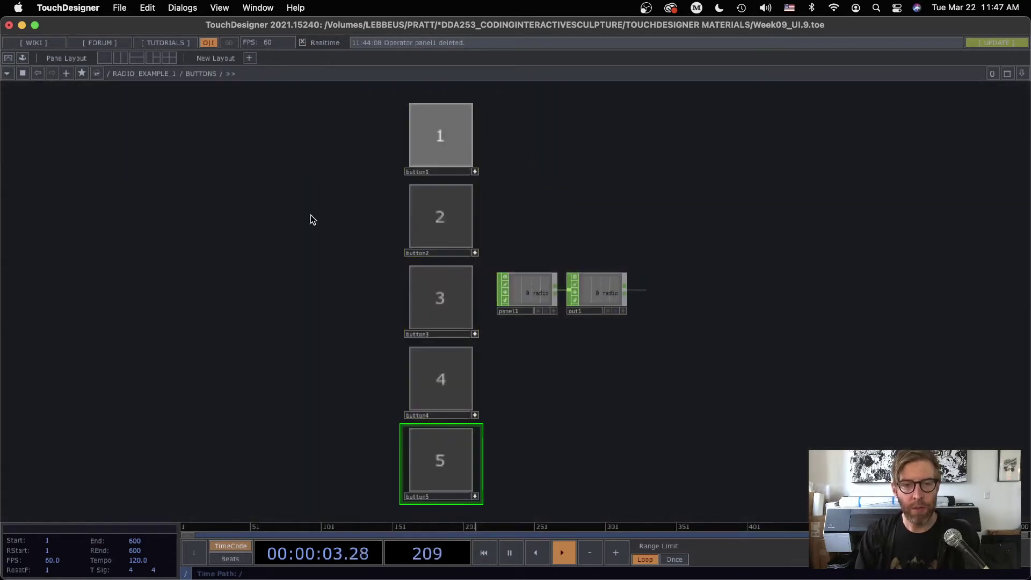
Show the parameters of button1, inspect its Button Type setting, and select all five buttons
left_click_drag(311, 215, 193, 193)
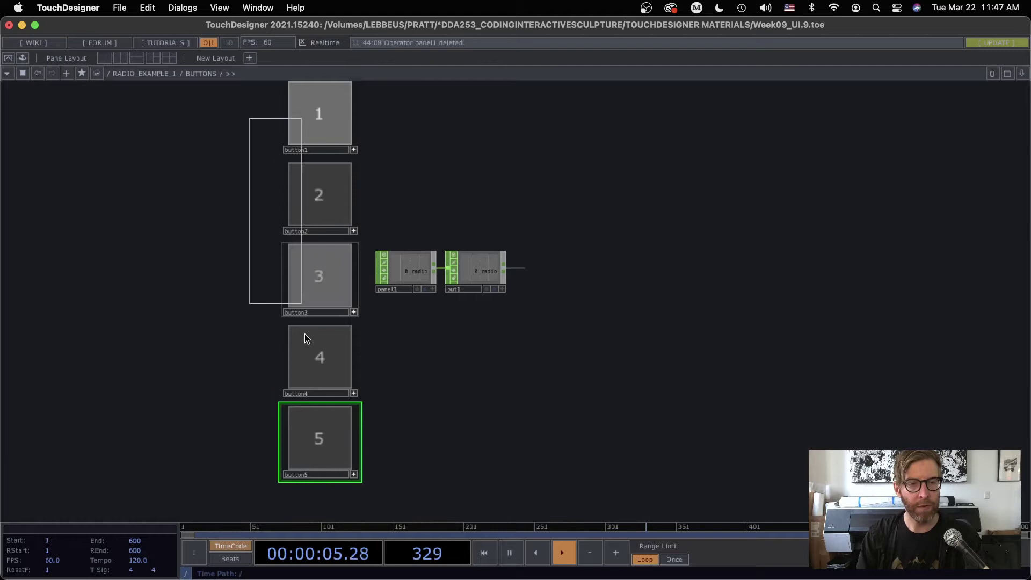
left_click(354, 475)
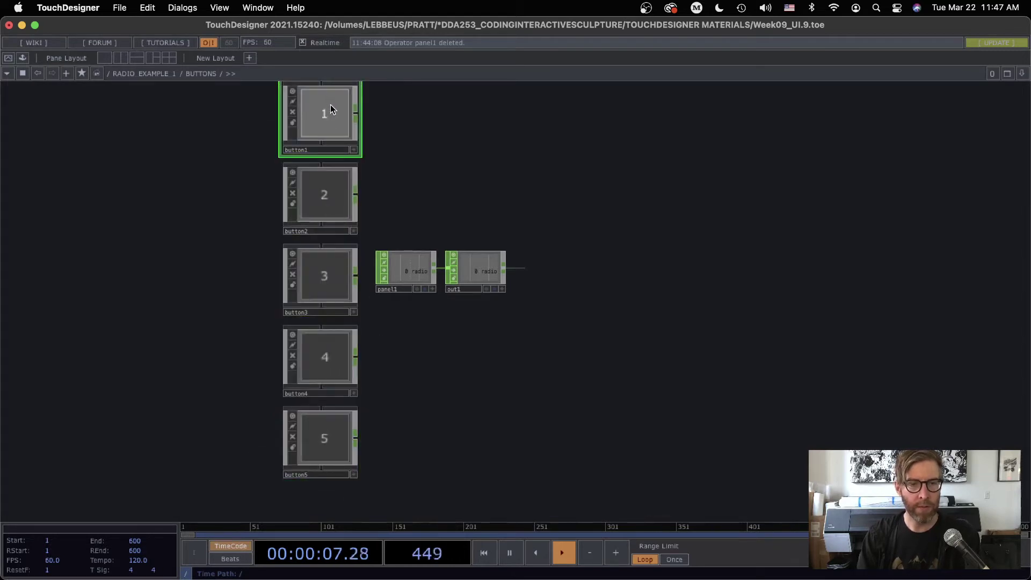
key("p")
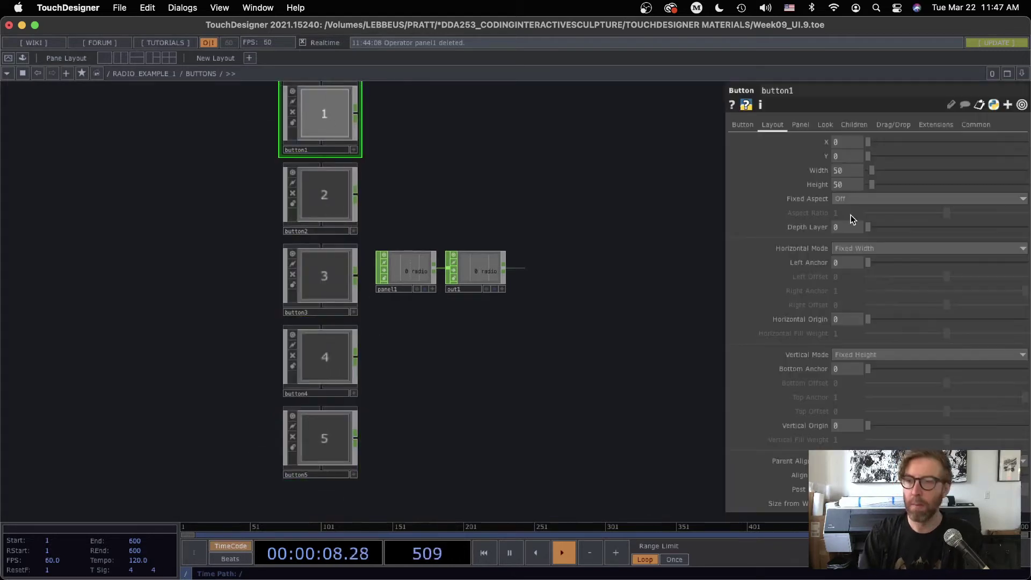
left_click(743, 125)
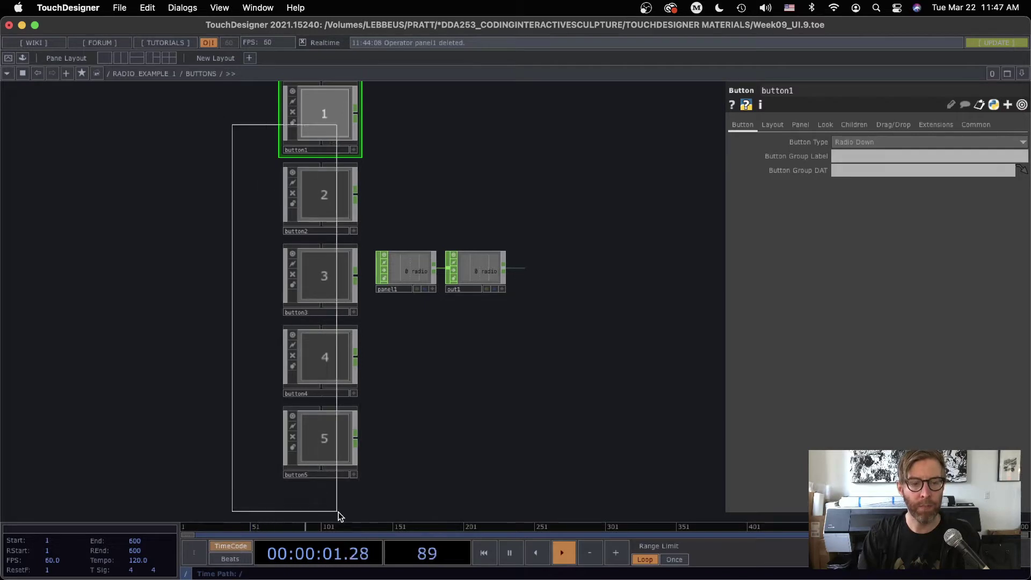
left_click_drag(430, 330, 390, 353)
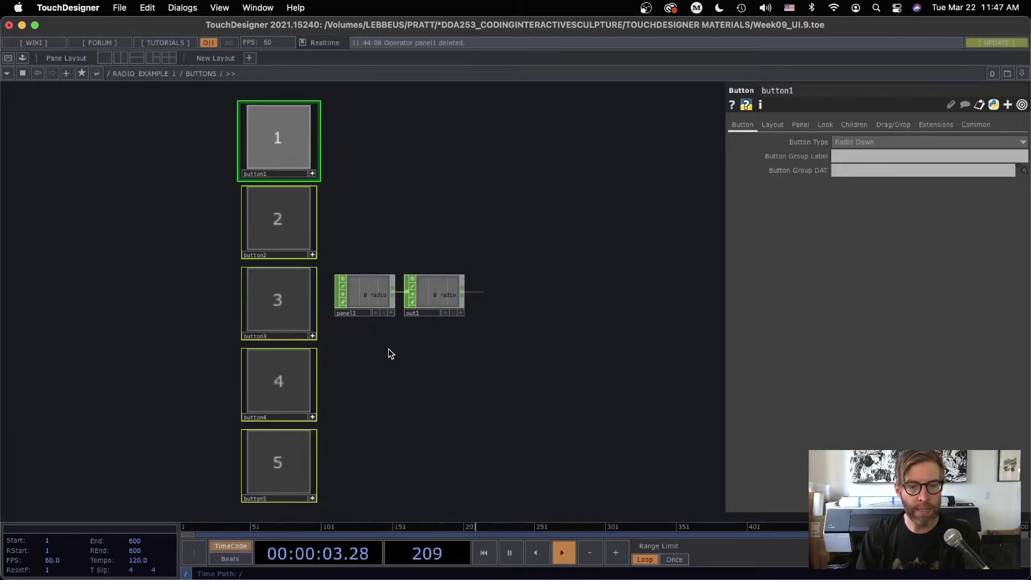
Inspect the parameters of panel1, then delete panel1 and out1
left_click_drag(368, 265, 368, 265)
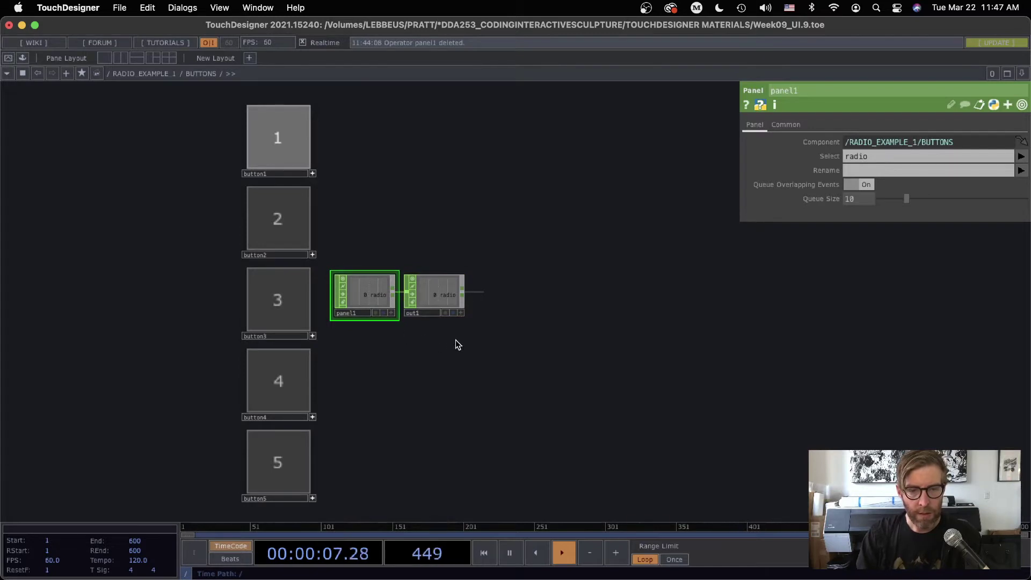
scroll(389, 311, "up", 5)
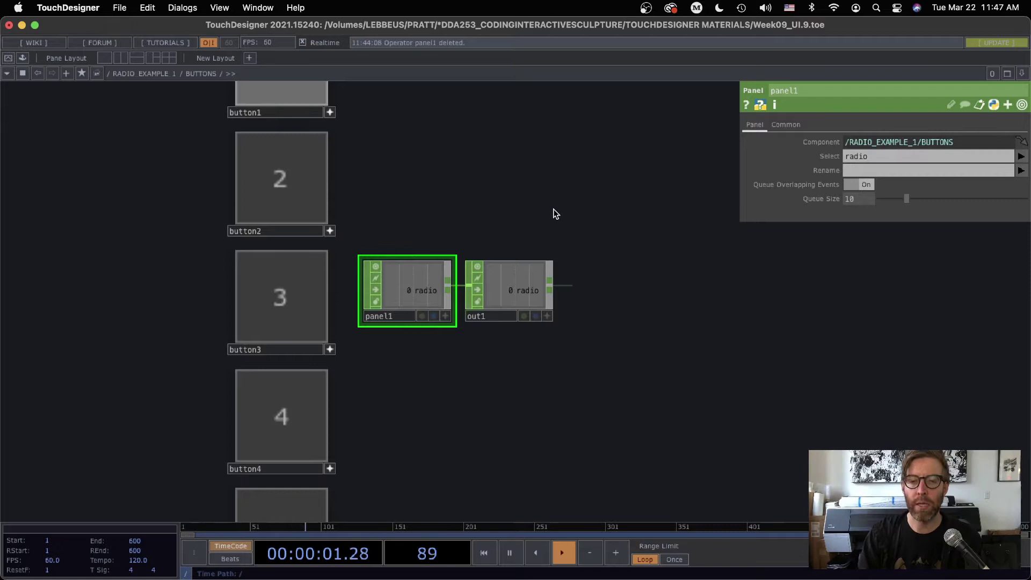
key("Delete")
Add a Panel CHOP beside the buttons with /RADIO_EXAMPLE_1/BUTTONS as its component
key("Tab")
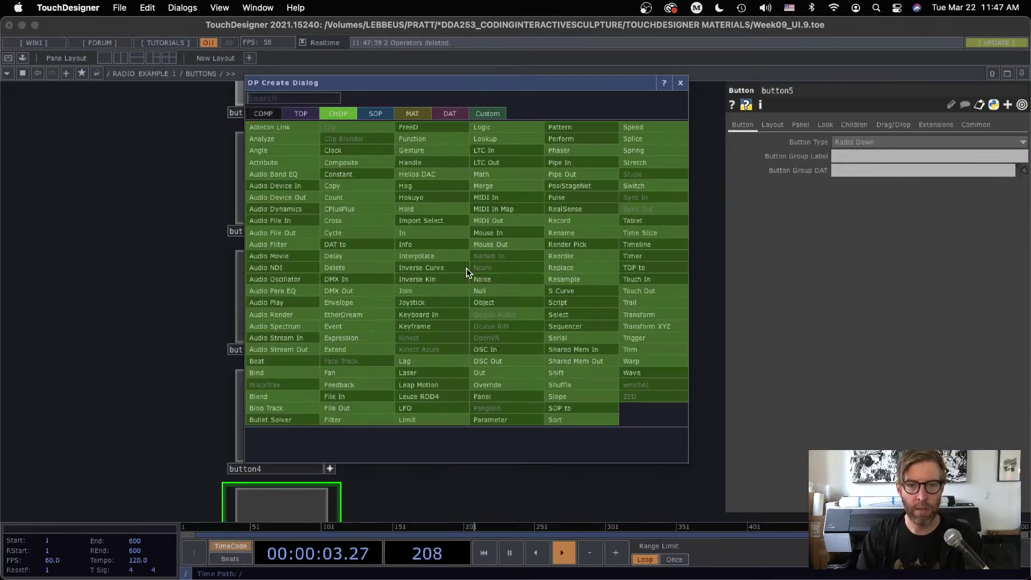
left_click(508, 397)
left_click(511, 311)
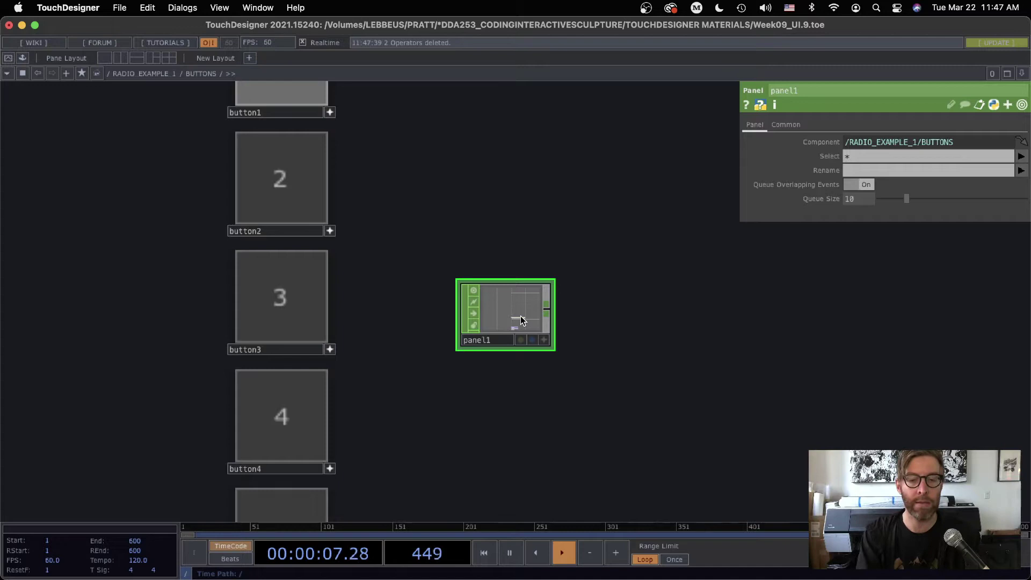
Activate button 2 to test the exclusive selection of the radio buttons
scroll(495, 221, "down", 3)
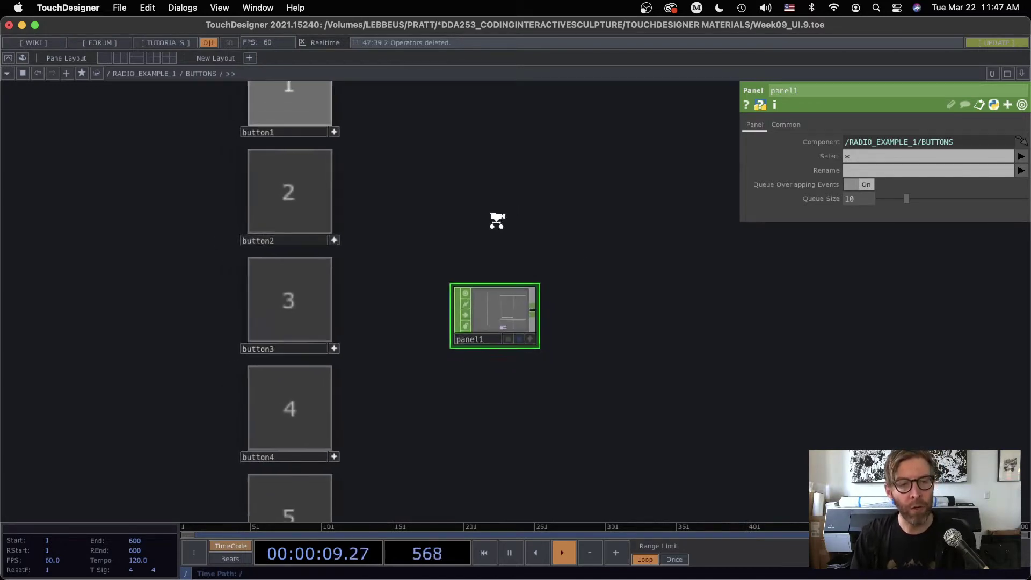
scroll(497, 221, "down", 3)
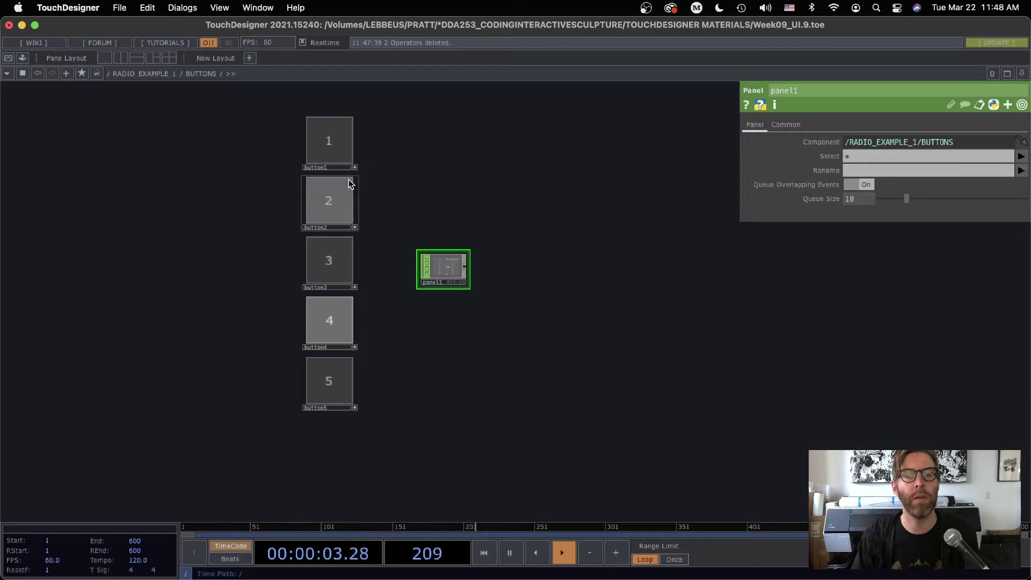
left_click(338, 211)
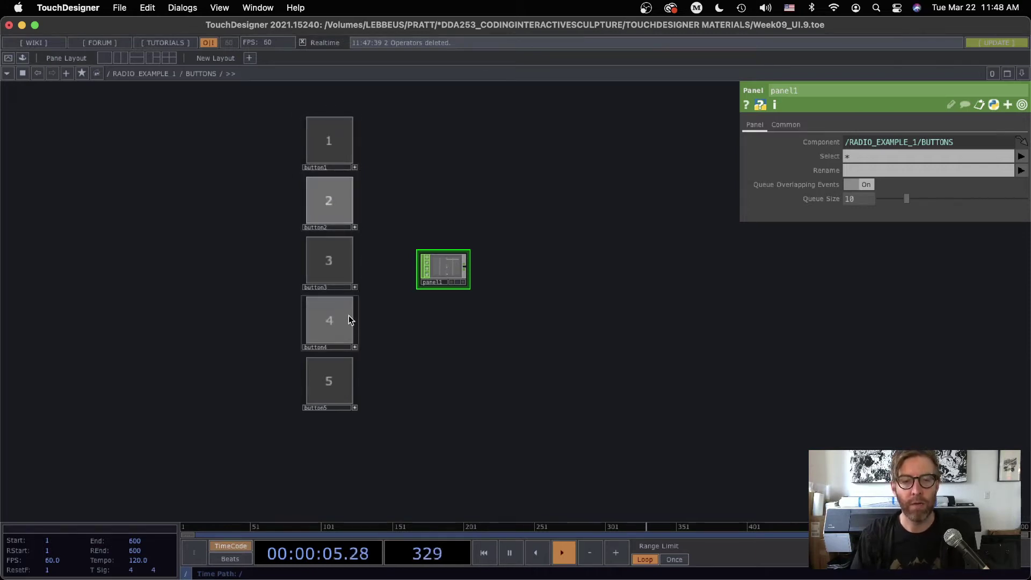
Set the Select parameter of the new Panel CHOP to radio
scroll(355, 314, "up", 2)
scroll(357, 313, "up", 1)
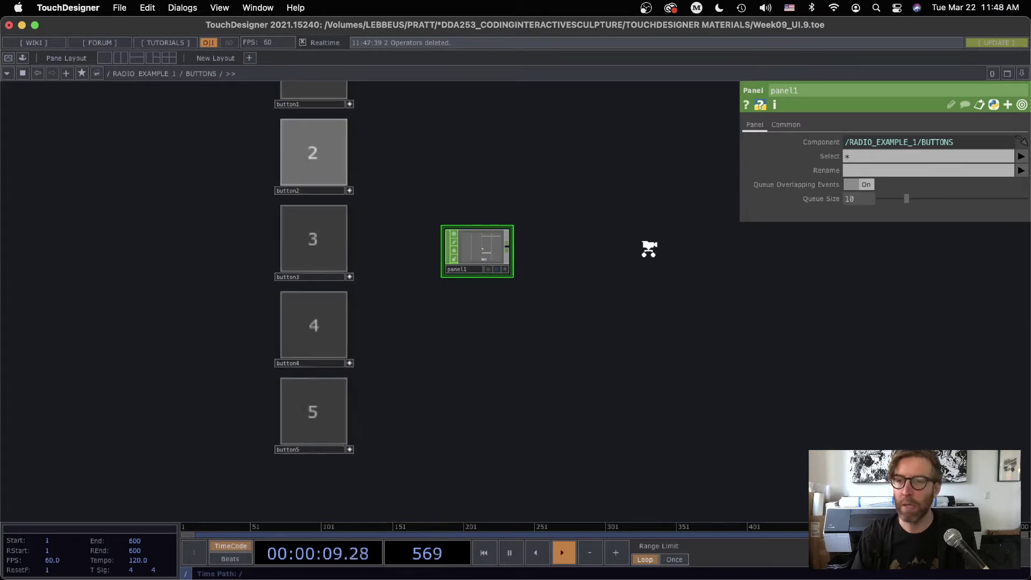
scroll(648, 247, "up", 4)
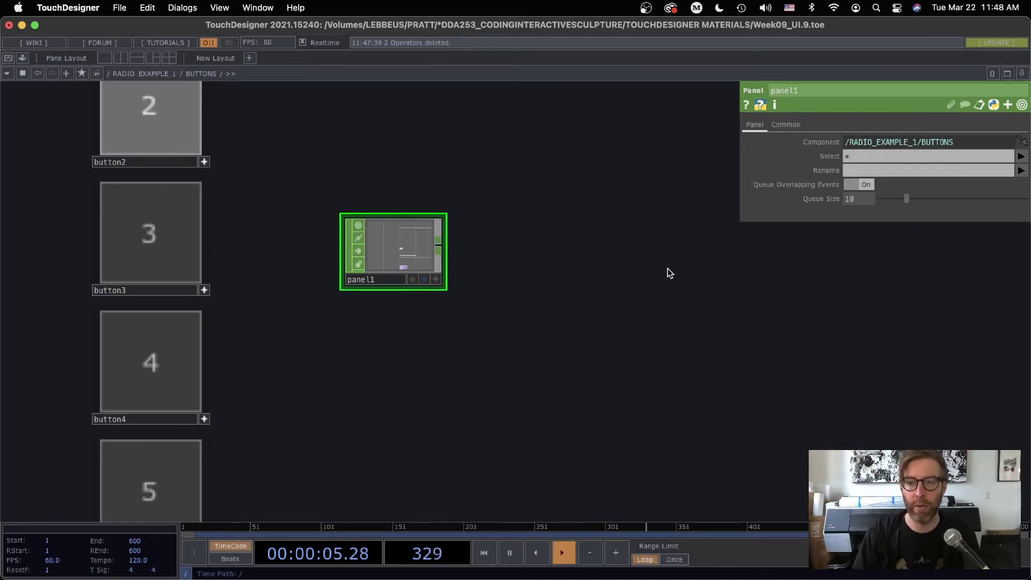
scroll(587, 316, "down", 2)
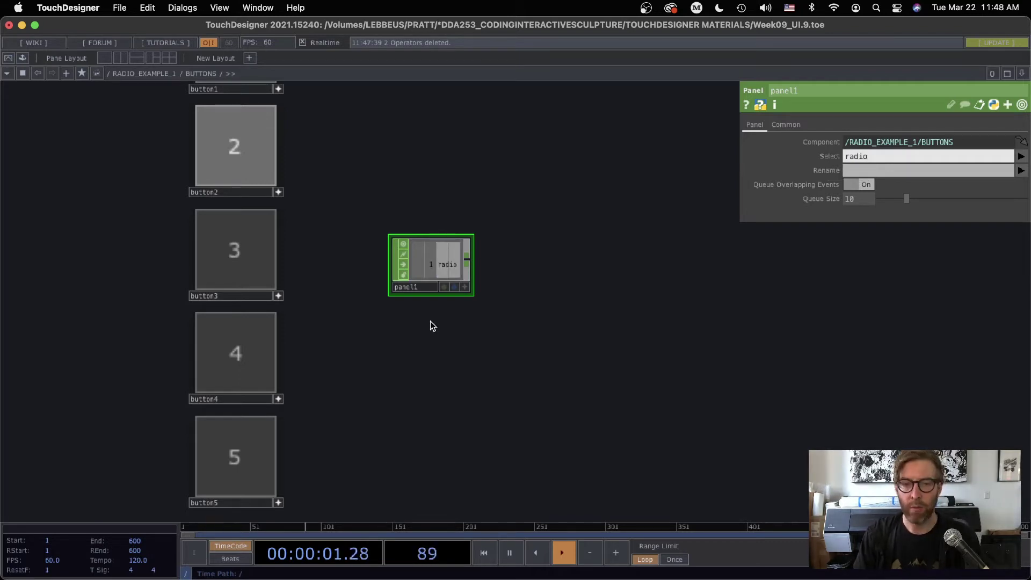
Add an Out CHOP wired to the output of the Panel CHOP, placed beside it
right_click(466, 268)
left_click(481, 364)
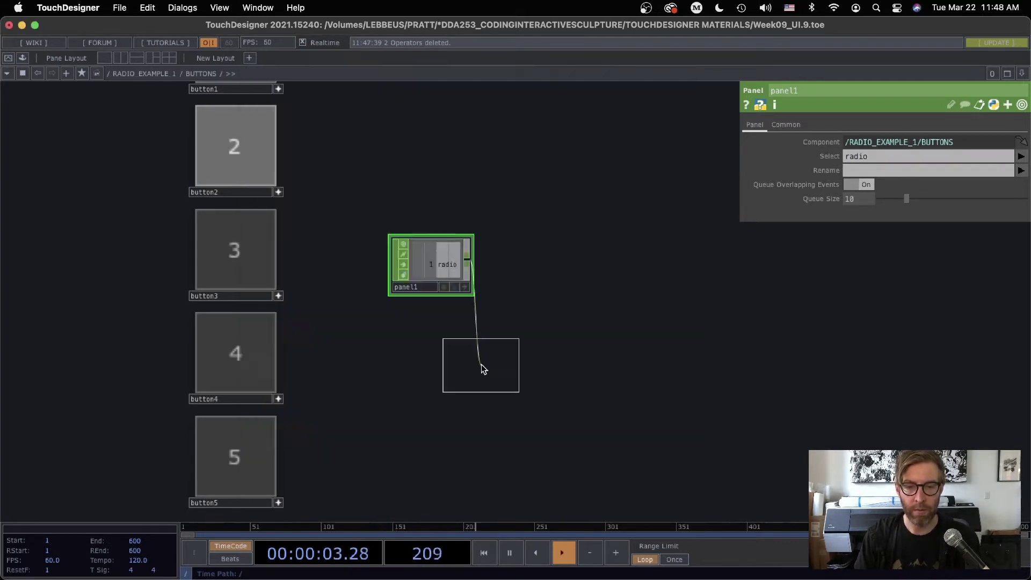
left_click(530, 268)
scroll(407, 323, "down", 2)
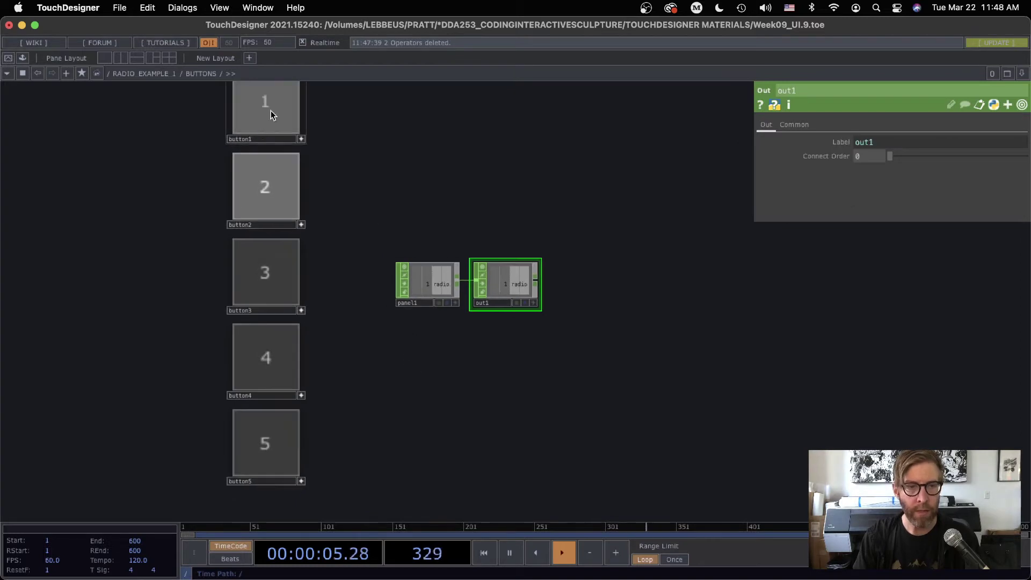
Activate the radio buttons one after another to test how the radio channel reaches the Out CHOP
left_click_drag(394, 210, 363, 195)
scroll(292, 145, "down", 1)
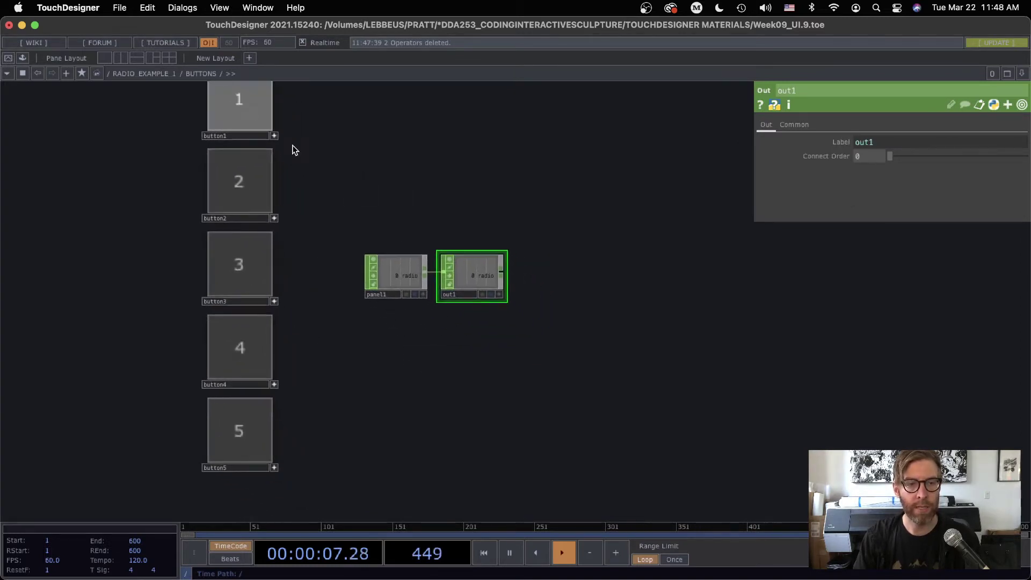
left_click(248, 195)
left_click(263, 285)
left_click(266, 356)
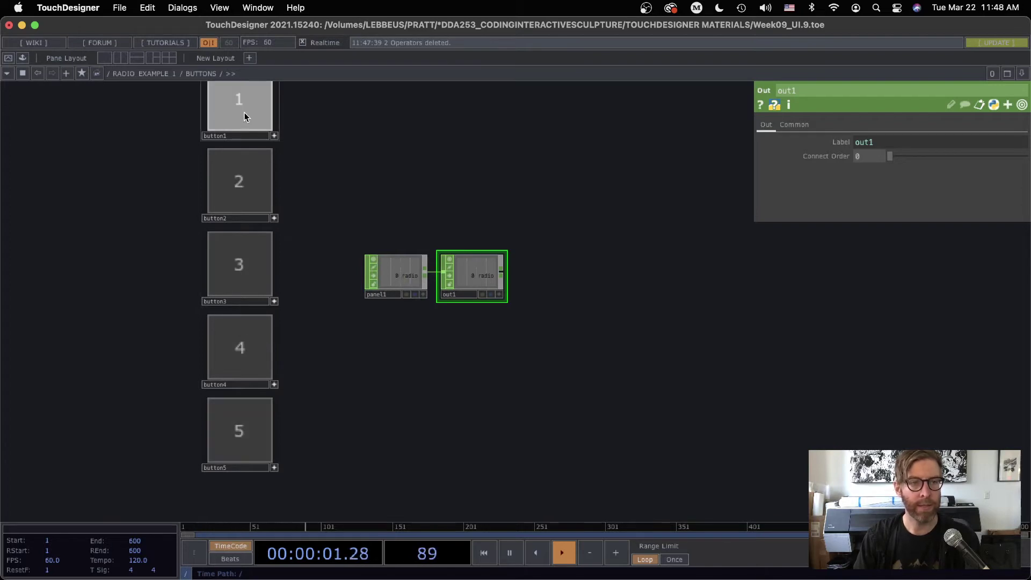
left_click(239, 340)
left_click(245, 424)
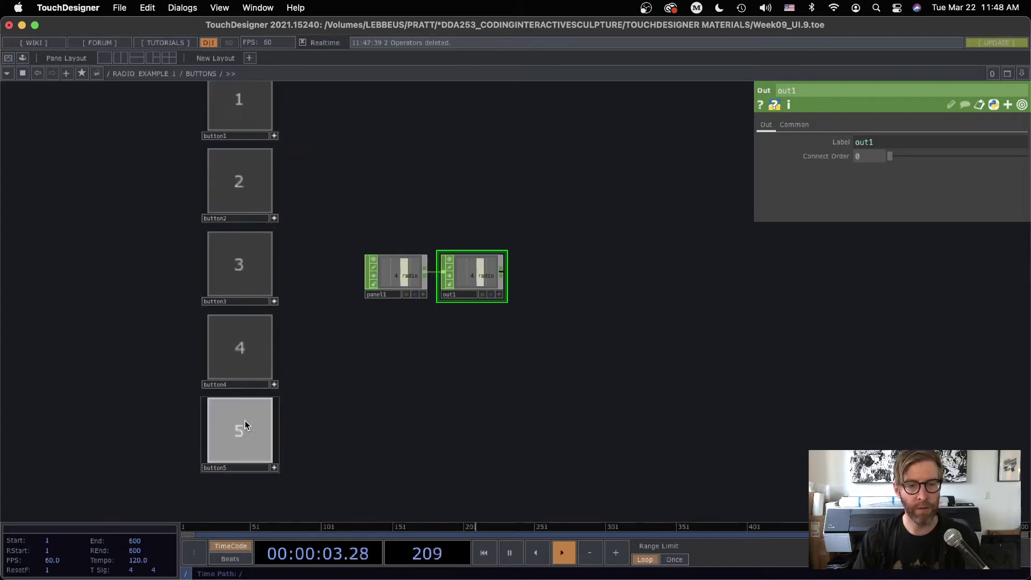
left_click(253, 114)
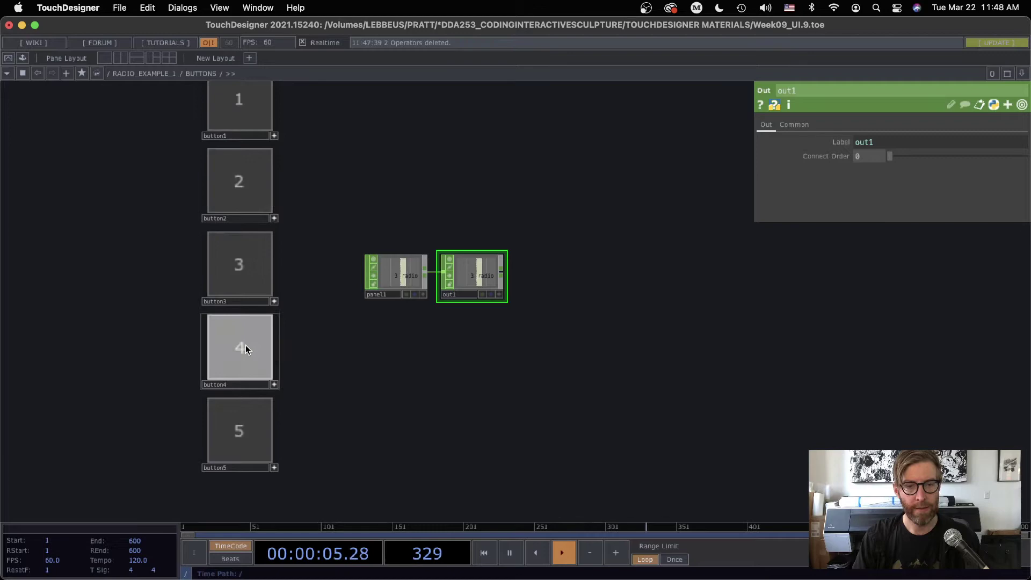
Return to RADIO_EXAMPLE_1 and inspect the index expression of switch1 that references null1's radio channel
scroll(469, 434, "down", 6)
scroll(584, 292, "up", 3)
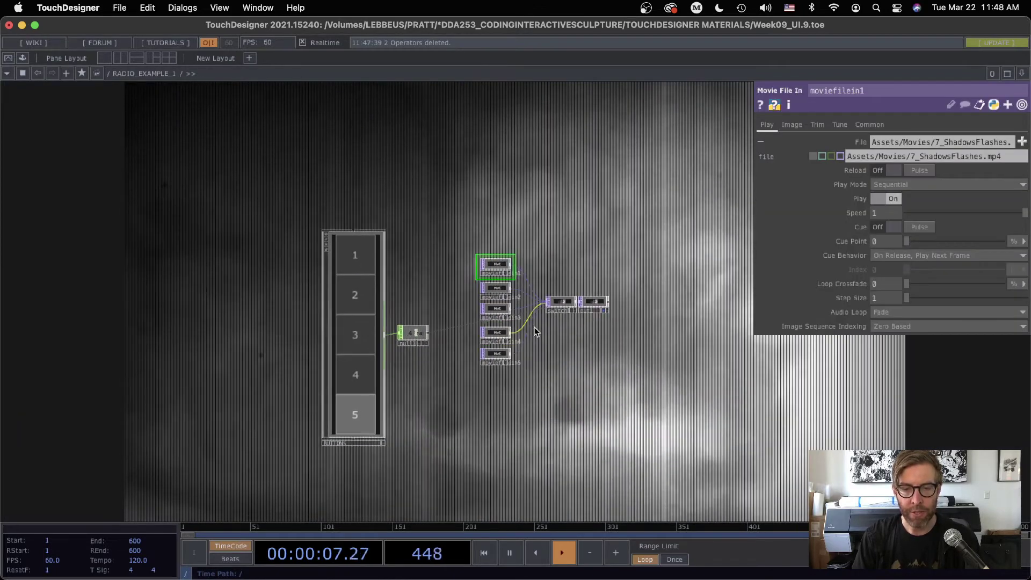
scroll(574, 336, "up", 3)
left_click(545, 235)
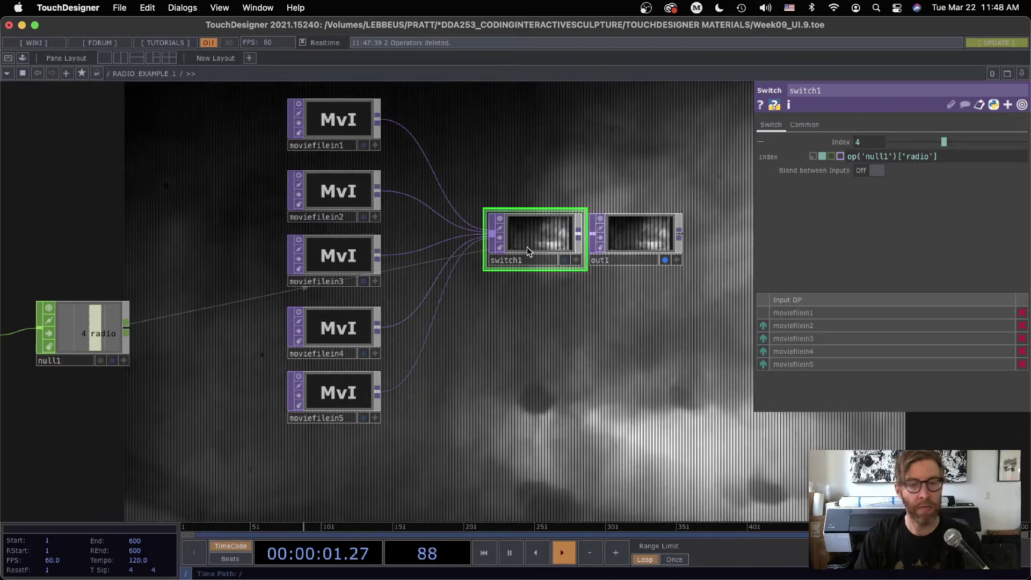
scroll(480, 348, "down", 4)
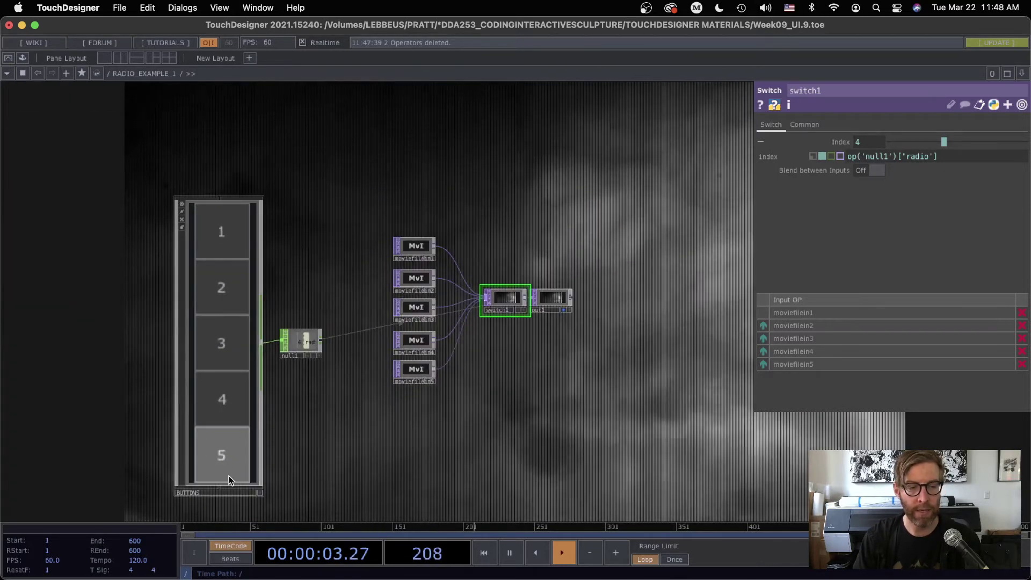
Make the BUTTONS container interactive and activate buttons 4, 3, 2 and 1 in turn to test the movie switching
left_click(259, 492)
left_click(231, 408)
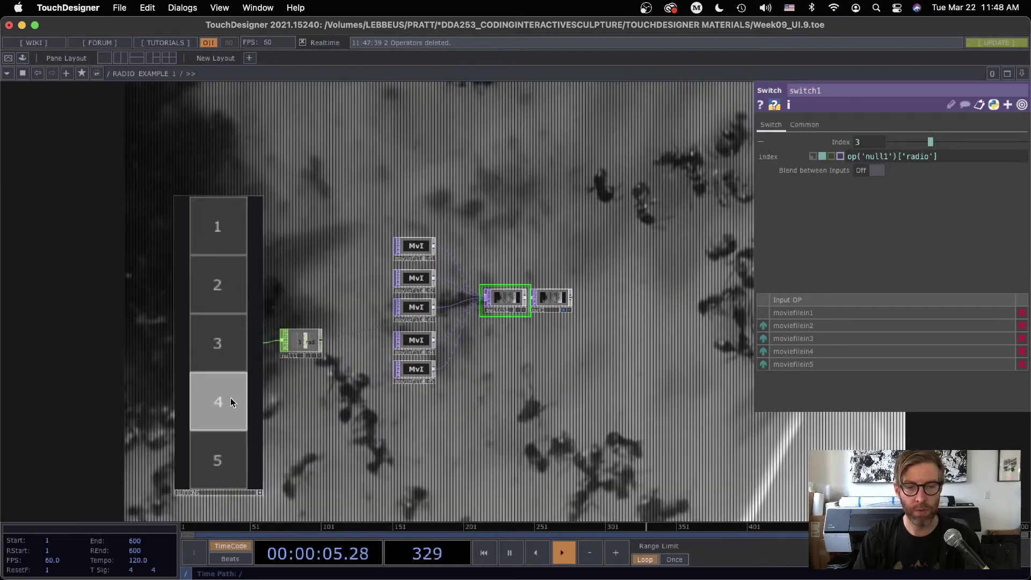
left_click(221, 345)
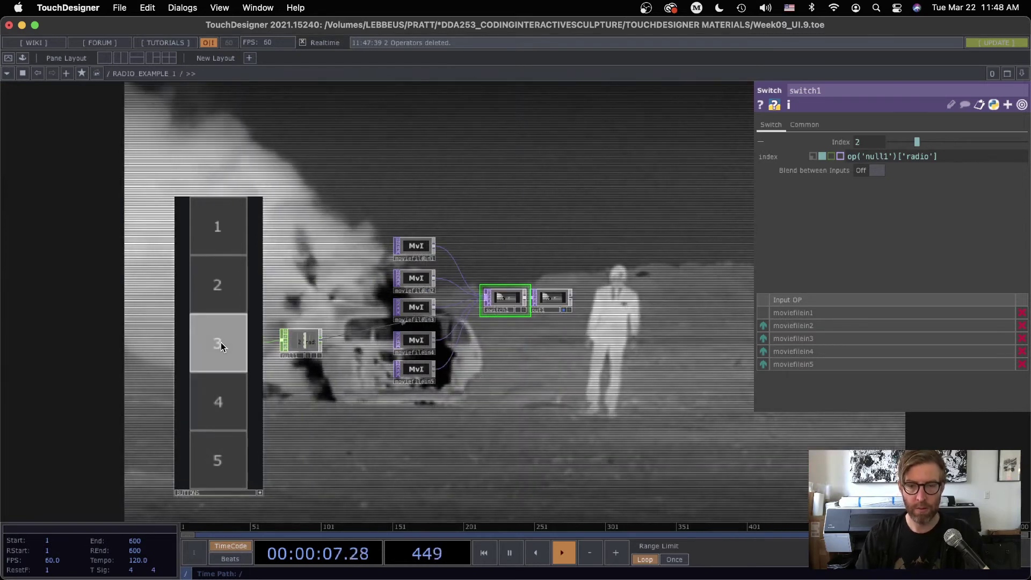
key("p")
left_click(222, 287)
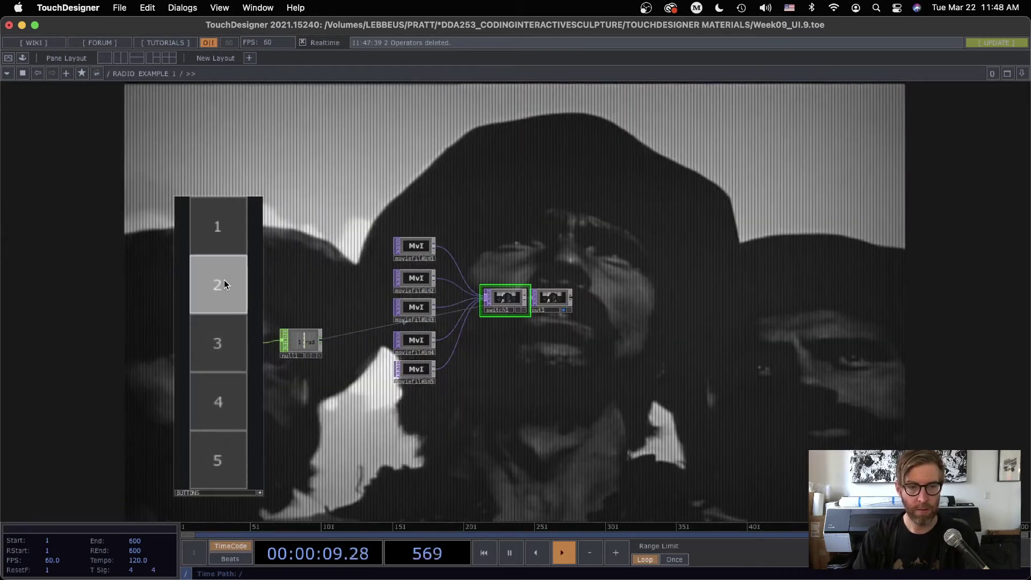
left_click(240, 232)
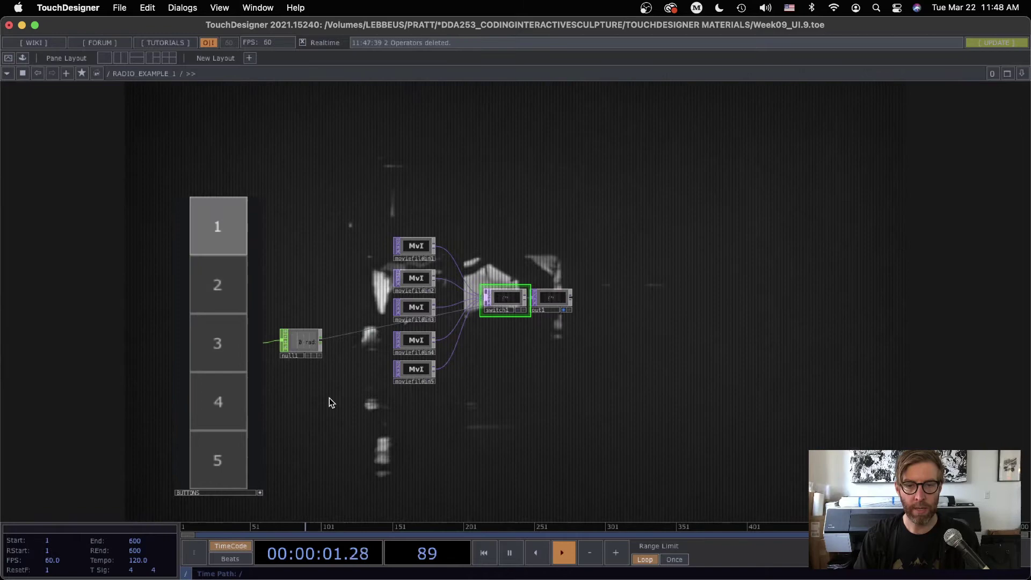
Inspect the Layout and Children parameters of the BUTTONS container, including its size and child alignment
left_click_drag(351, 393, 426, 378)
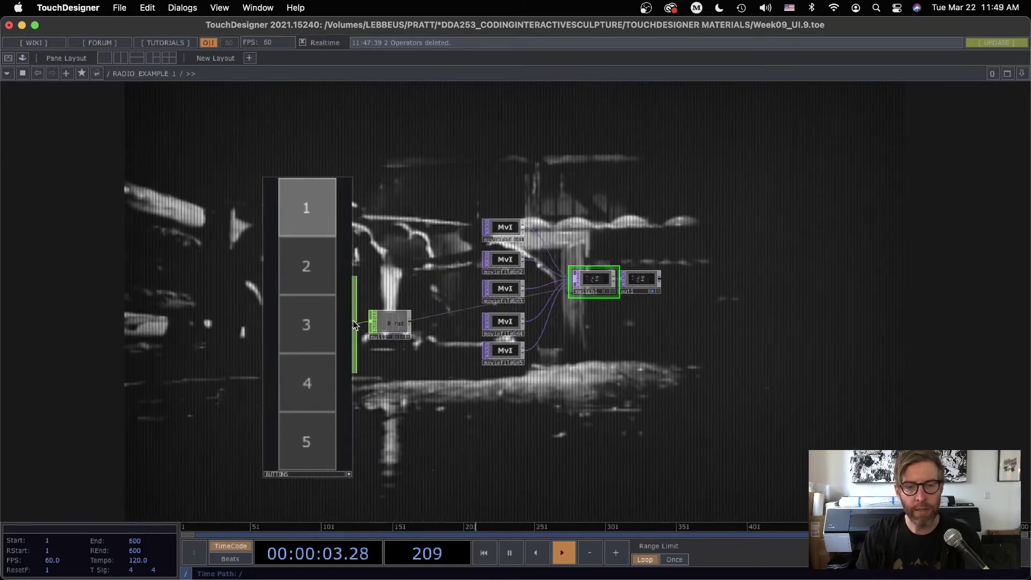
scroll(317, 338, "up", 3)
scroll(356, 511, "up", 1)
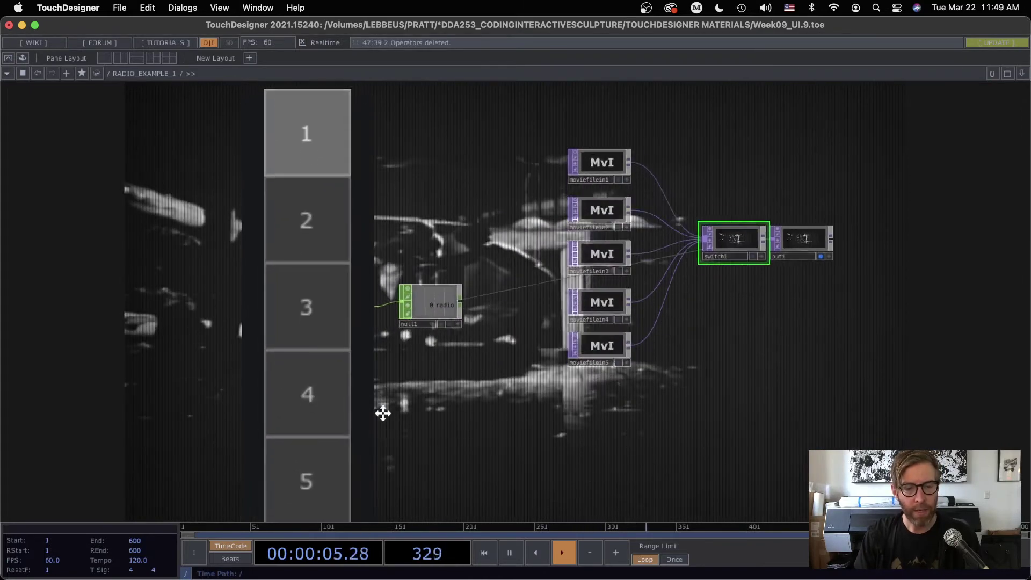
left_click(366, 506)
left_click(354, 437)
key("p")
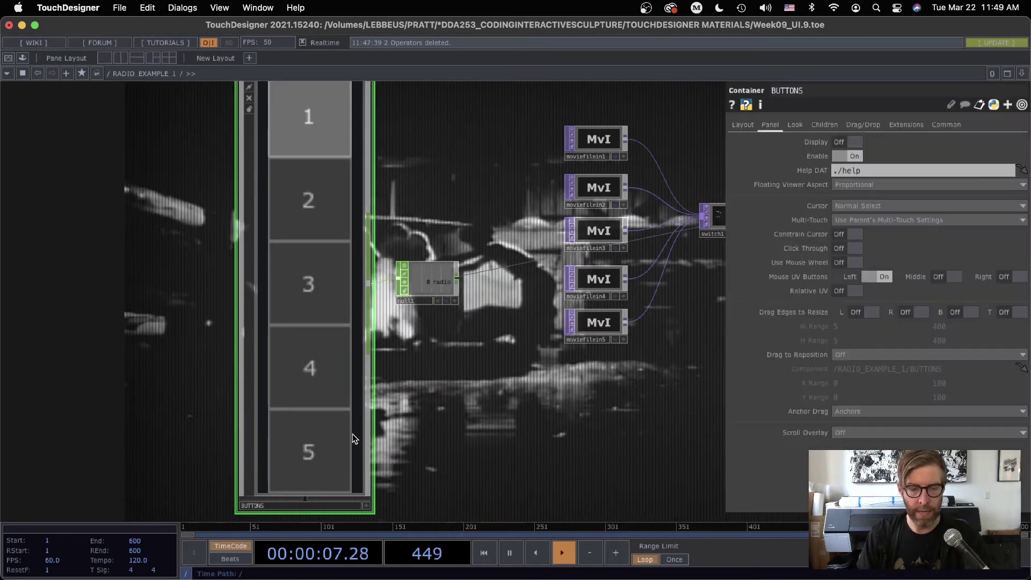
left_click(743, 125)
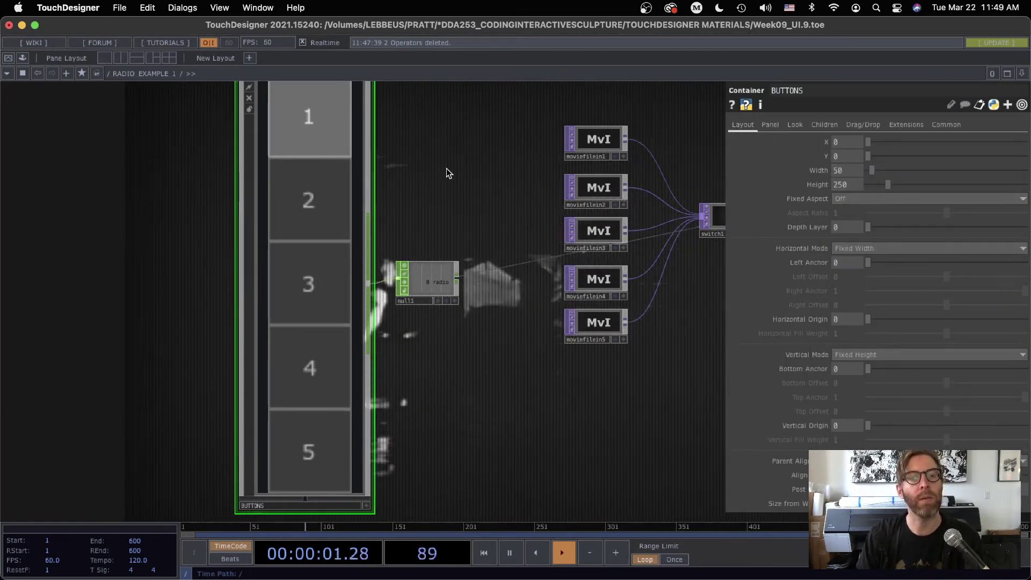
left_click_drag(448, 171, 411, 165)
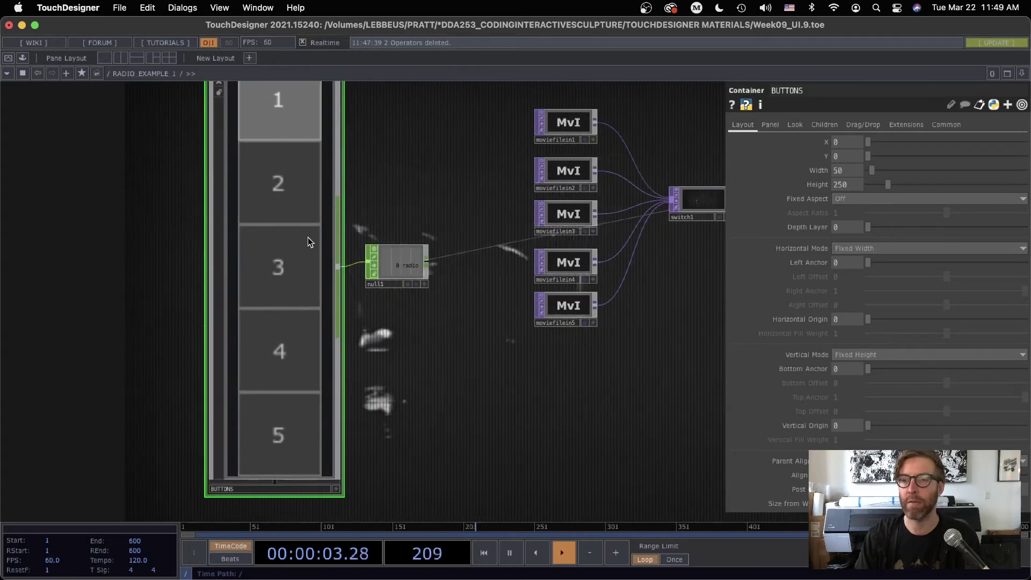
left_click(822, 125)
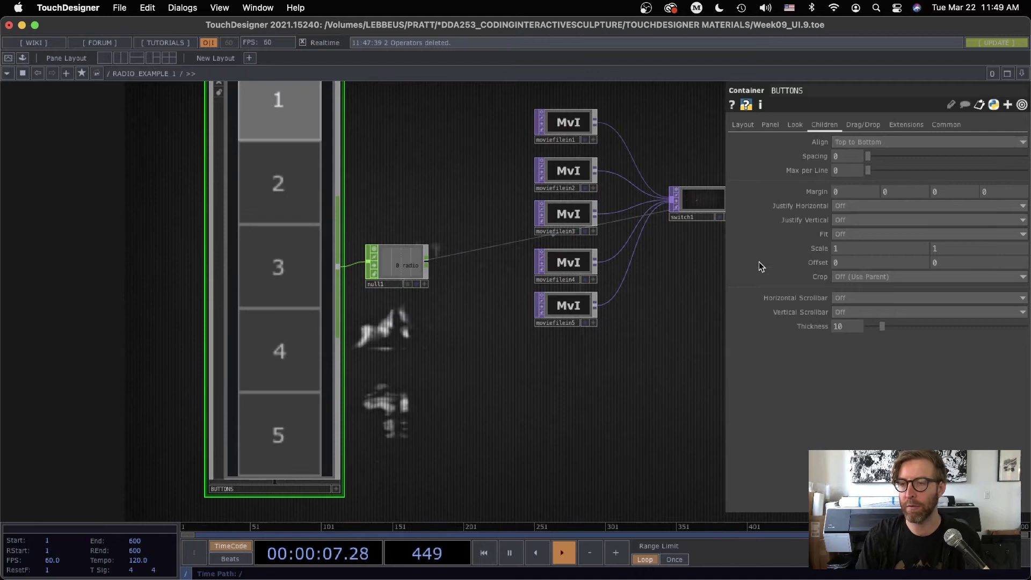
key("p")
Go inside button1 in BUTTONS and inspect the Text expression me.parent().digits of the bg Text operator
scroll(308, 256, "up", 5)
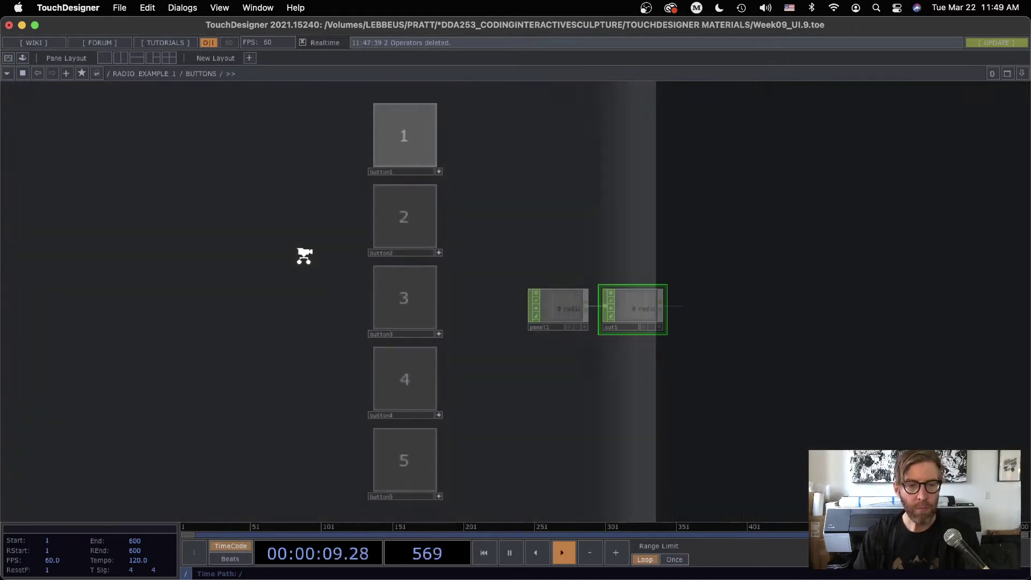
key("i")
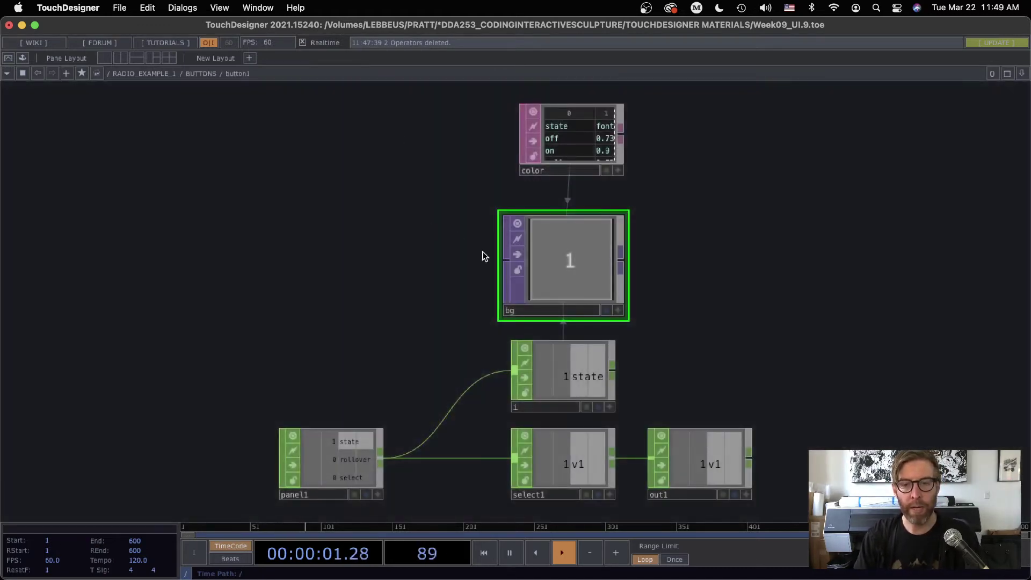
left_click_drag(702, 300, 481, 300)
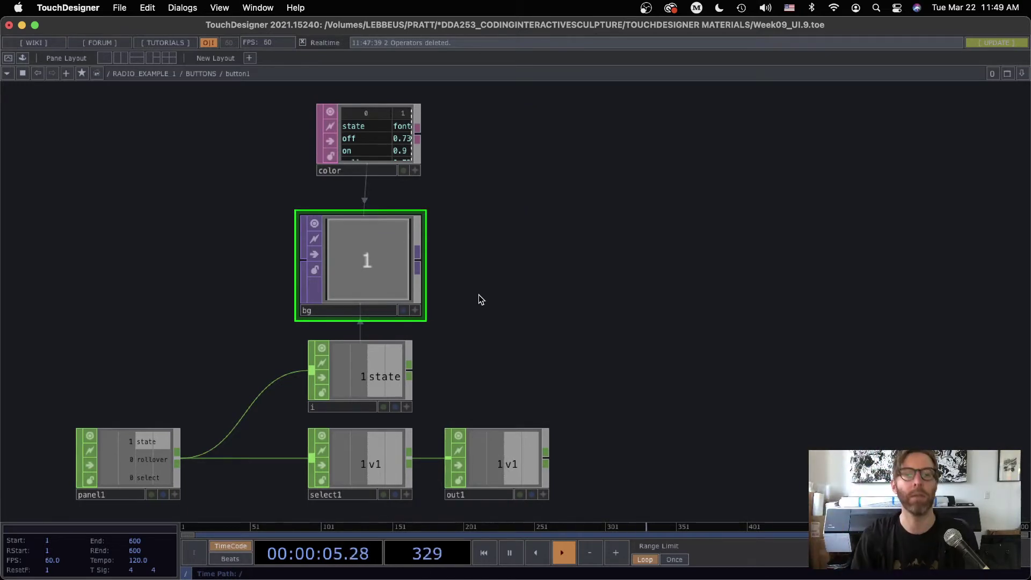
key("p")
left_click_drag(526, 271, 596, 256)
key("Return")
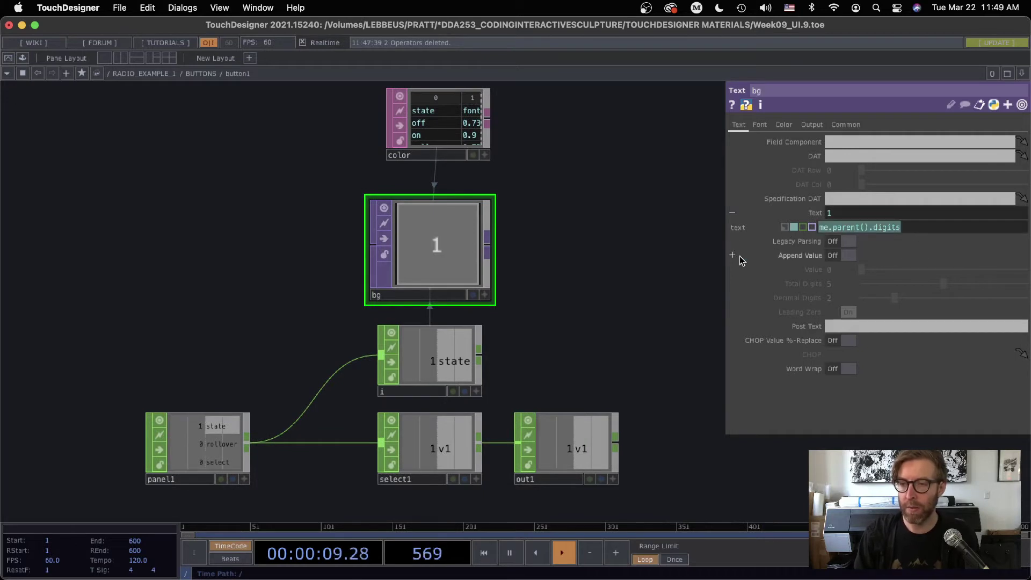
left_click(908, 228)
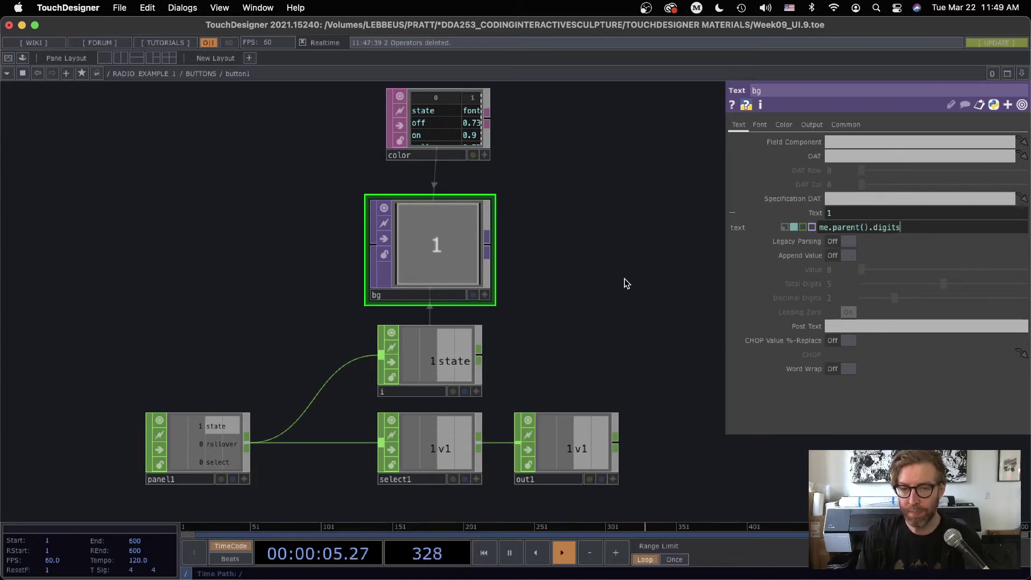
Examine the me.parent() part of the bg text expression and compare it with the name of the enclosing button component
scroll(645, 274, "right", 3)
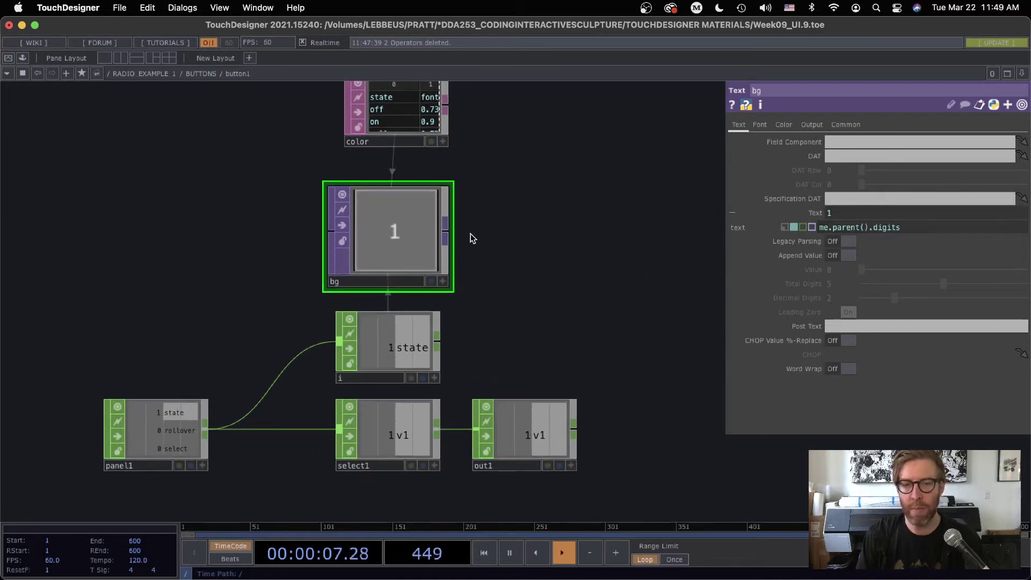
left_click_drag(867, 231, 800, 229)
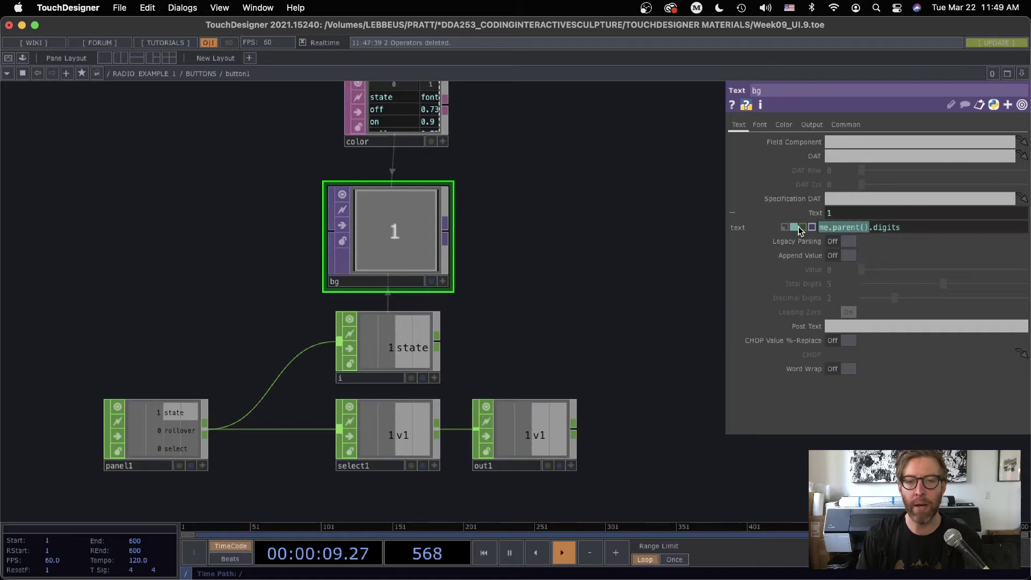
scroll(583, 267, "down", 5)
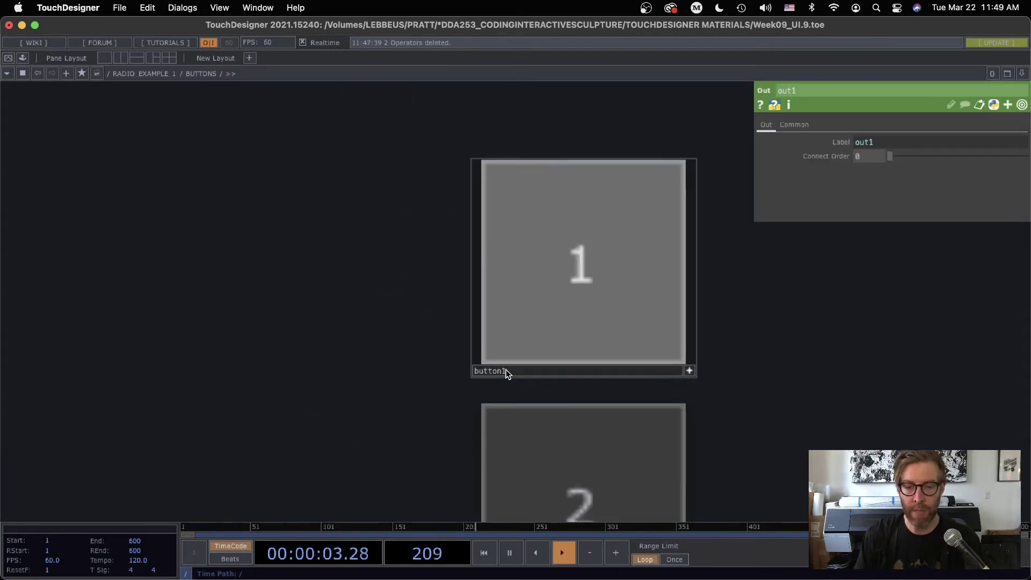
scroll(507, 372, "up", 3)
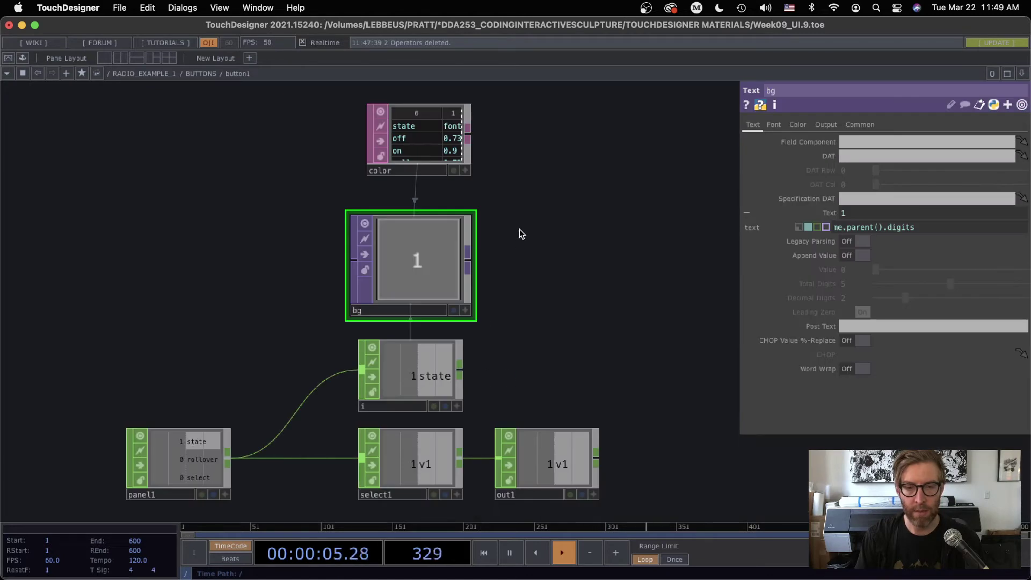
scroll(498, 333, "down", 3)
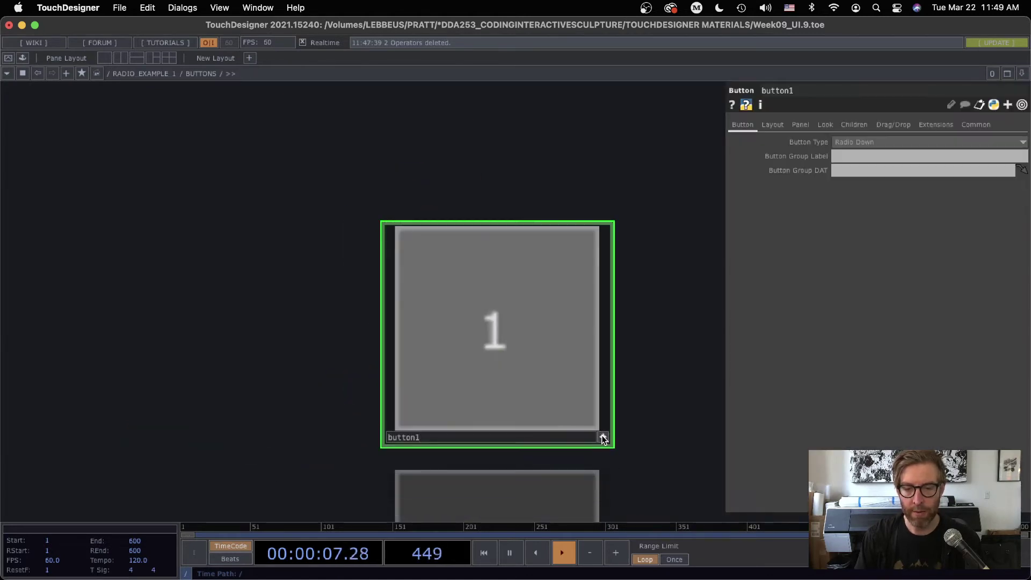
left_click(603, 437)
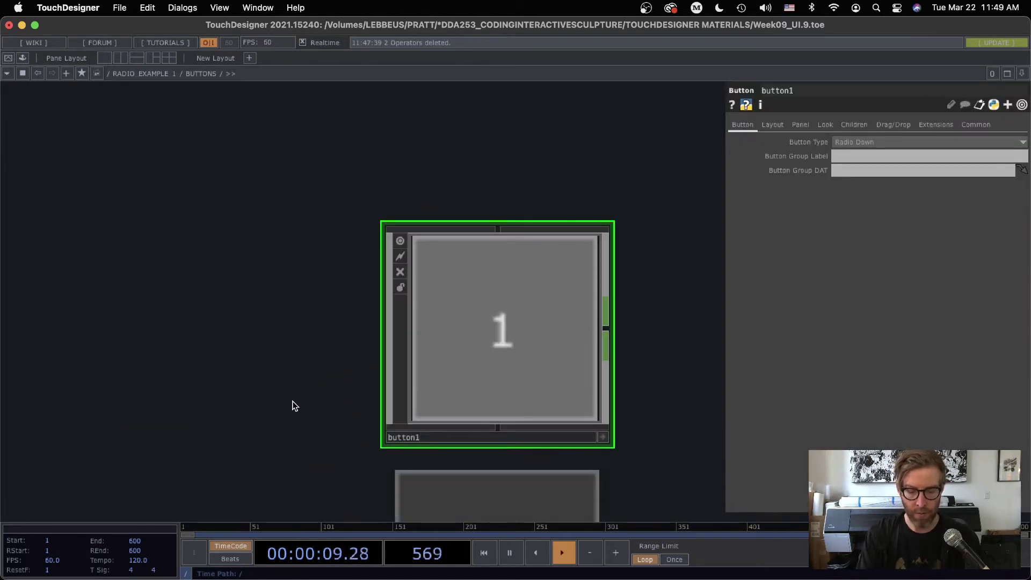
key("Delete")
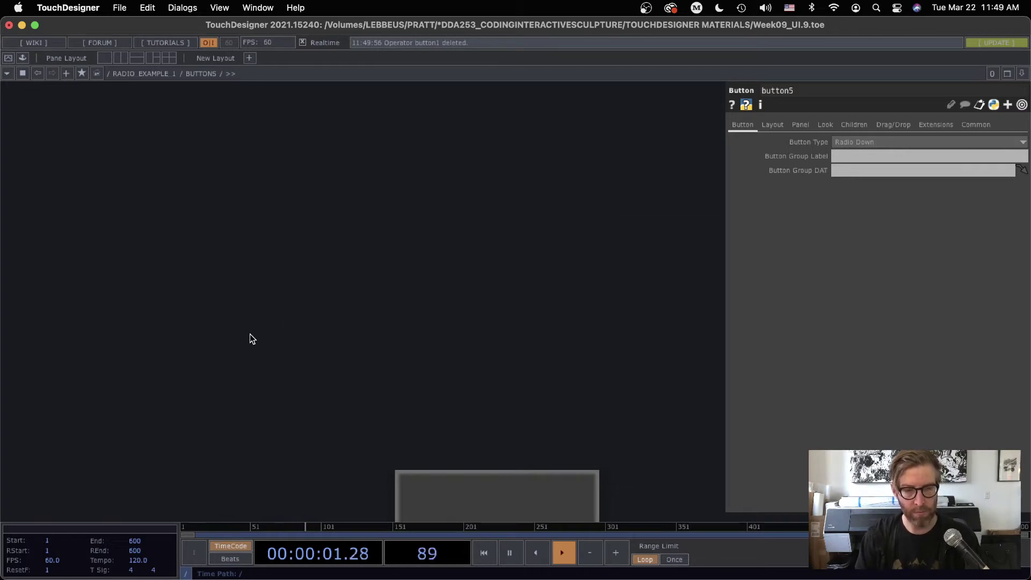
key("super+z")
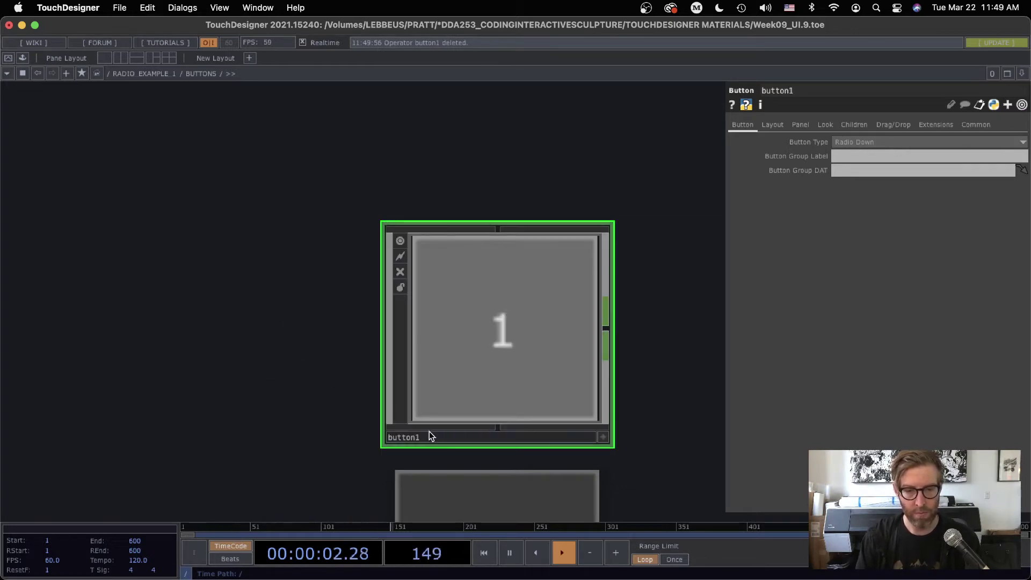
Rename button1 to button32 to test the label generated from the digits in its name
left_click(603, 440)
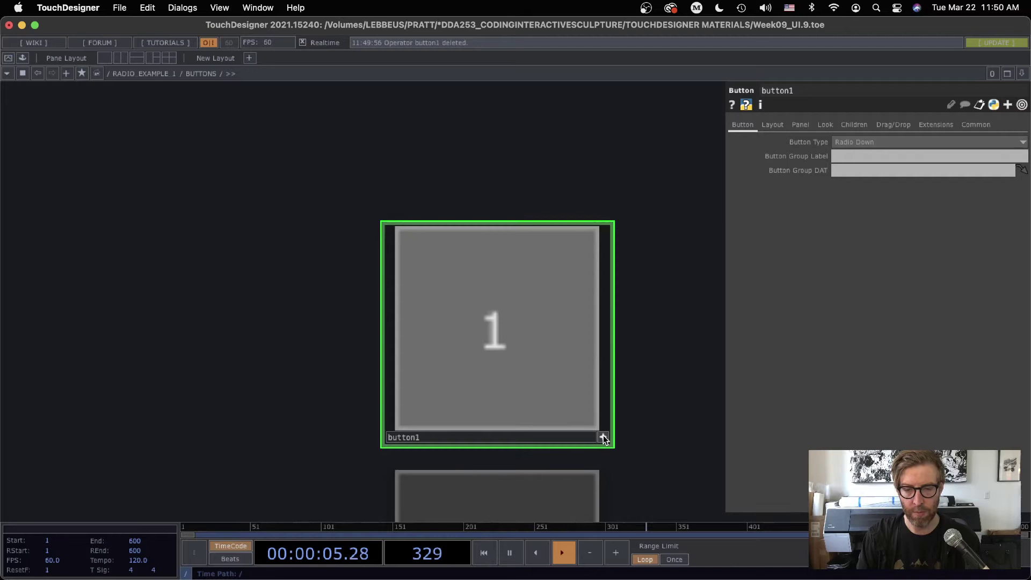
left_click(602, 439)
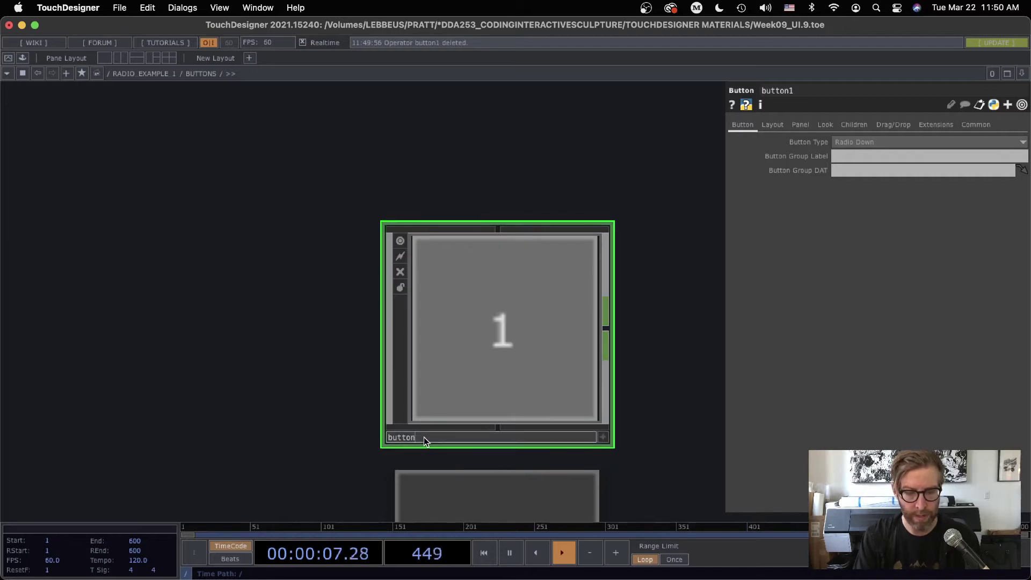
type("32")
key("Return")
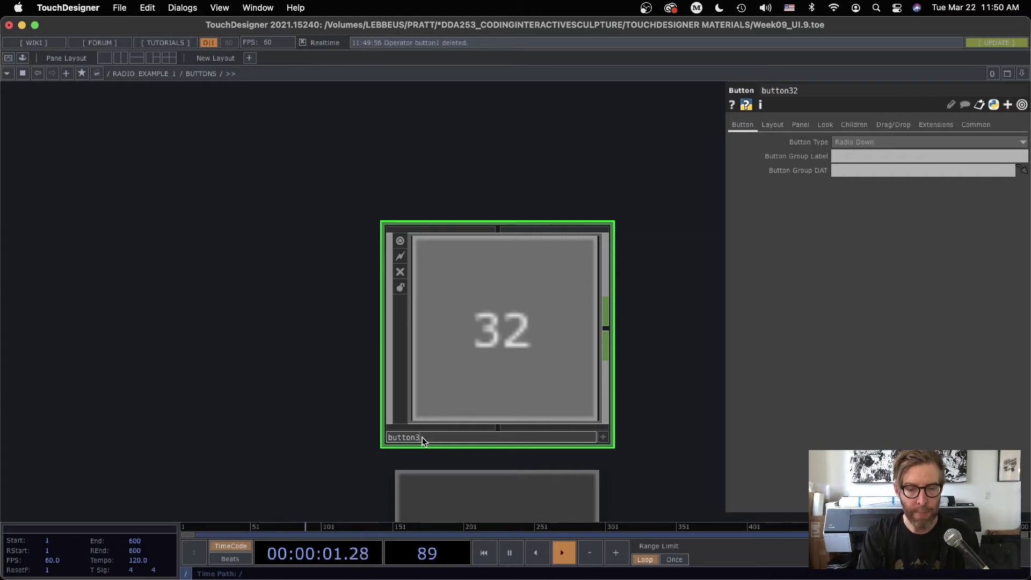
Rename button32 to button6 to test the label once more, and restore its name to button1
key("BackSpace")
type("6")
key("Return")
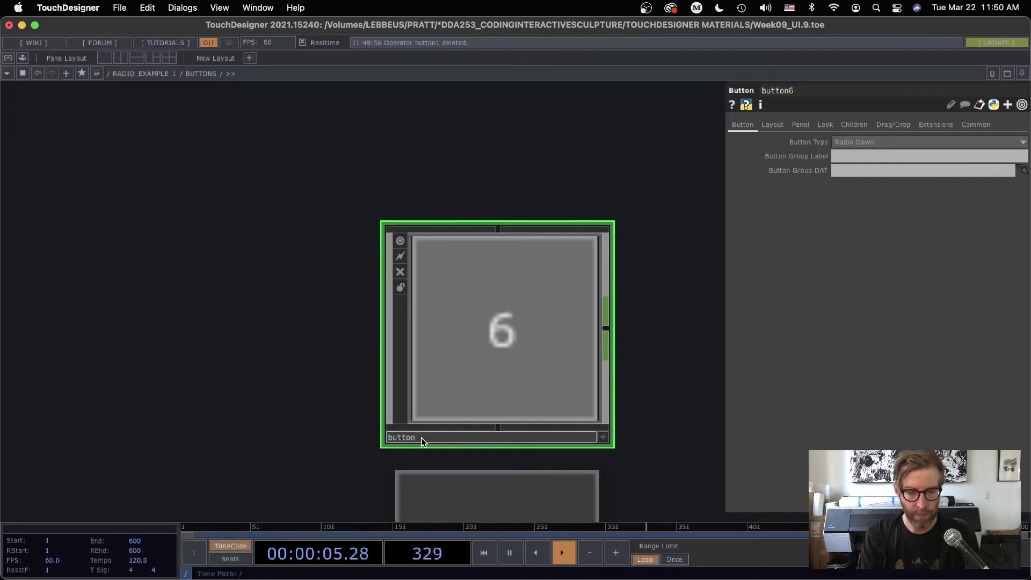
type("1")
key("Return")
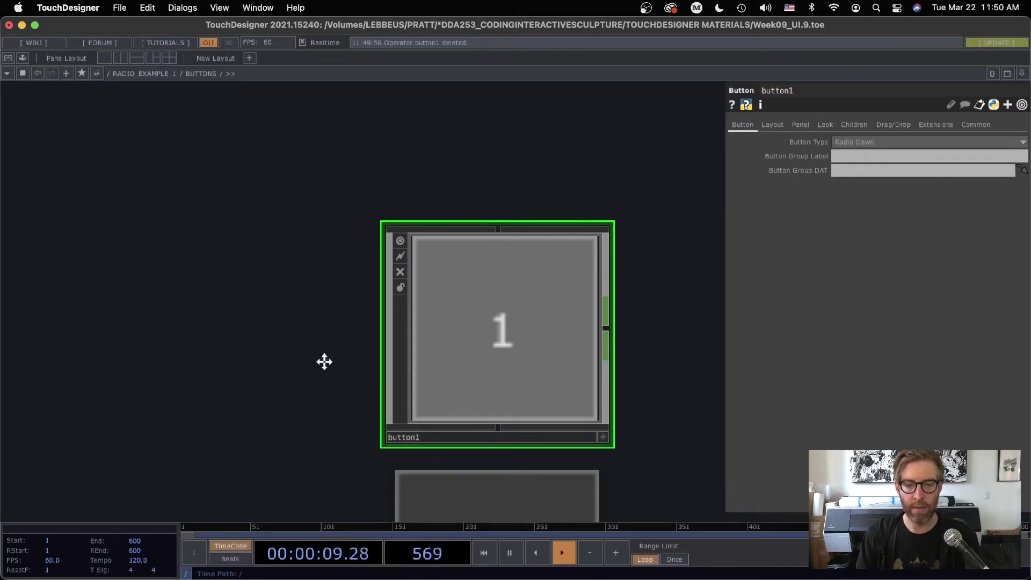
Delete button2, button3, button4 and button5 from the BUTTONS container, keeping only button1
scroll(494, 336, "down", 5)
scroll(626, 290, "down", 10)
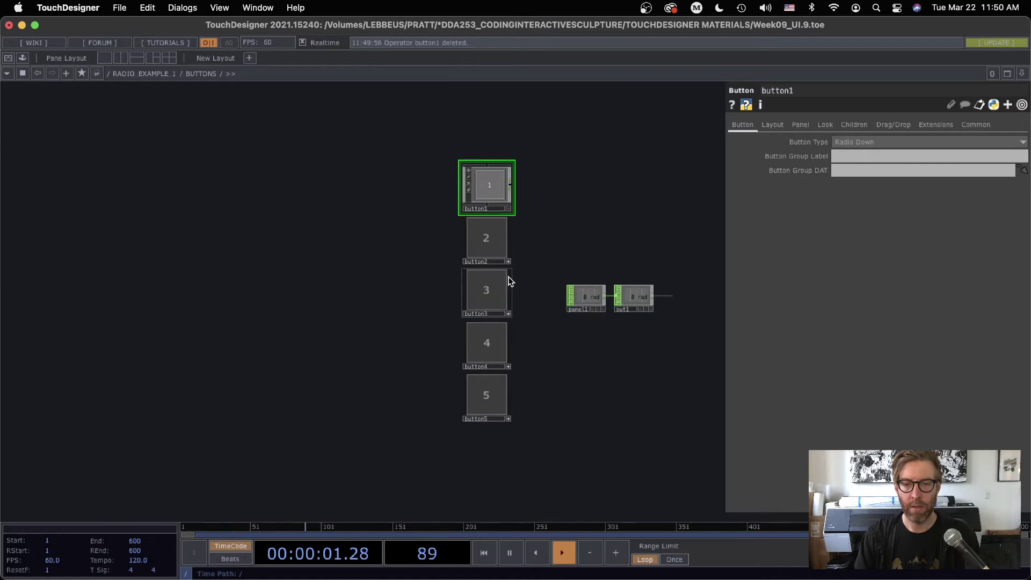
left_click_drag(401, 218, 517, 446)
key("Delete")
Copy button1 and paste four copies of it in a column beneath the original inside BUTTONS
scroll(492, 304, "up", 5)
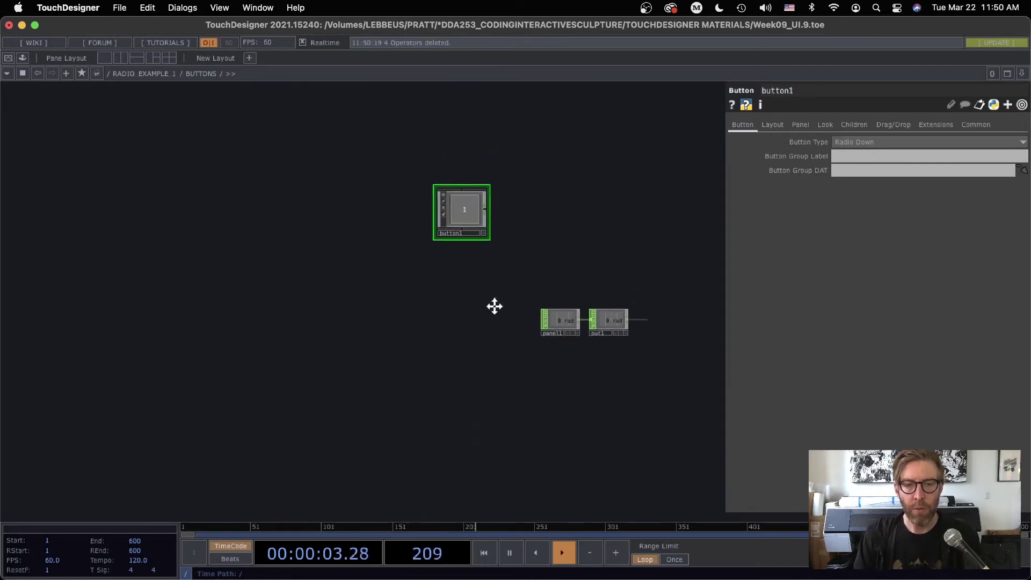
scroll(484, 325, "up", 3)
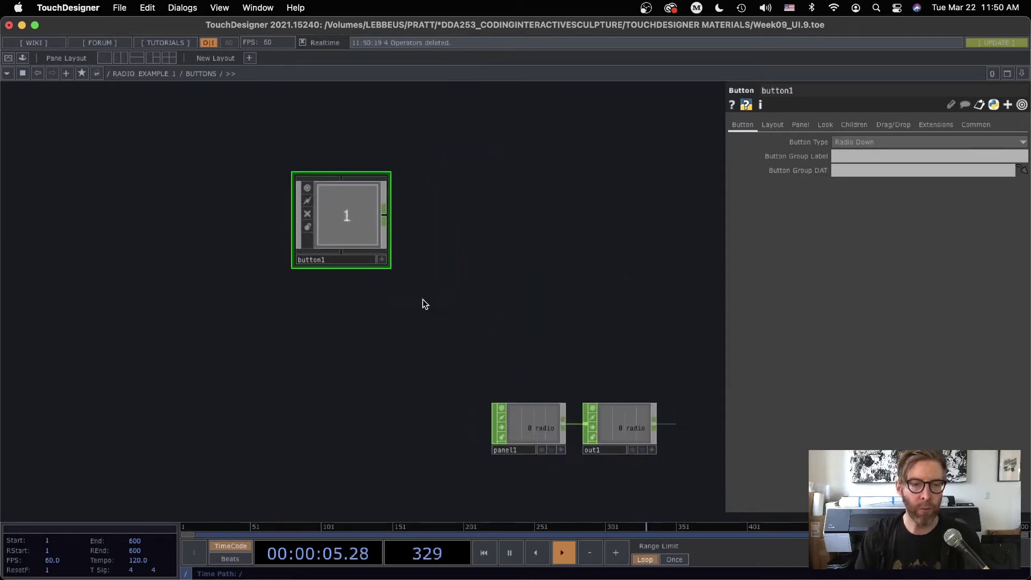
scroll(358, 229, "up", 3)
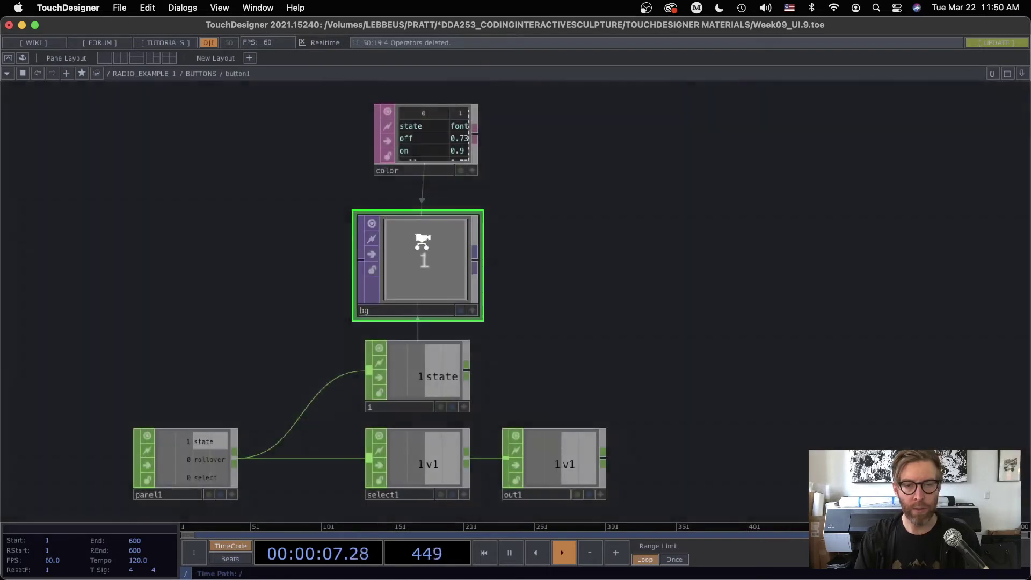
scroll(603, 325, "down", 5)
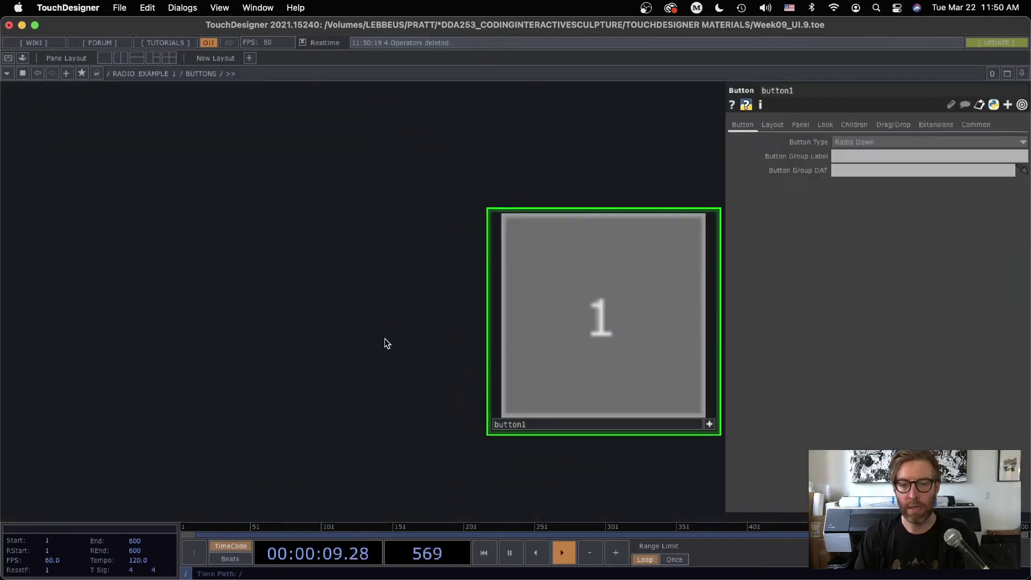
left_click_drag(384, 343, 285, 290)
scroll(561, 330, "down", 5)
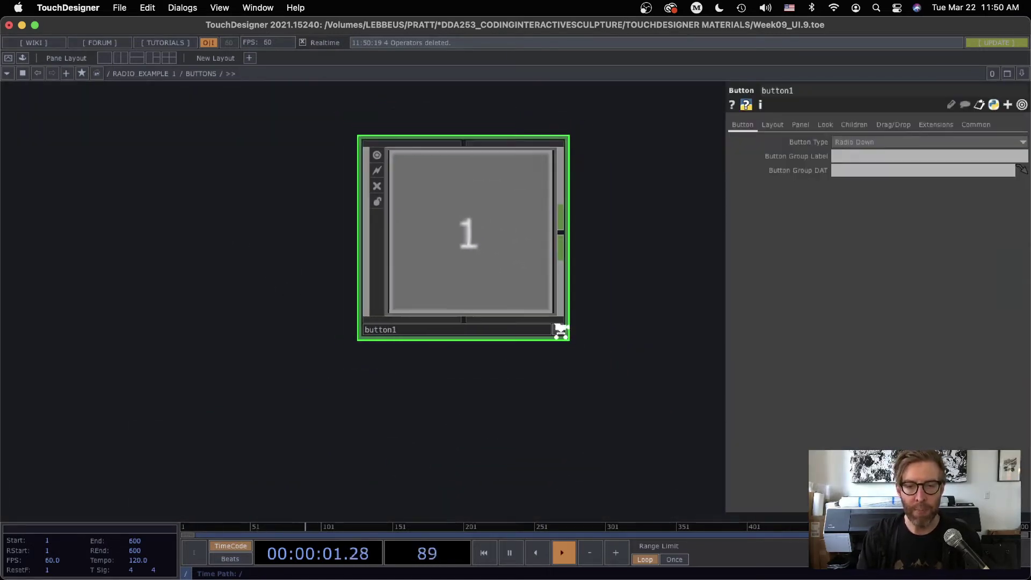
left_click_drag(622, 325, 437, 214)
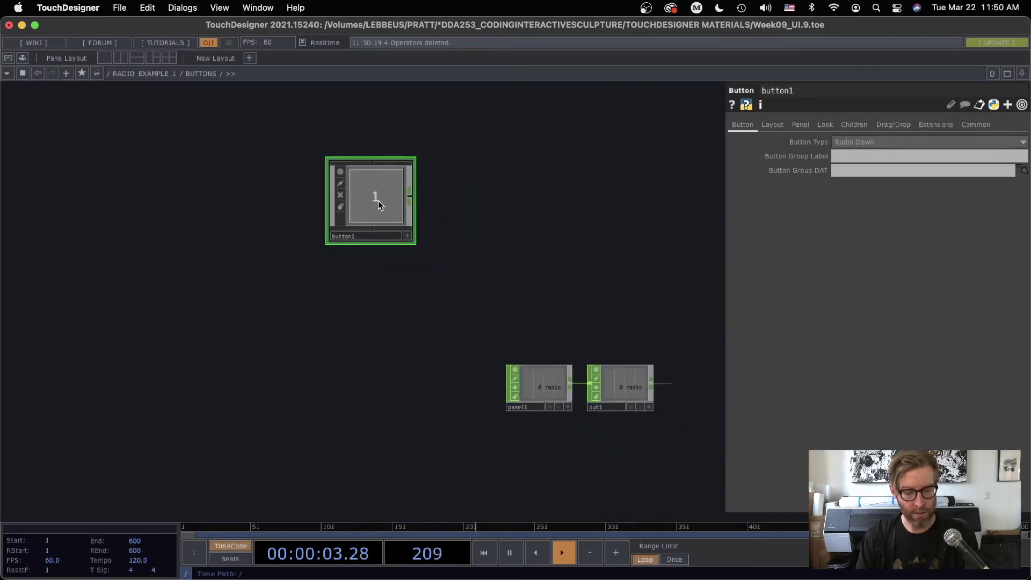
key("ctrl+c")
key("ctrl+v")
key("ctrl+v")
key("ctrl+v")
key("ctrl+v")
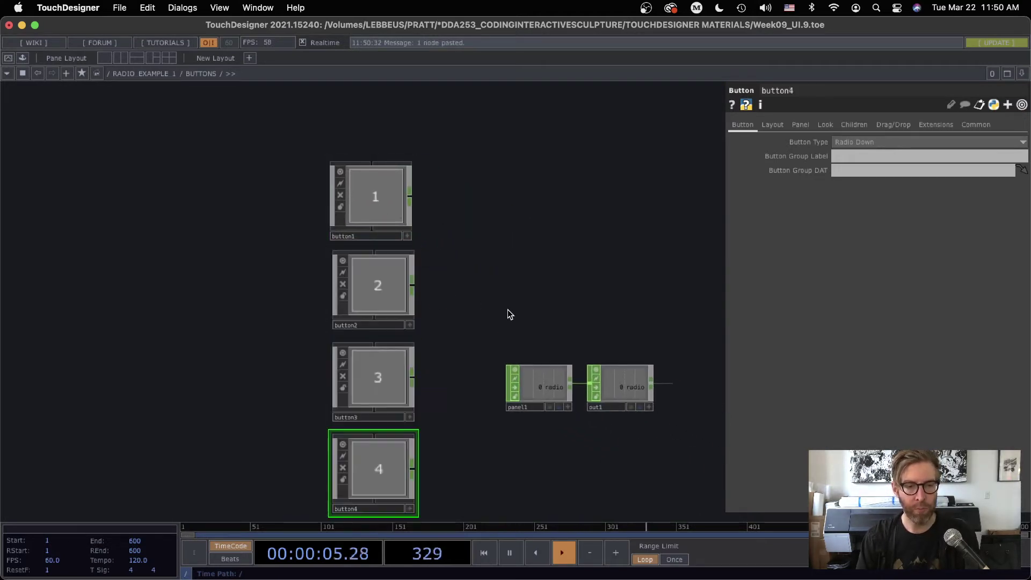
left_click_drag(496, 320, 446, 214)
scroll(445, 214, "down", 2)
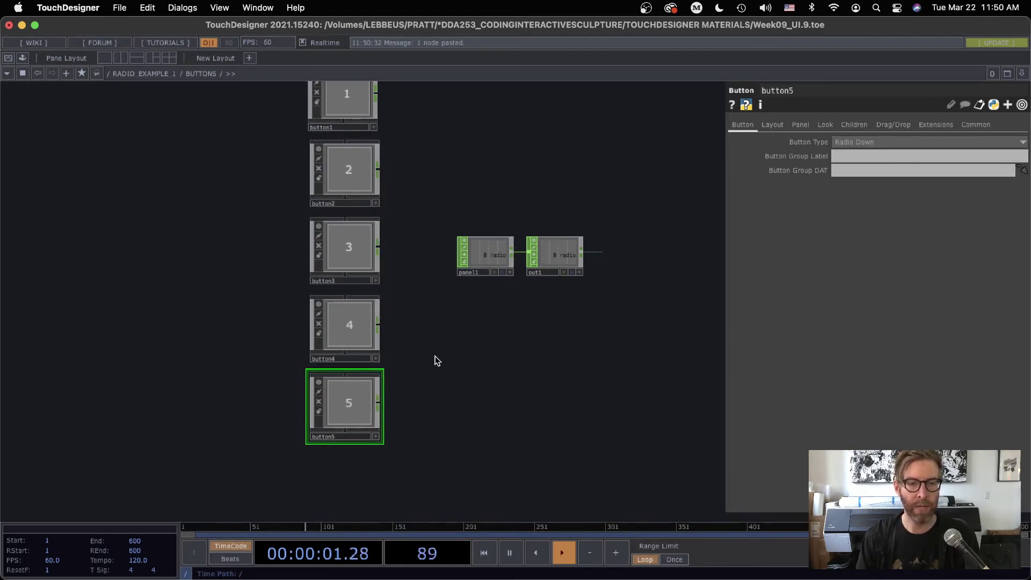
left_click_drag(426, 214, 449, 265)
scroll(477, 299, "down", 2)
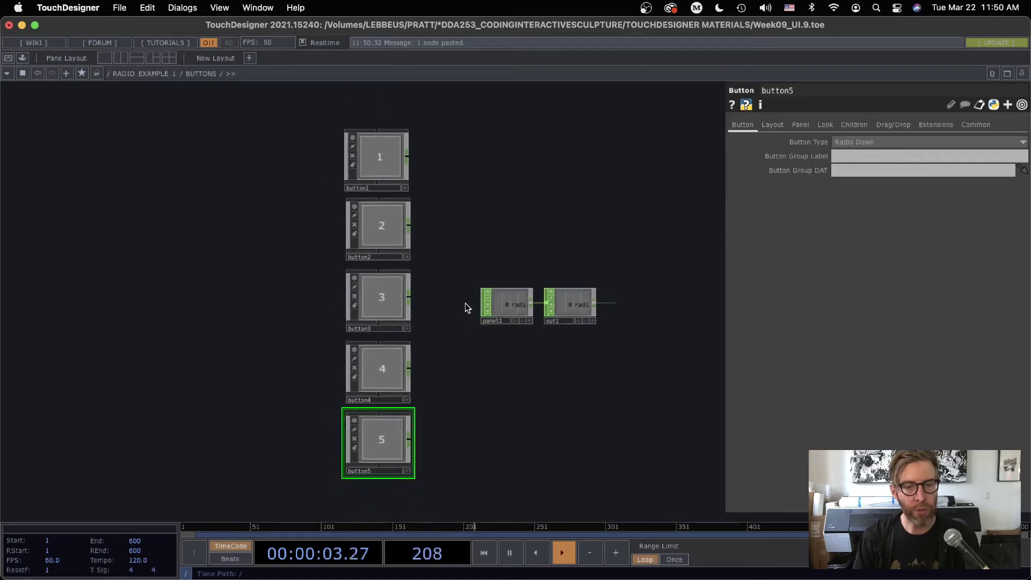
left_click_drag(464, 302, 414, 292)
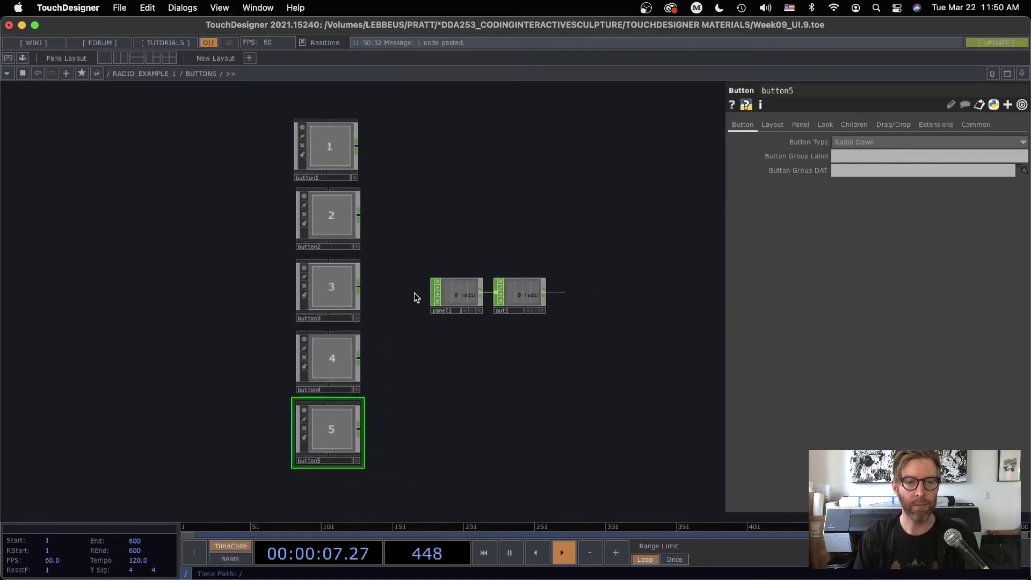
Return to the RADIO EXAMPLE 1 network and test the rebuilt BUTTONS panel by switching among buttons 1 to 5
scroll(414, 301, "down", 3)
scroll(376, 338, "right", 3)
scroll(344, 363, "down", 5)
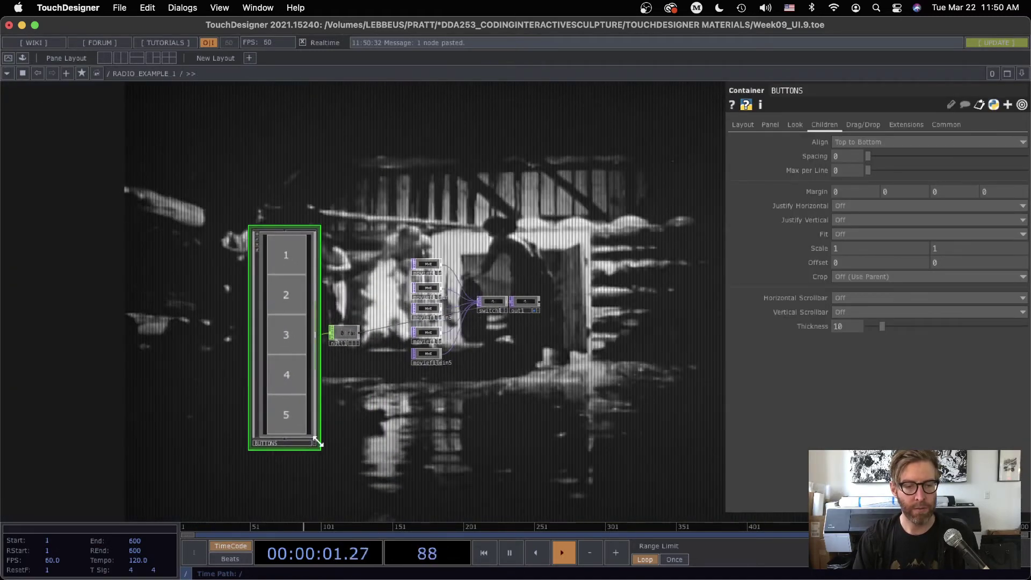
left_click(315, 443)
scroll(301, 395, "up", 1)
scroll(297, 396, "up", 2)
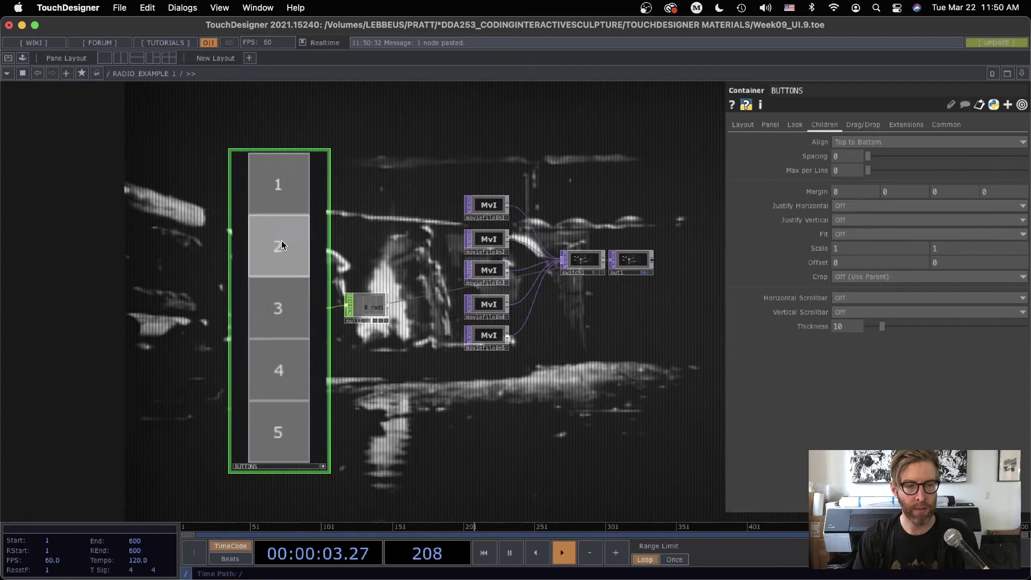
left_click(282, 242)
left_click(278, 182)
left_click(291, 320)
left_click(266, 355)
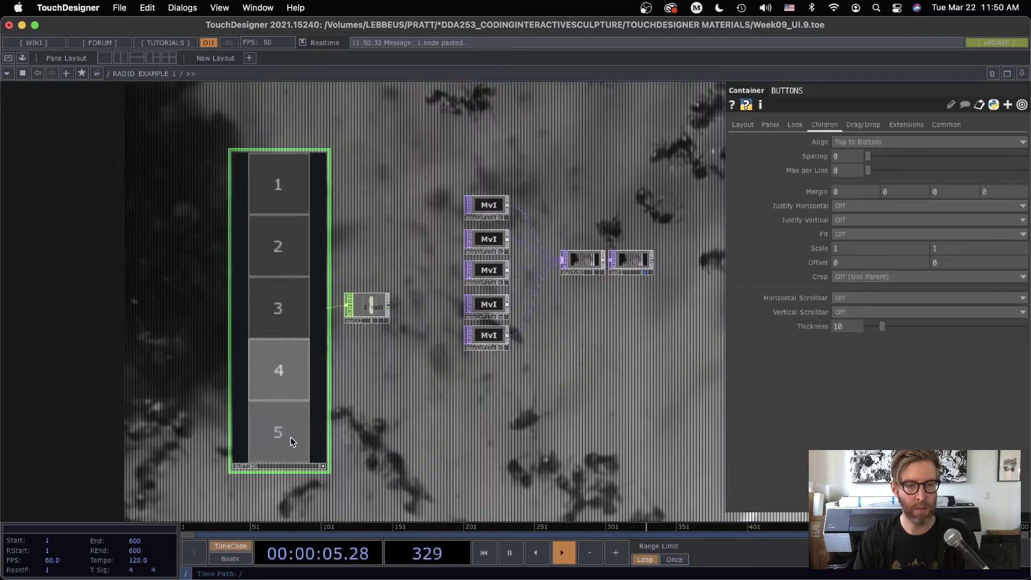
left_click(293, 422)
left_click(288, 300)
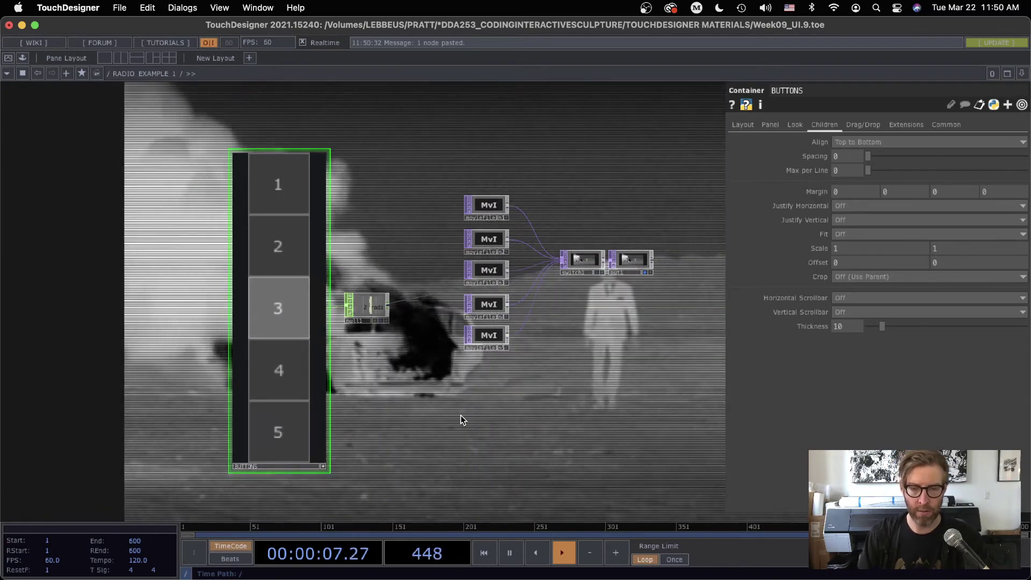
Go into RADIO EXAMPLE 2 and test its BUTTONS panel with the alligator, bear, elephant and horse buttons
scroll(462, 417, "down", 5)
left_click_drag(681, 231, 344, 83)
scroll(583, 359, "up", 5)
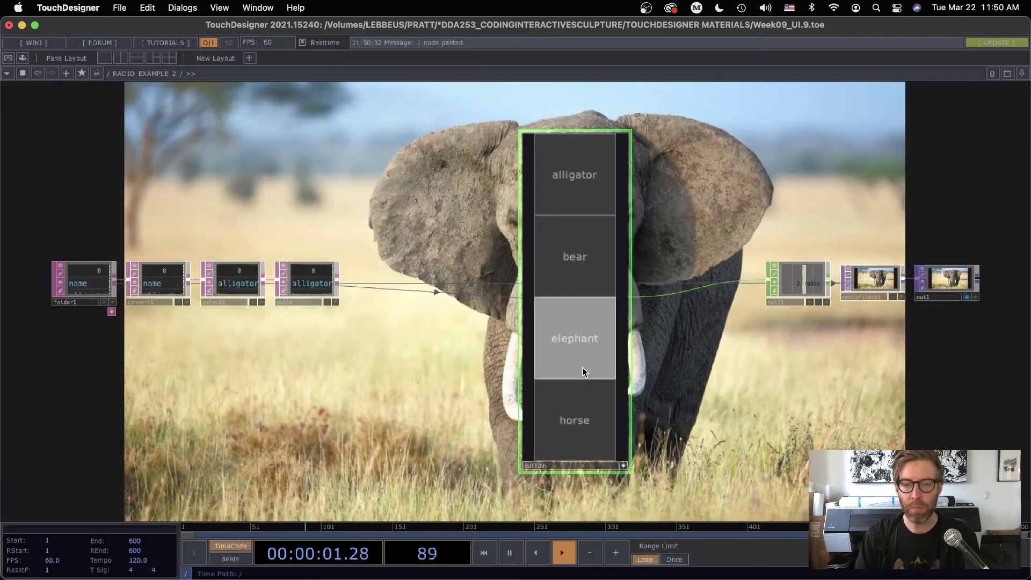
left_click_drag(520, 397, 459, 372)
scroll(636, 385, "down", 1)
scroll(701, 408, "down", 5)
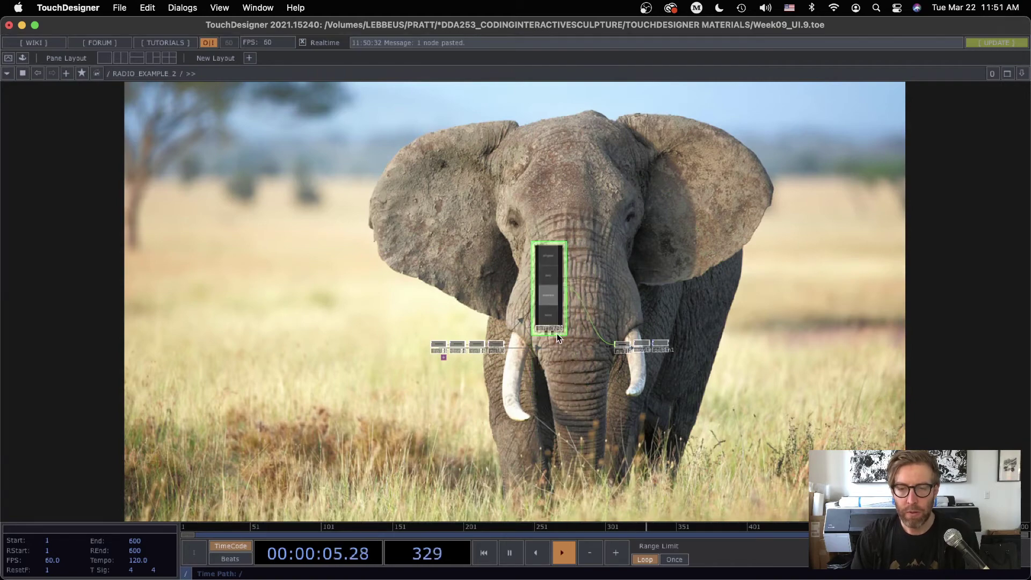
scroll(567, 349, "up", 4)
scroll(552, 356, "right", 5)
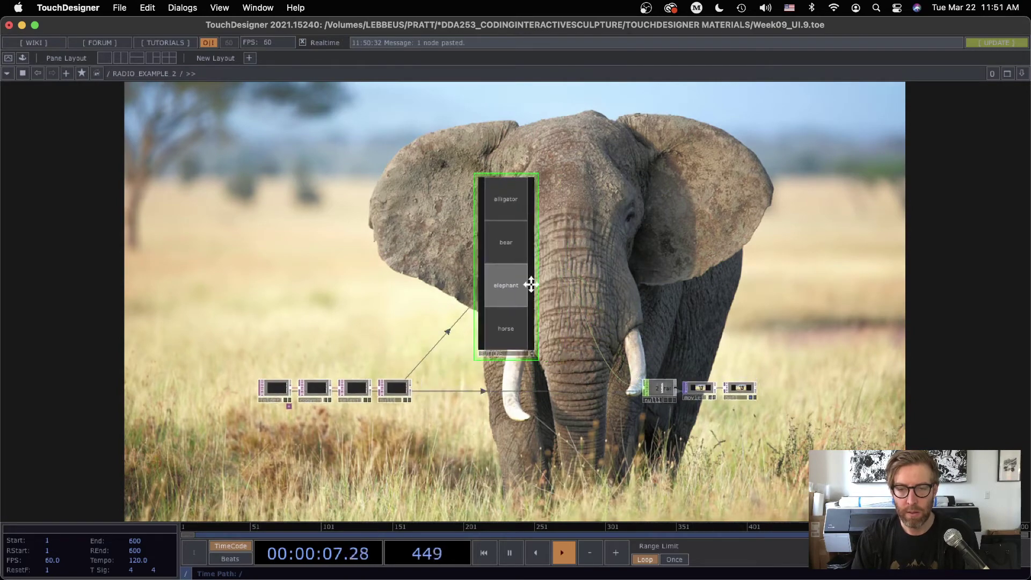
left_click(296, 185)
left_click(290, 245)
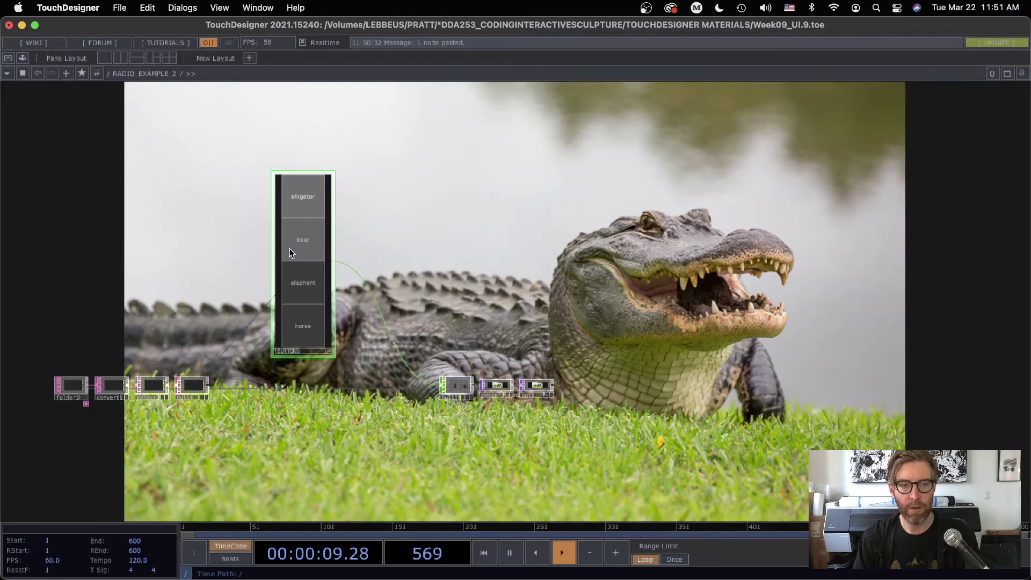
left_click(311, 285)
left_click(302, 335)
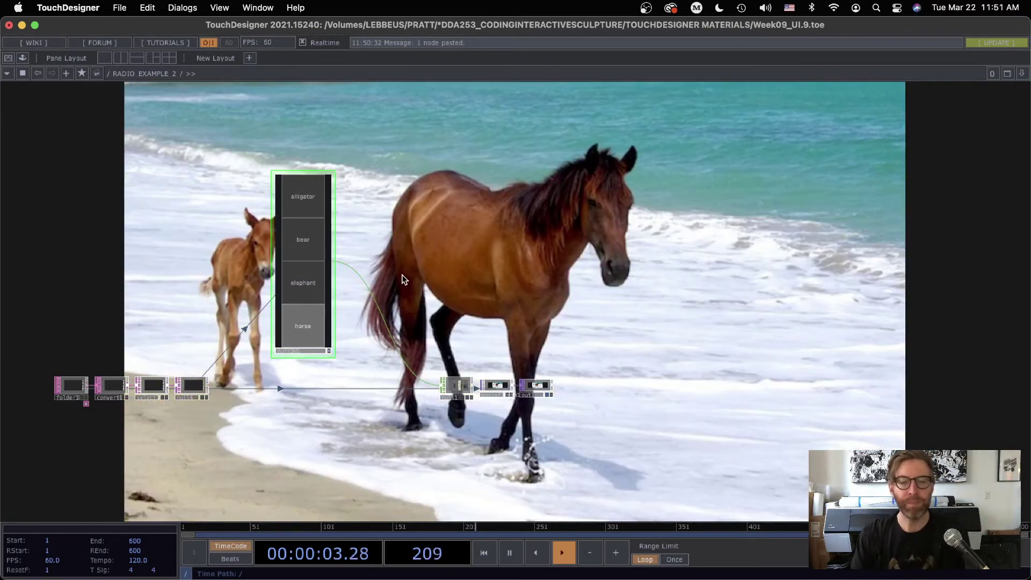
Select moviefilein1 and out1 together and move them up above the level of null1
left_click_drag(444, 263, 580, 228)
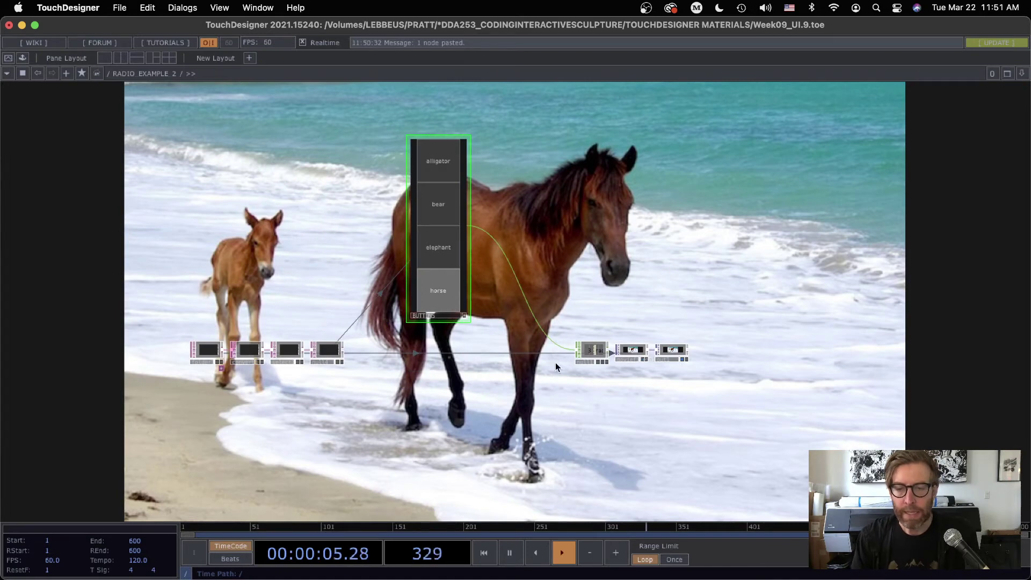
scroll(555, 364, "up", 5)
left_click_drag(766, 408, 630, 402)
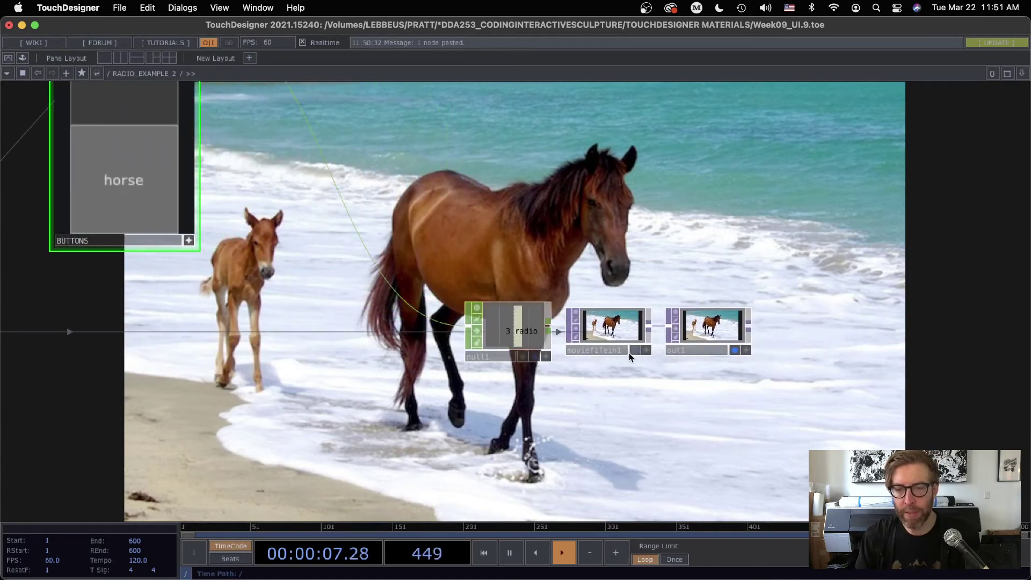
right_click_drag(580, 283, 794, 392)
left_click_drag(618, 337, 637, 283)
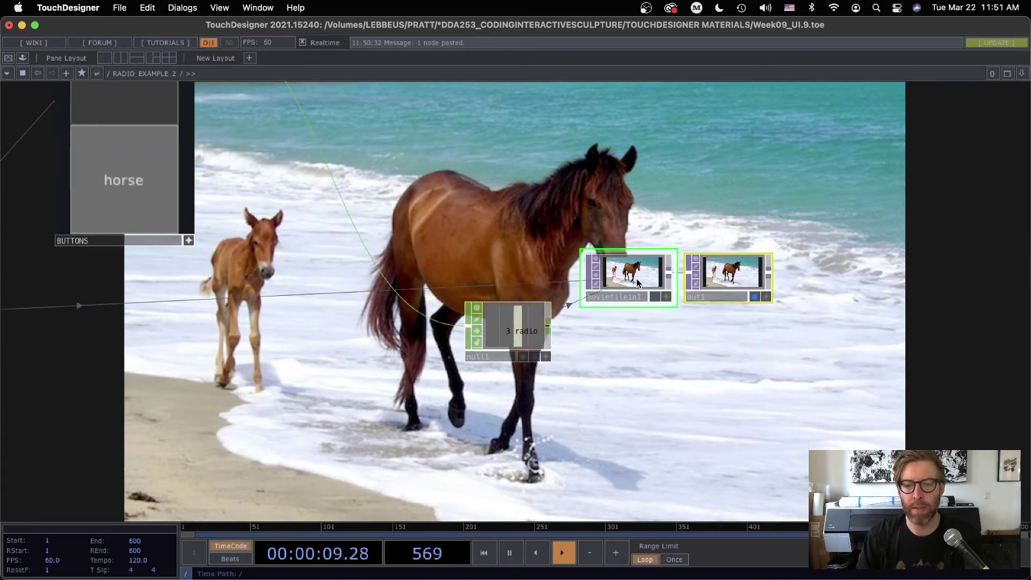
scroll(502, 427, "down", 1)
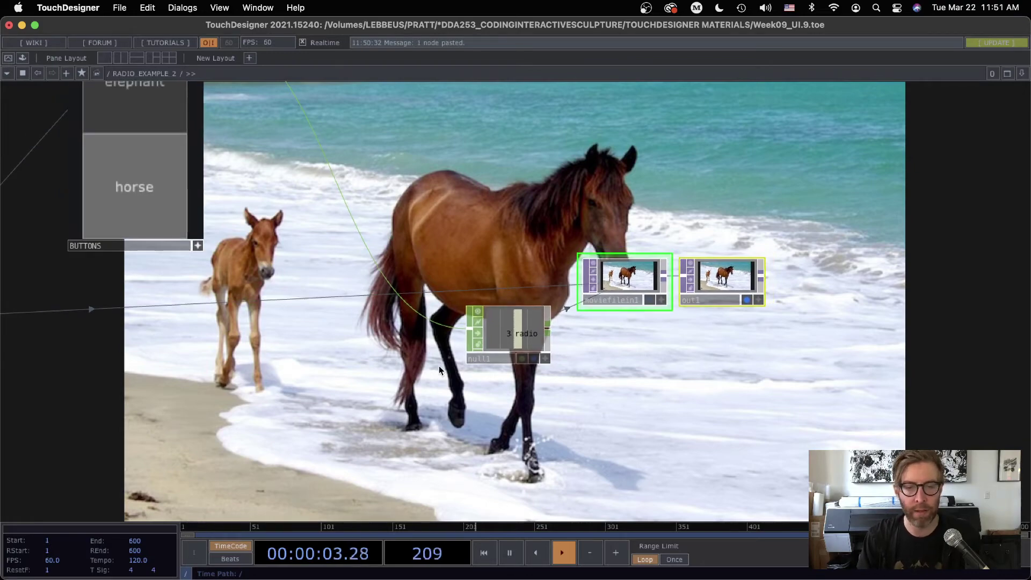
Examine the image file names in the folder1 DAT and the name and extension columns of convert1
scroll(763, 363, "left", 10)
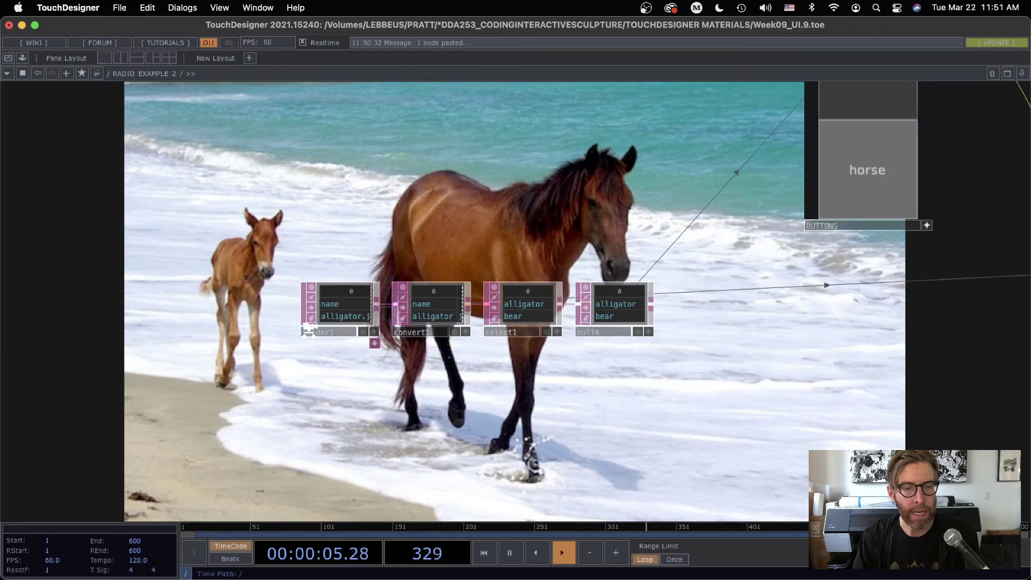
scroll(390, 291, "up", 5)
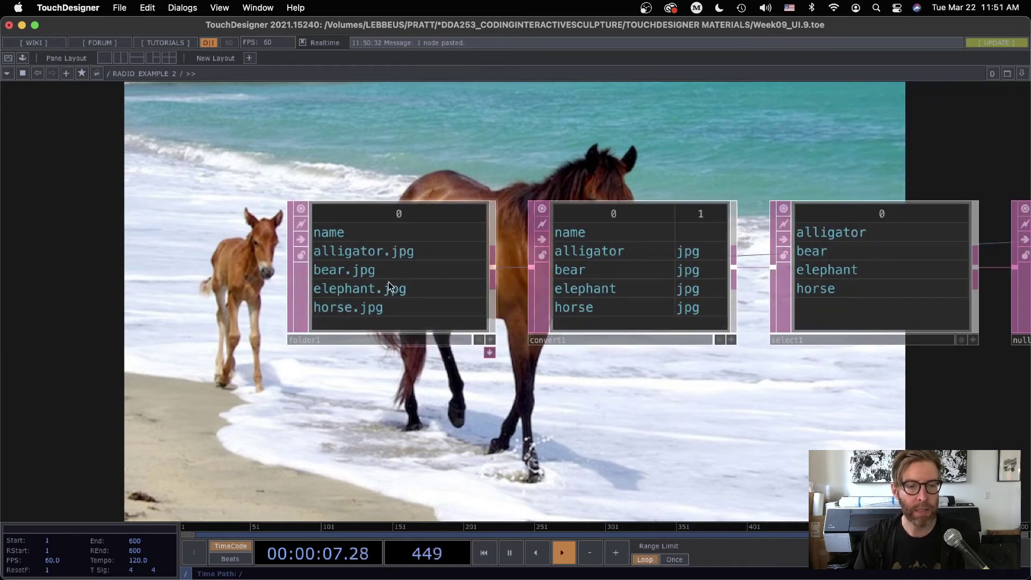
left_click(385, 264)
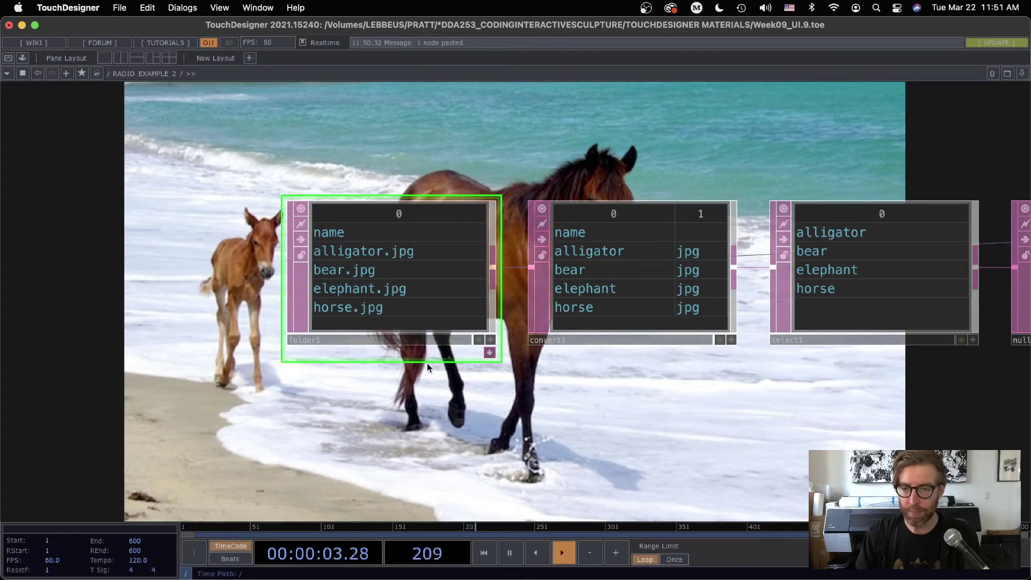
scroll(408, 344, "right", 10)
left_click(342, 283)
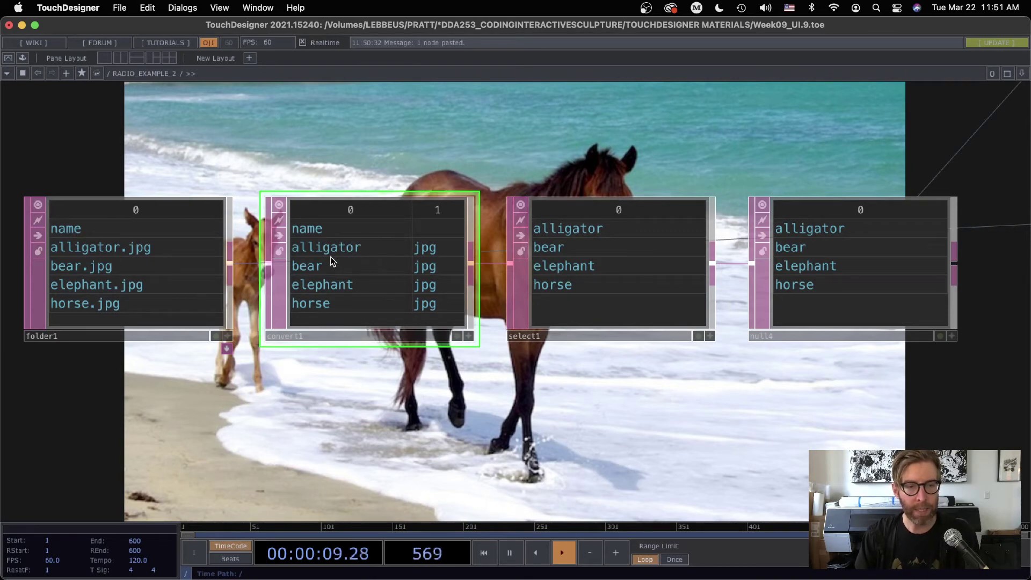
Examine the animal name list passed from select1 to null4 and compare it with the file names in folder1
left_click_drag(598, 283, 610, 238)
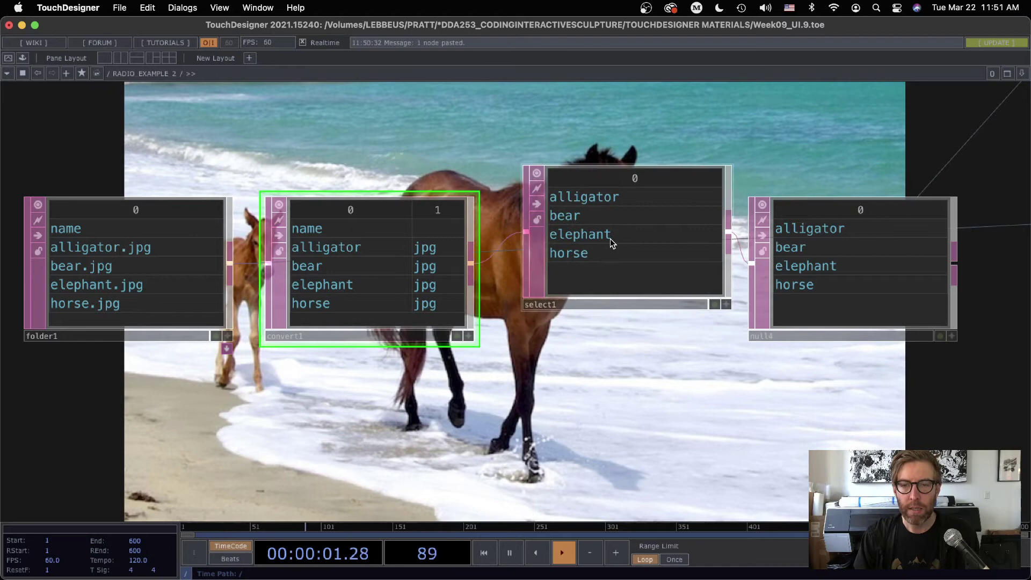
scroll(610, 238, "right", 5)
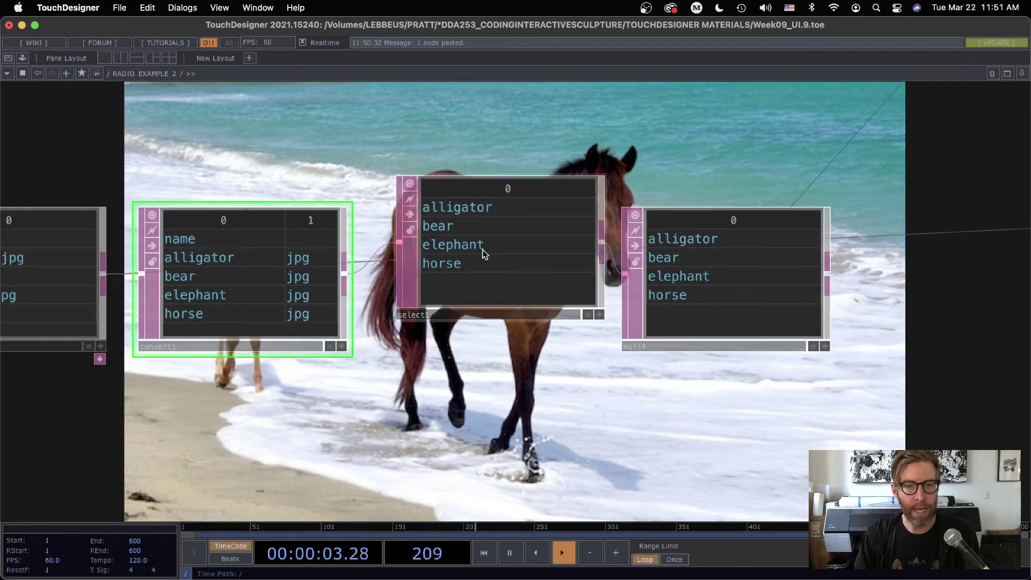
left_click_drag(483, 253, 467, 286)
left_click(681, 226)
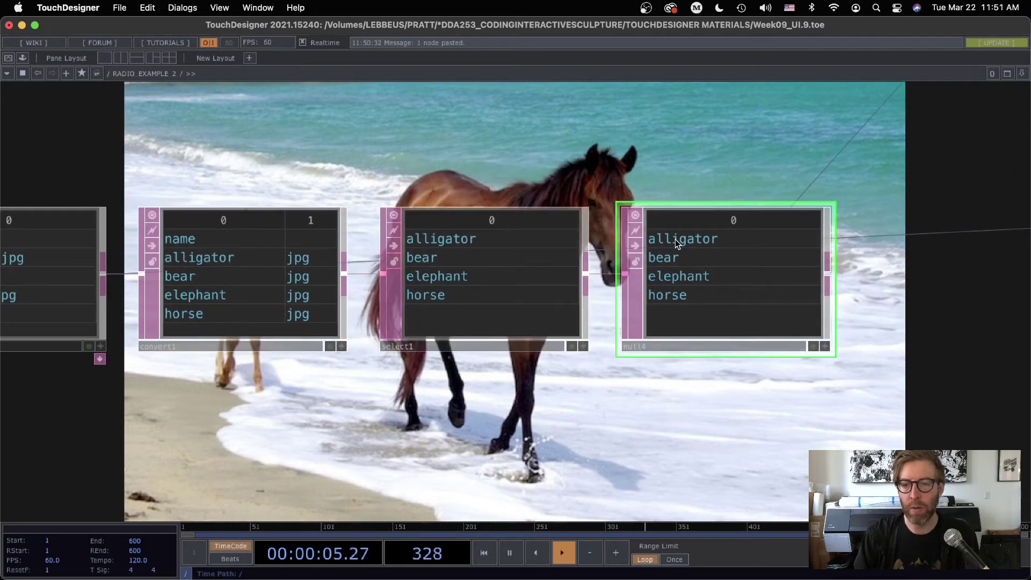
scroll(260, 288, "left", 8)
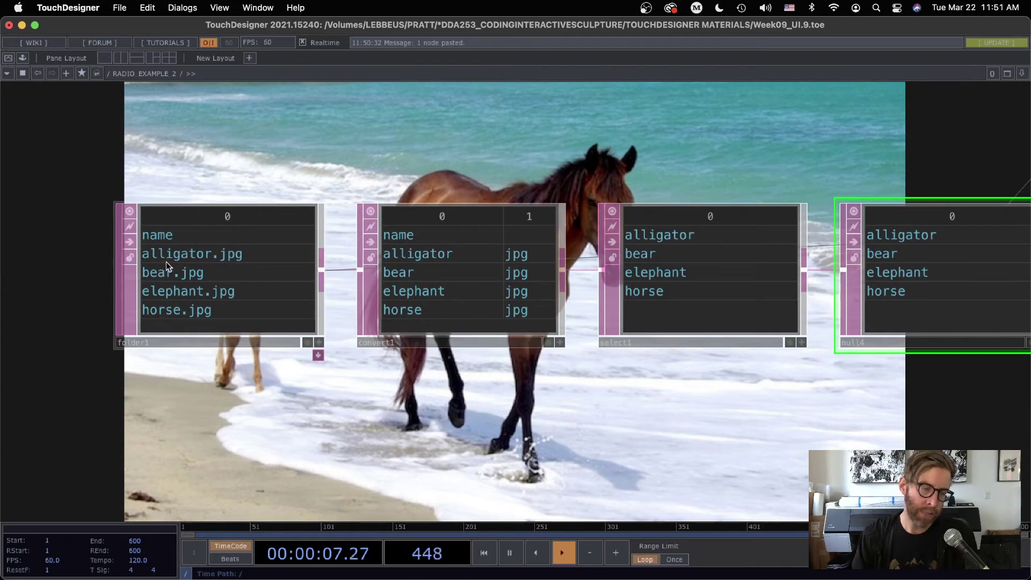
scroll(595, 402, "right", 12)
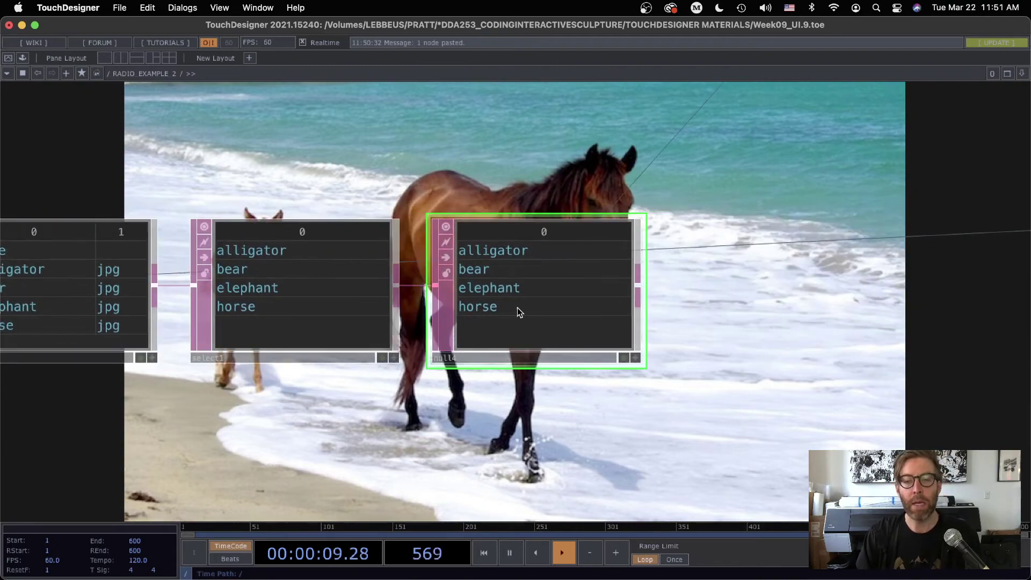
Go into the BUTTONS container, inspect button1's parameters, and open button1 to show the bg Text TOP's settings
scroll(518, 308, "down", 5)
left_click_drag(665, 227, 422, 453)
scroll(521, 272, "up", 3)
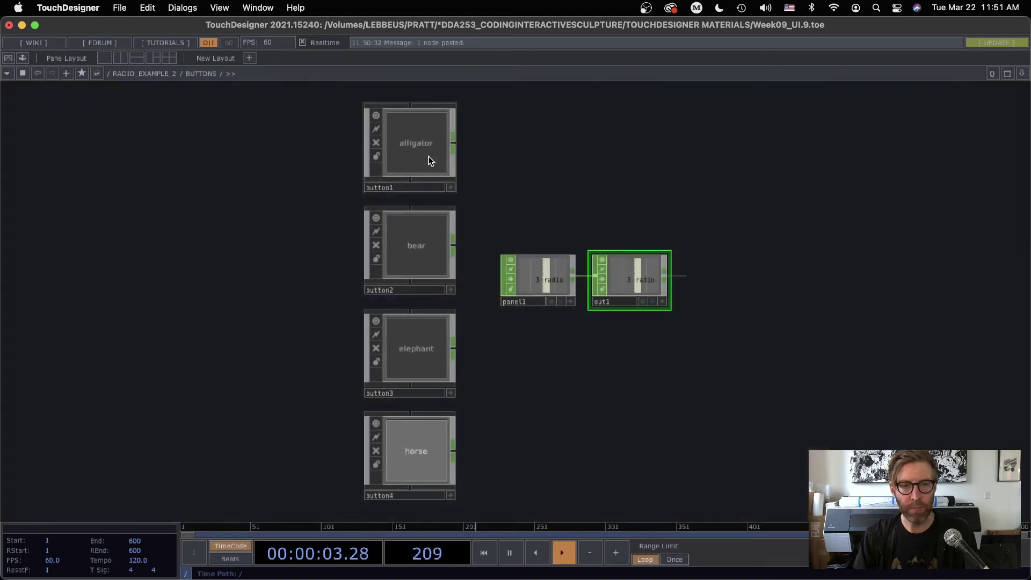
left_click(419, 144)
key("p")
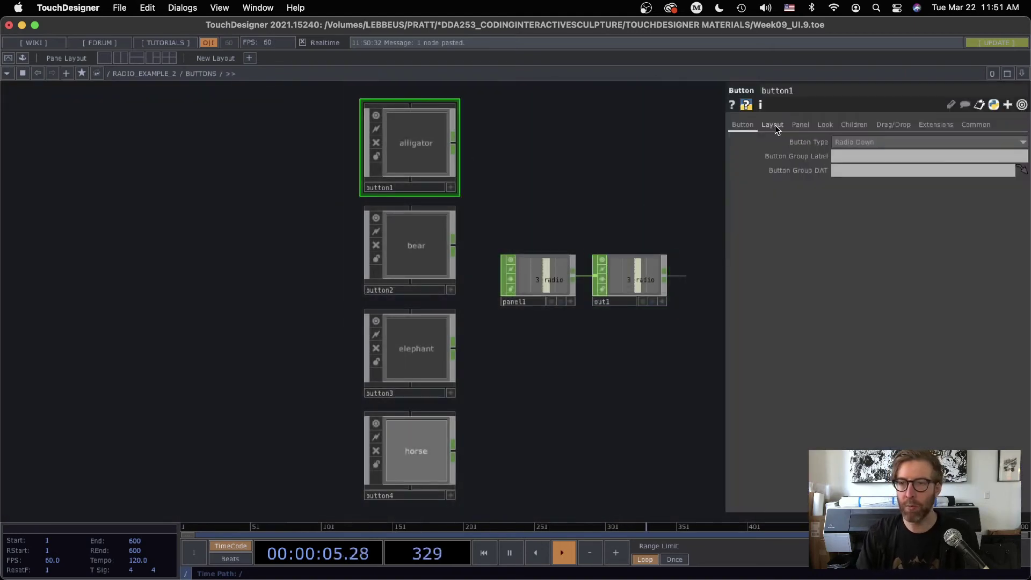
scroll(446, 149, "up", 3)
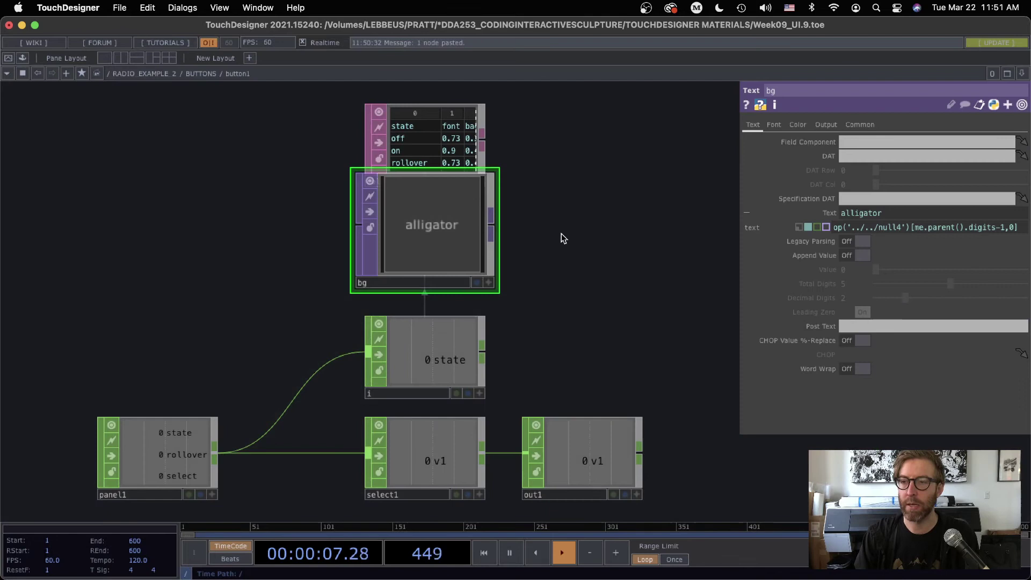
Examine bg's text expression op('../../null4')[me.parent().digits-1,0], focusing on the me.parent().digits part
left_click_drag(741, 262, 483, 258)
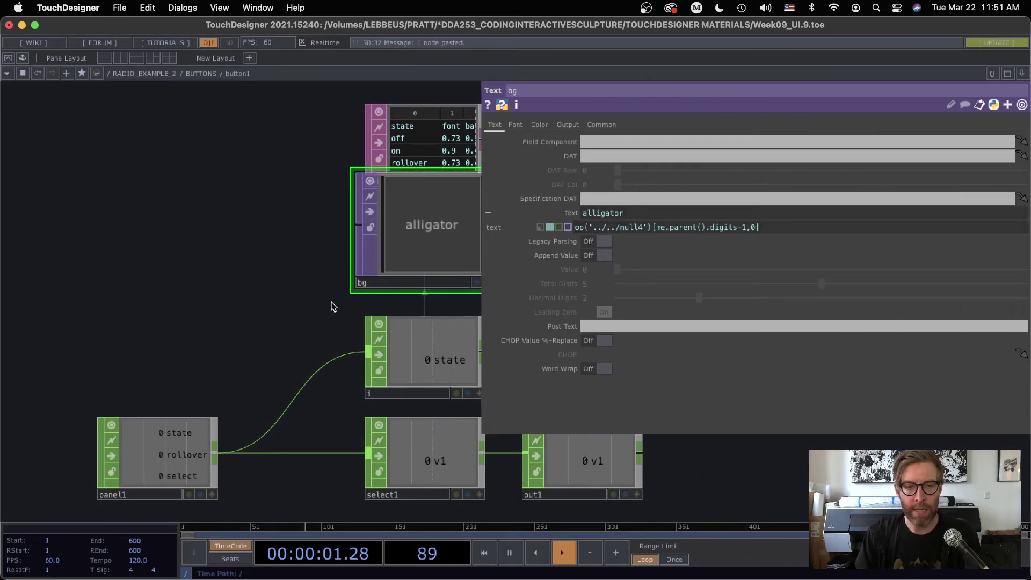
scroll(329, 298, "right", 5)
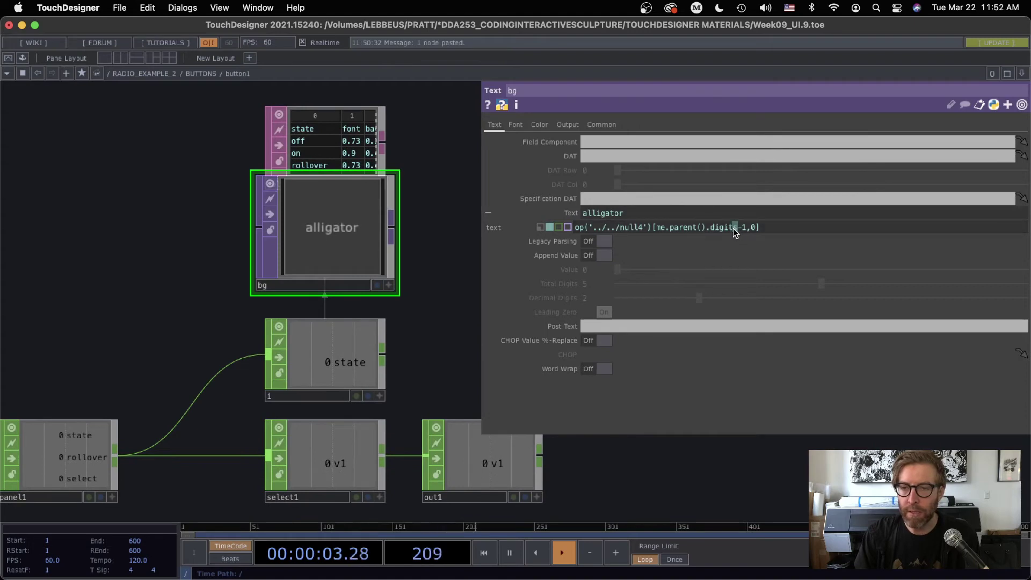
left_click_drag(737, 227, 655, 228)
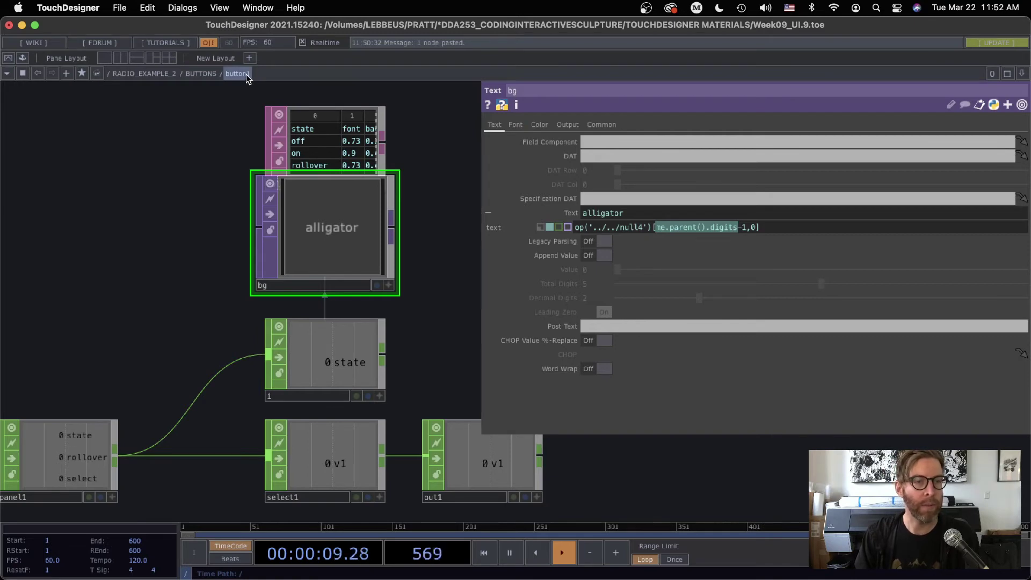
mouse_move(659, 230)
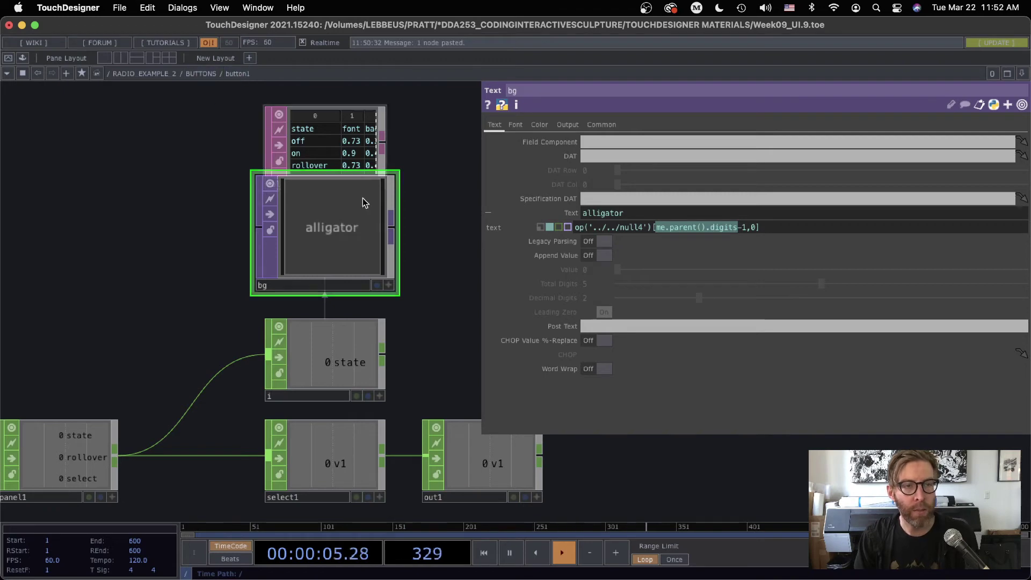
Return to RADIO EXAMPLE 2 and compare the rows of the null4 table with the button labels
scroll(450, 260, "down", 5)
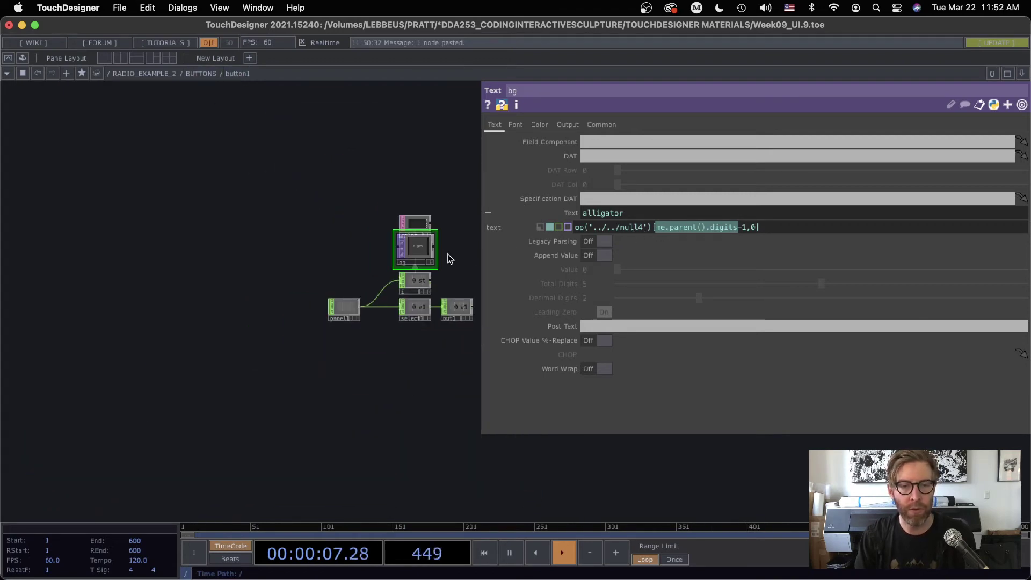
scroll(242, 332, "down", 5)
scroll(243, 331, "down", 6)
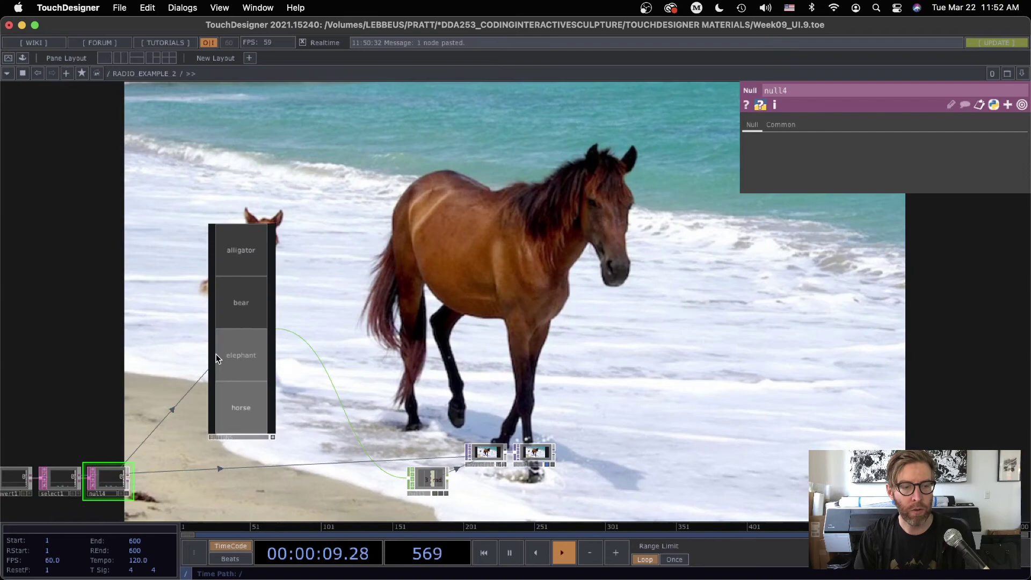
scroll(290, 323, "up", 5)
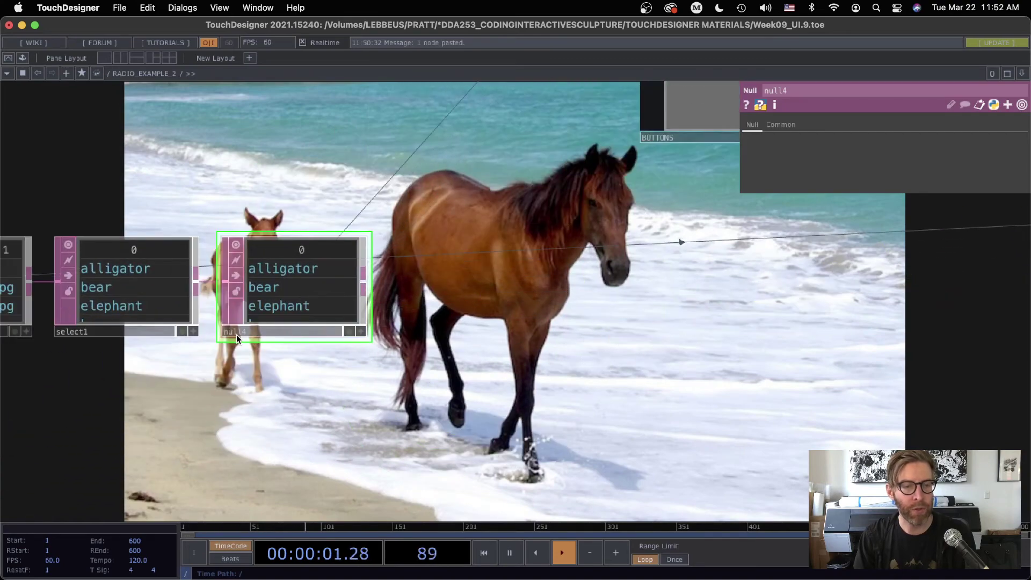
scroll(236, 334, "up", 3)
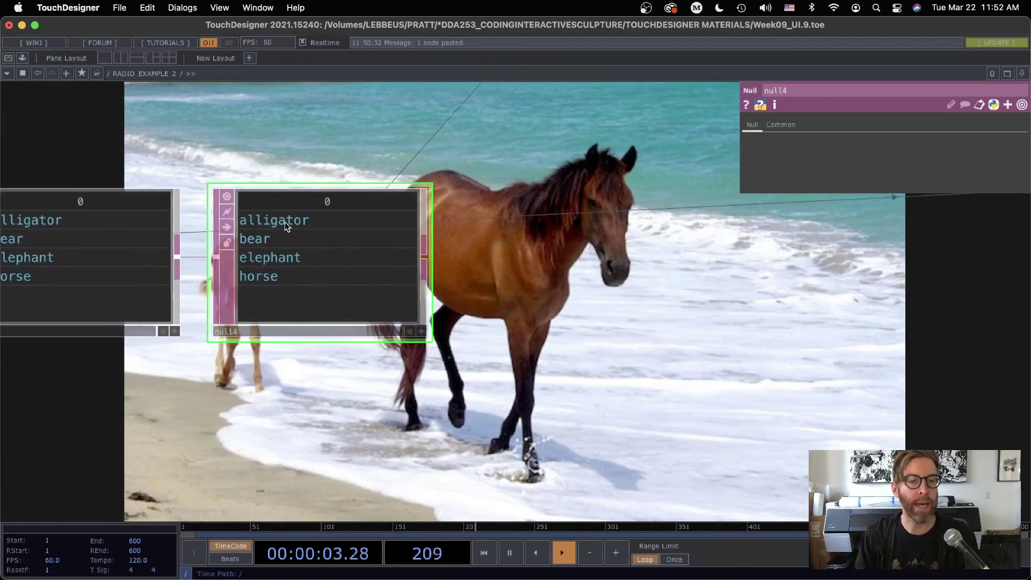
scroll(271, 223, "down", 5)
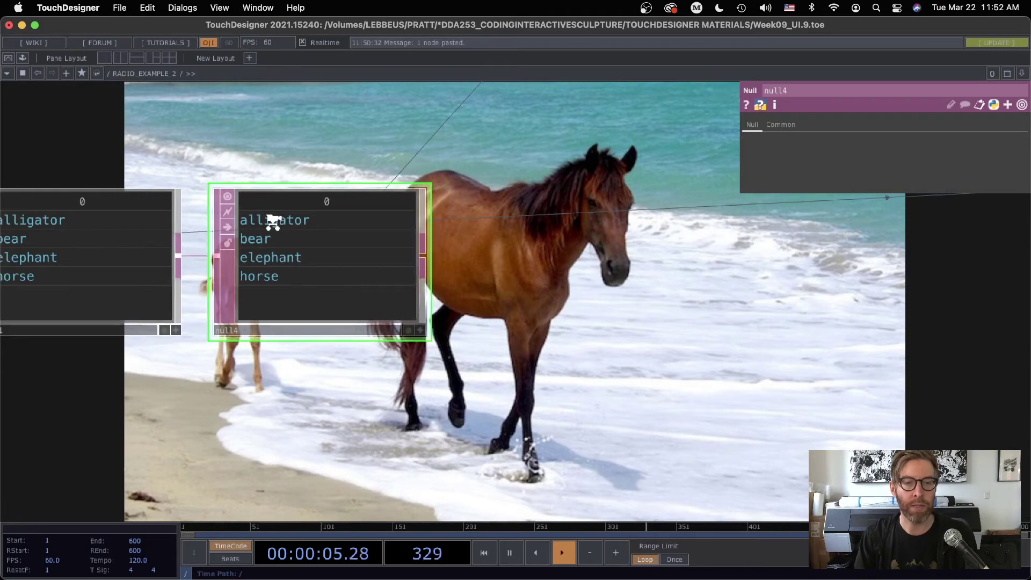
left_click_drag(595, 92, 511, 353)
scroll(511, 354, "down", 3)
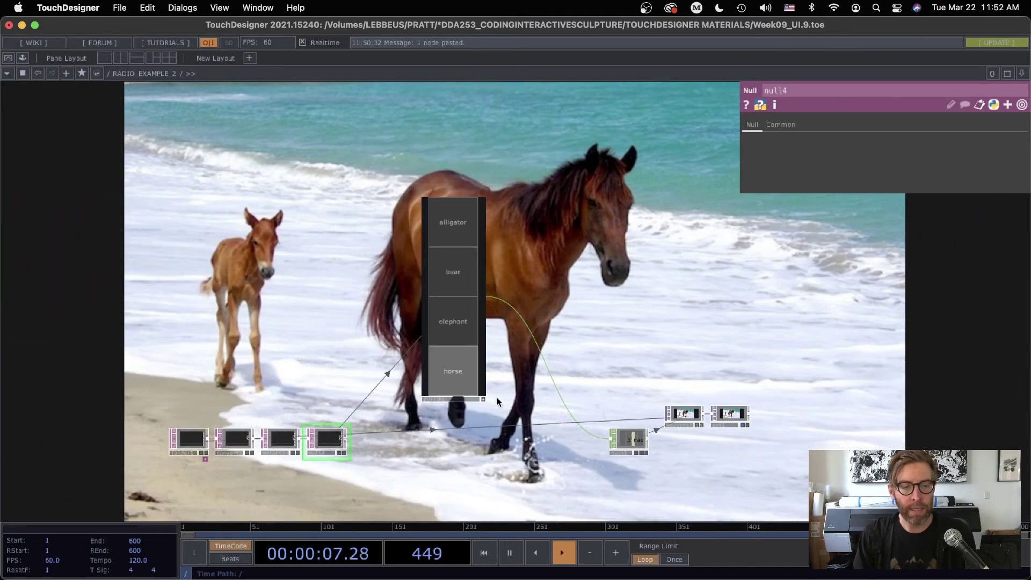
scroll(335, 473, "up", 10)
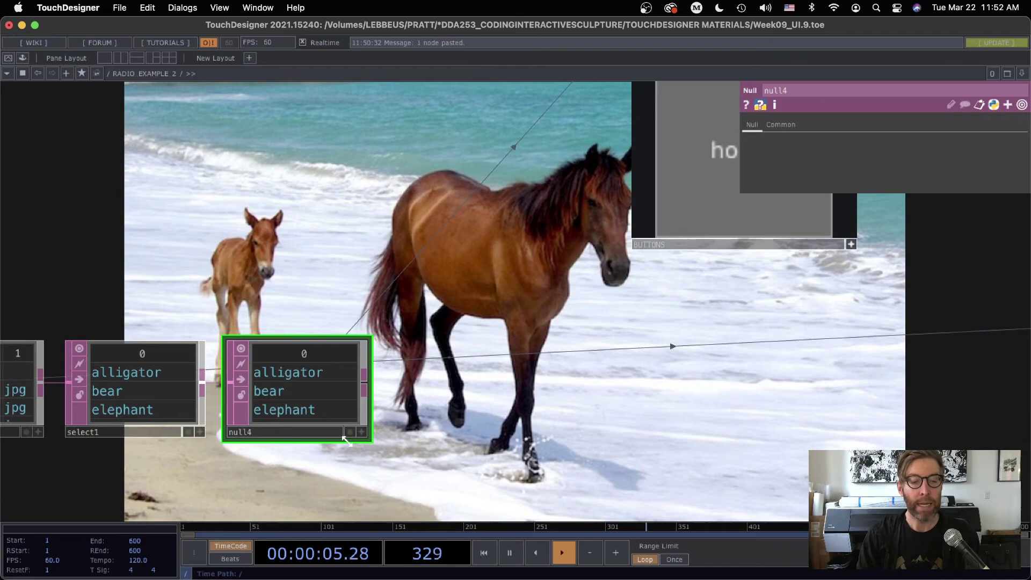
scroll(344, 437, "up", 3)
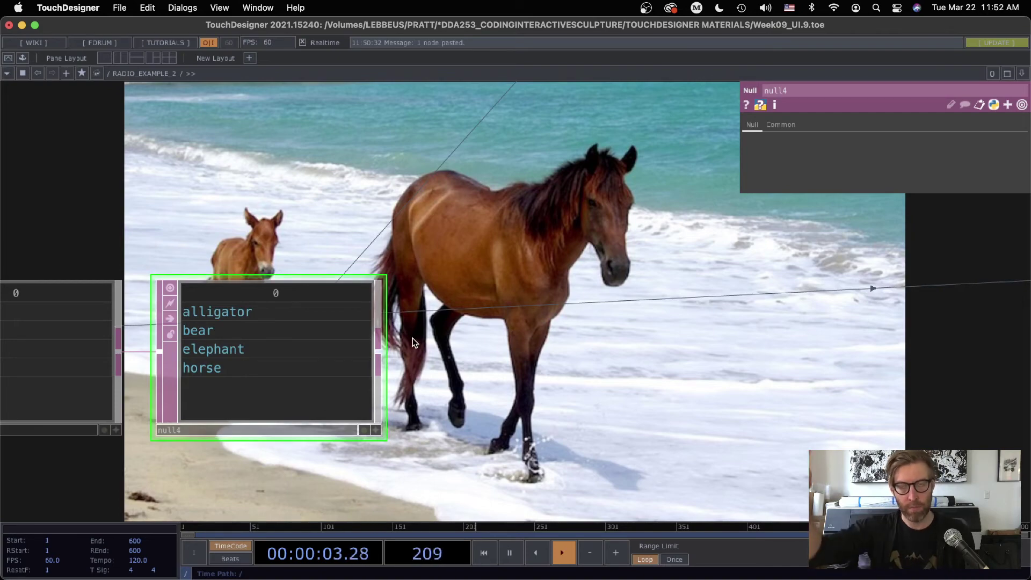
scroll(420, 343, "down", 5)
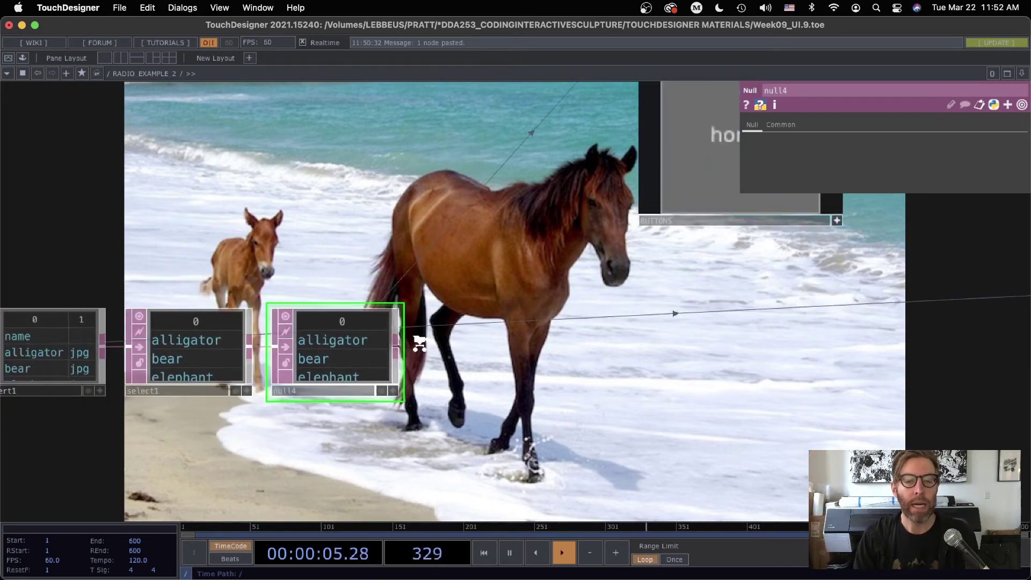
left_click_drag(492, 327, 301, 131)
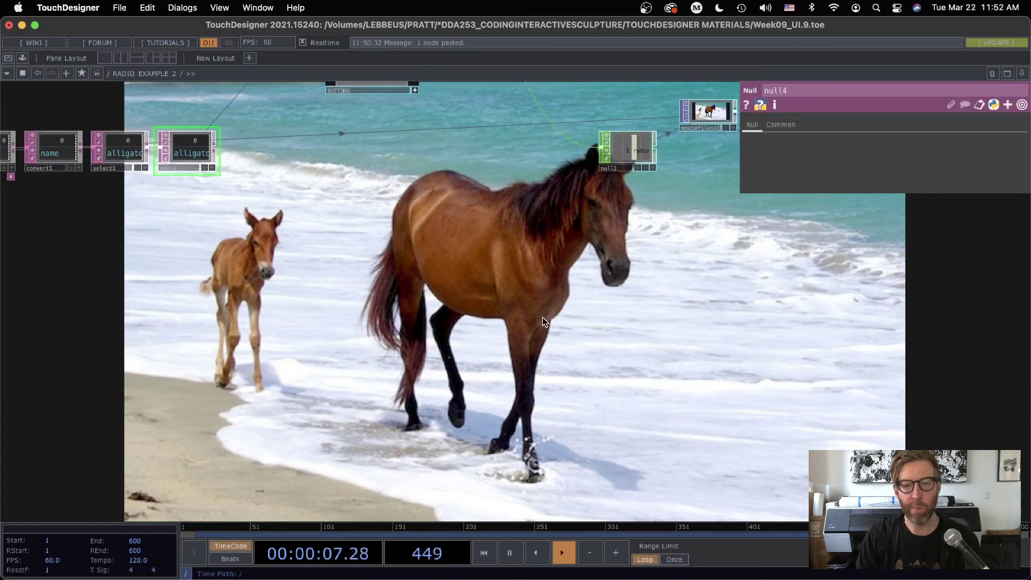
Add a Noise CHOP in an empty area of the RADIO EXAMPLE 2 network
key("Tab")
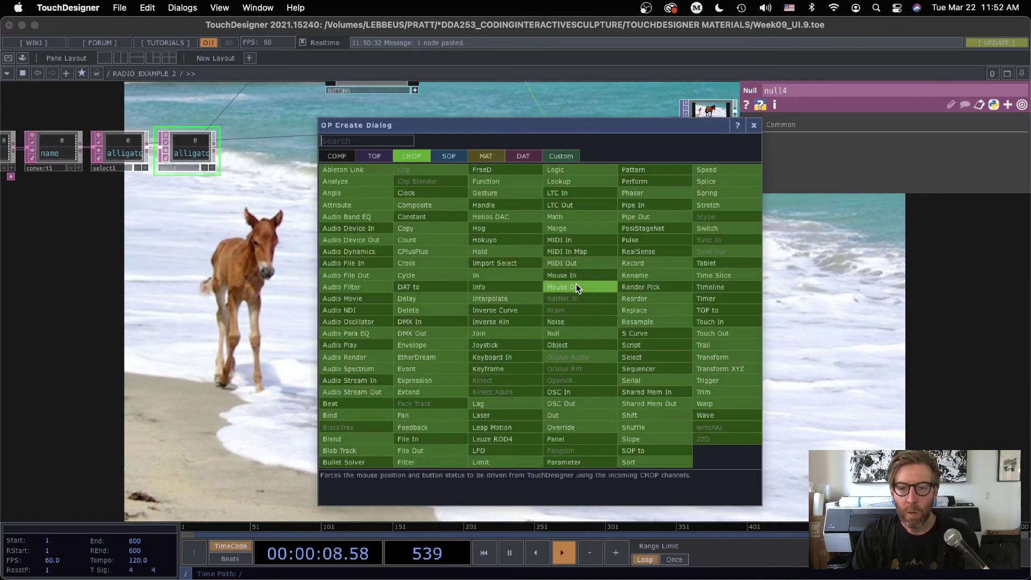
left_click(556, 322)
left_click(489, 303)
scroll(511, 315, "up", 3)
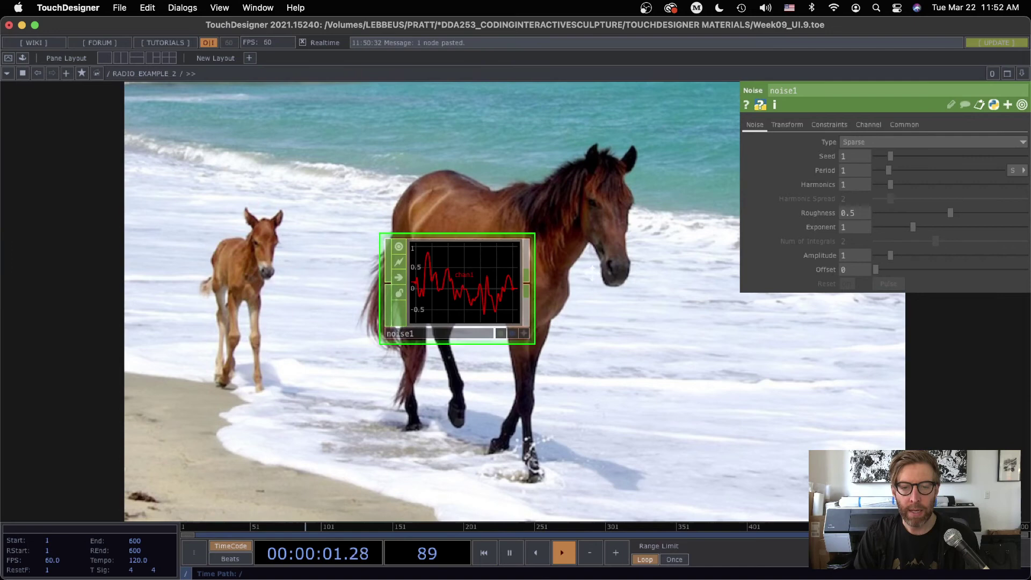
scroll(512, 315, "down", 2)
scroll(512, 315, "right", 2)
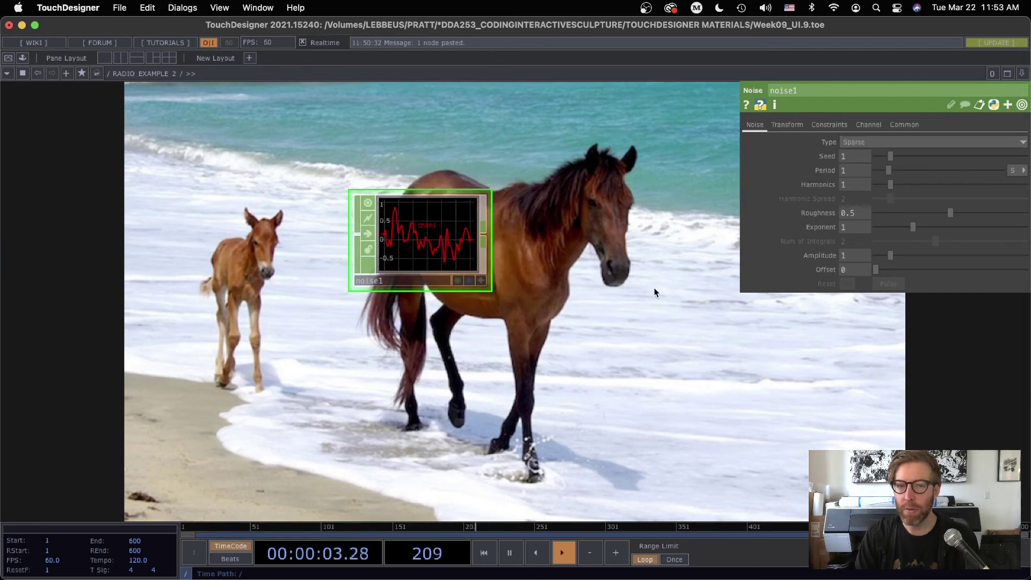
scroll(556, 241, "down", 2)
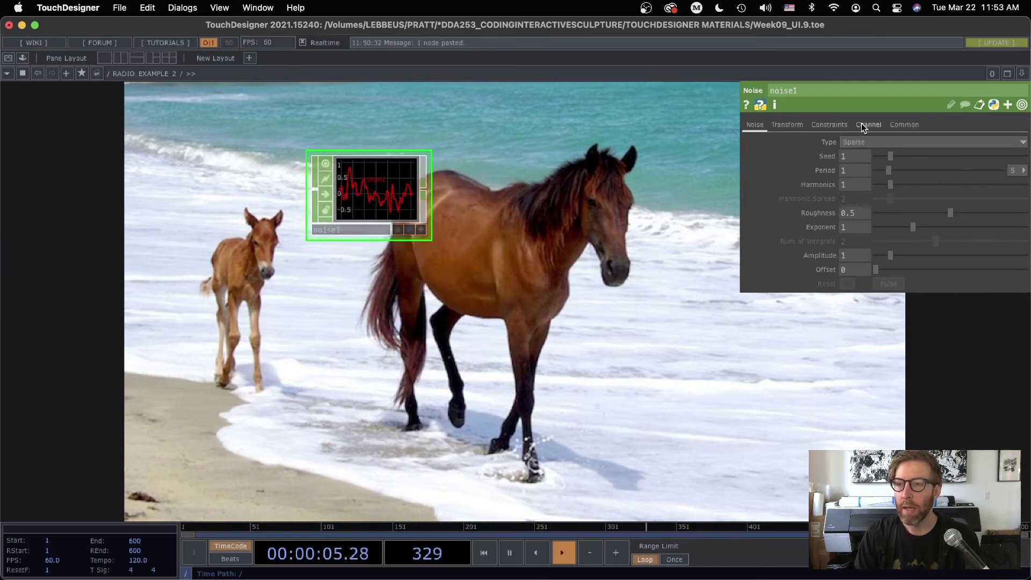
left_click(900, 124)
left_click(865, 140)
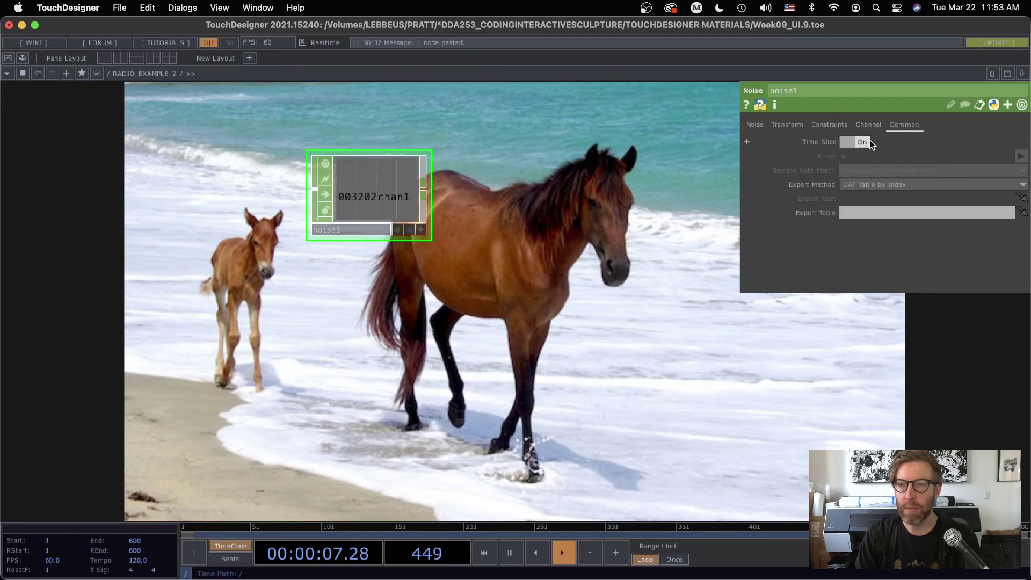
left_click(859, 142)
Switch noise1's channel Start and End units to samples and set End to 0
left_click(868, 124)
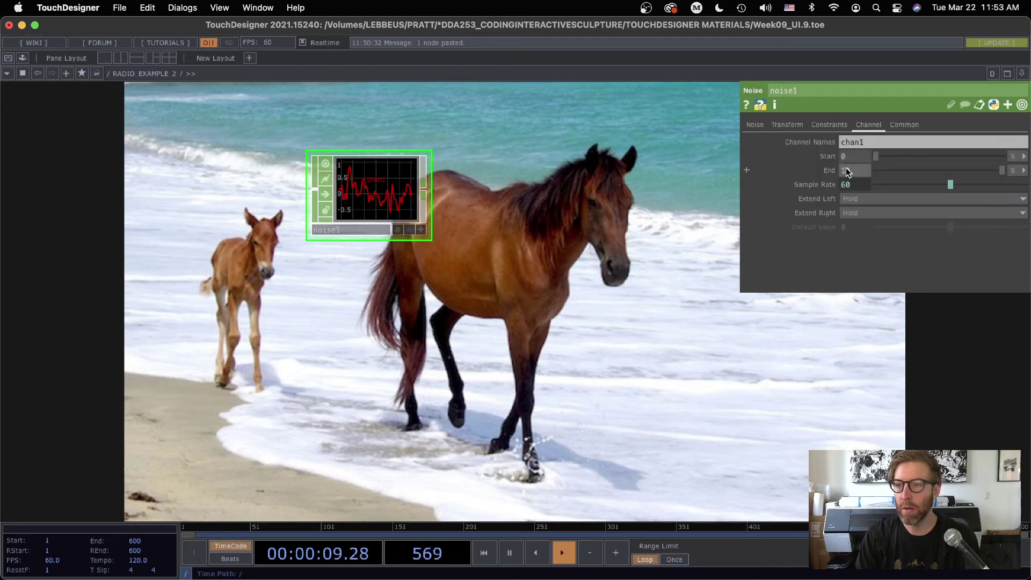
left_click(1011, 157)
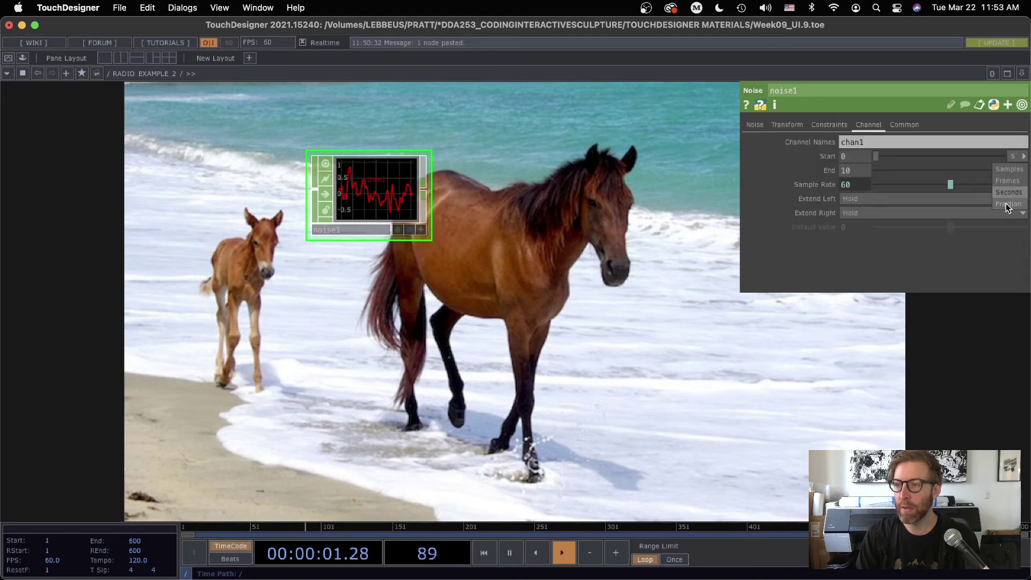
left_click(1010, 176)
left_click(1011, 157)
left_click(1008, 182)
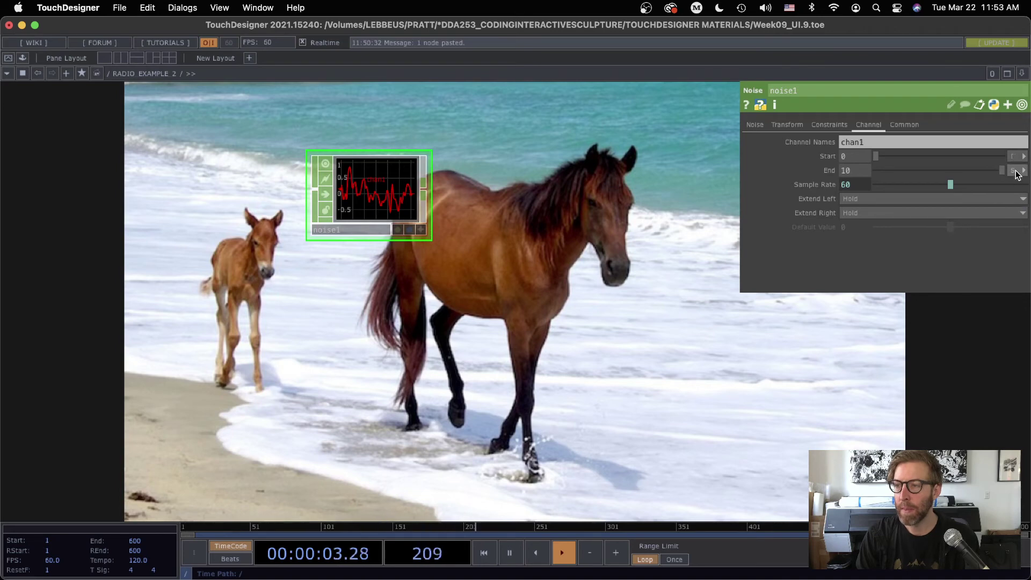
left_click(1011, 171)
left_click(1013, 184)
type("0")
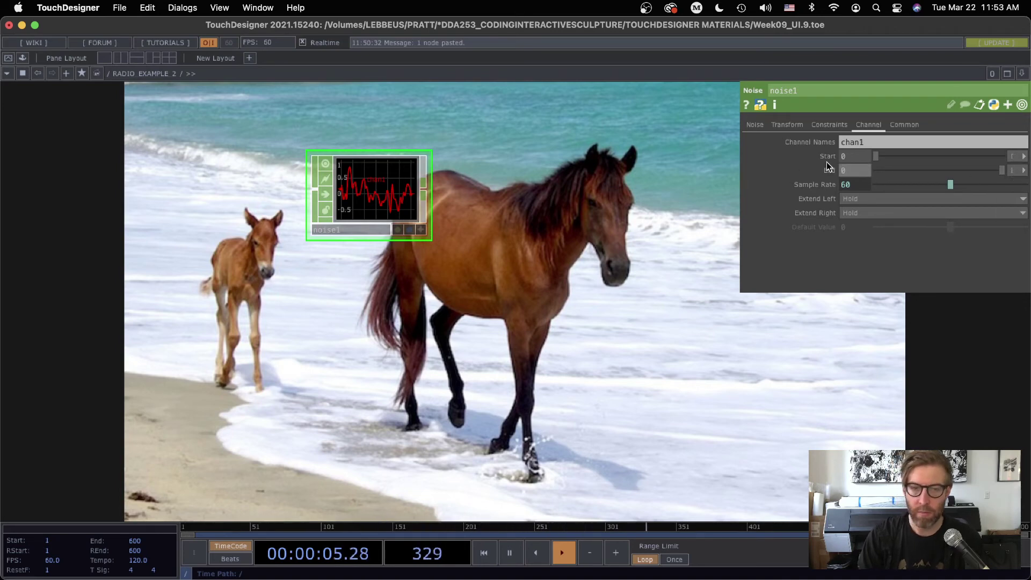
key("Return")
Set noise1's noise type to Random
left_click(758, 124)
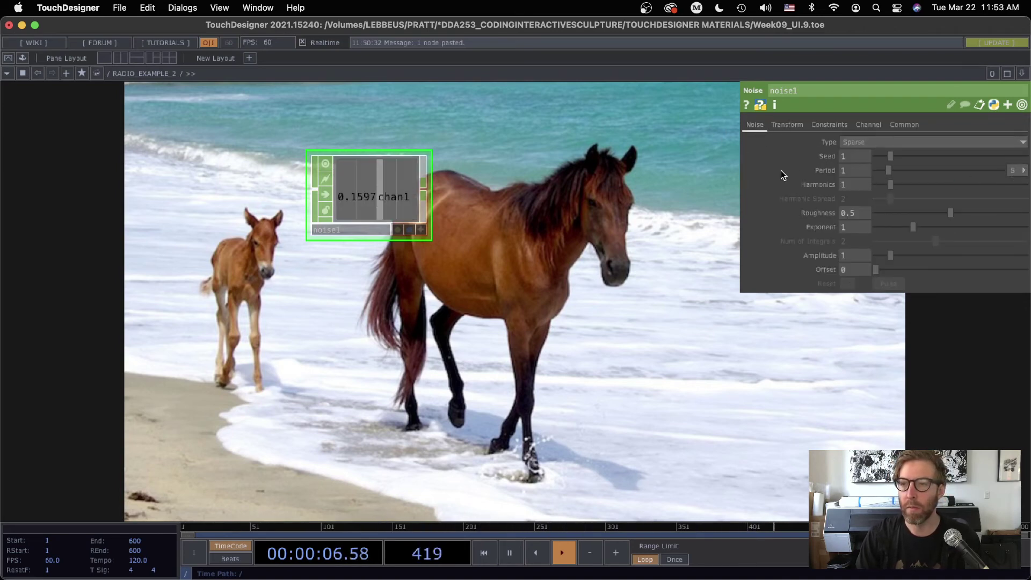
left_click(848, 142)
left_click(858, 202)
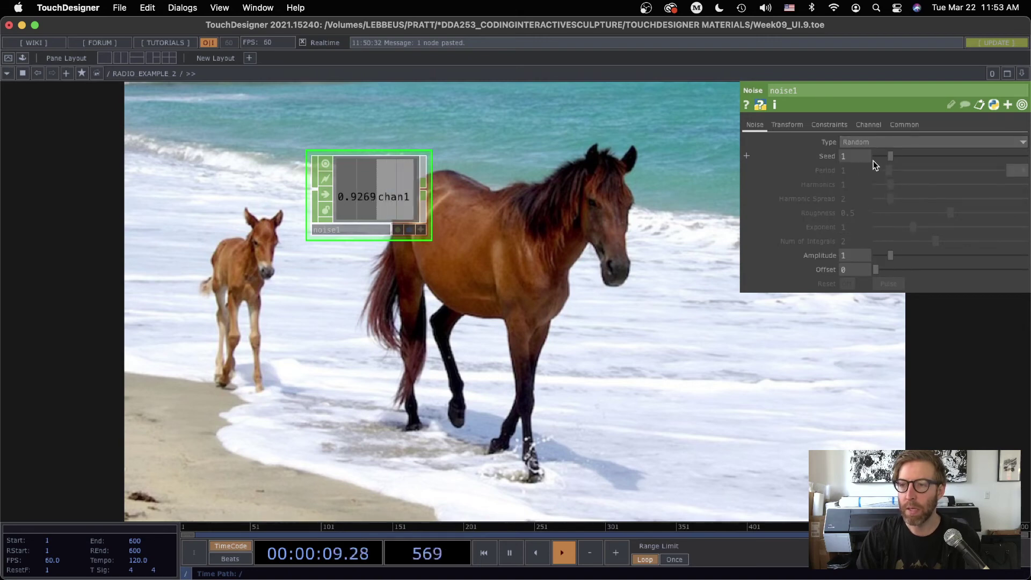
Try noise1 with a seed of 0, and set the seed back to 1
left_click_drag(890, 155, 868, 158)
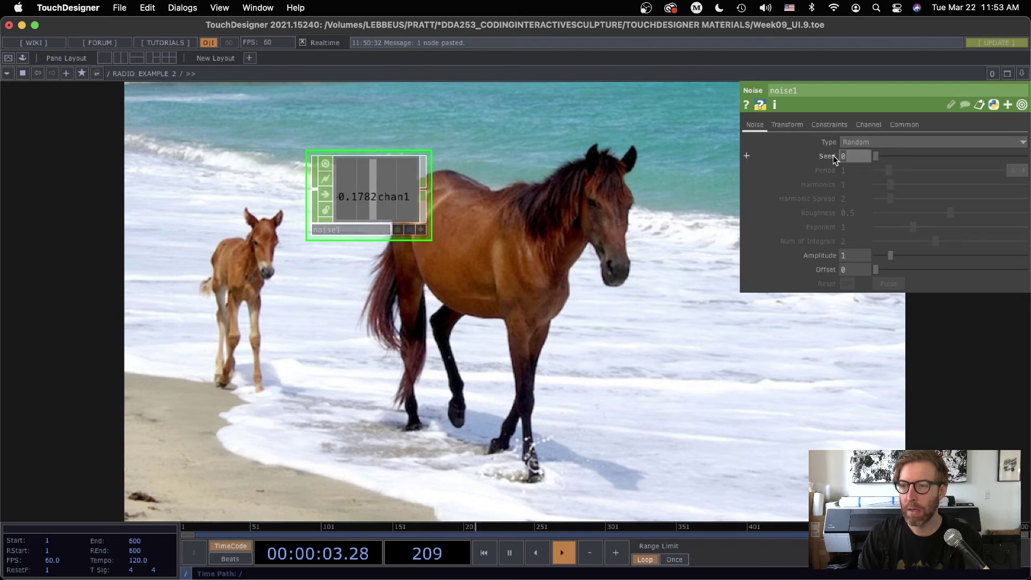
type("1")
key("Return")
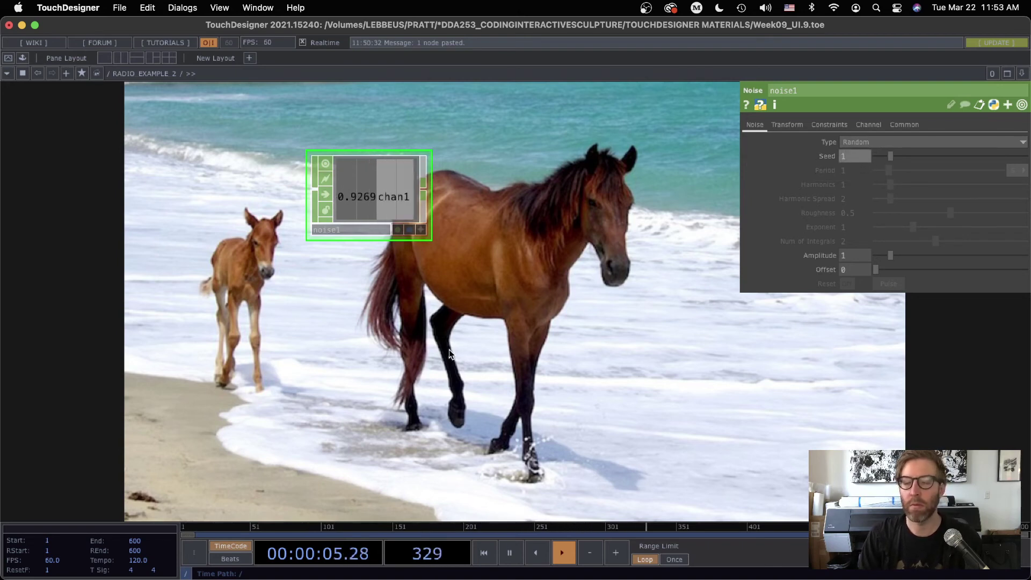
Try pasting five copies of noise1 in a column beneath it, and delete the five copies
scroll(449, 350, "up", 3)
left_click_drag(434, 312, 457, 334)
left_click_drag(602, 216, 675, 266)
scroll(517, 301, "down", 5)
left_click_drag(516, 301, 446, 247)
key("ctrl+v")
key("ctrl+v")
key("ctrl+v")
key("ctrl+v")
key("ctrl+v")
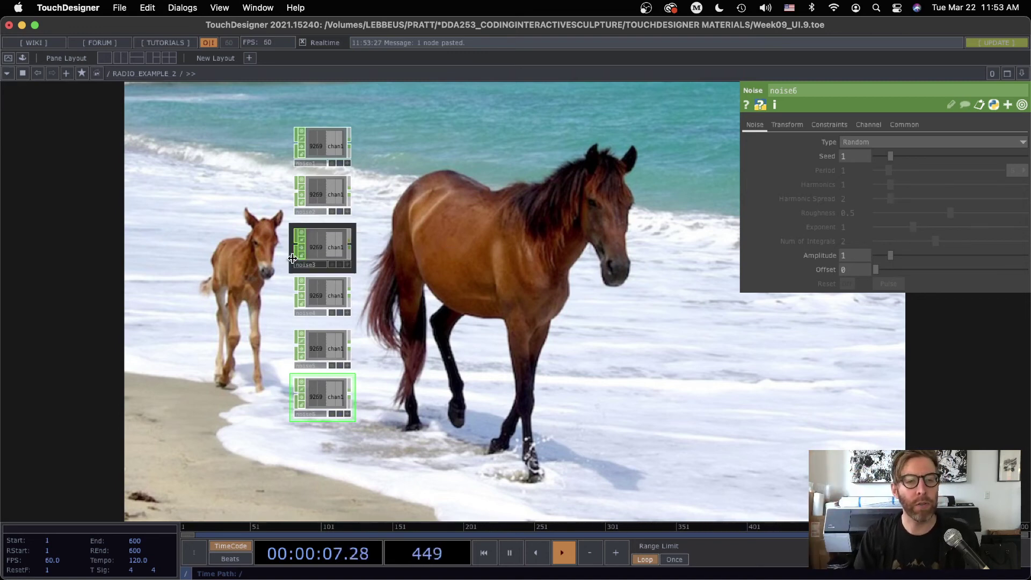
left_click_drag(263, 186, 377, 419)
key("Delete")
Drive noise1's seed with the expression me.digits
scroll(425, 300, "up", 2)
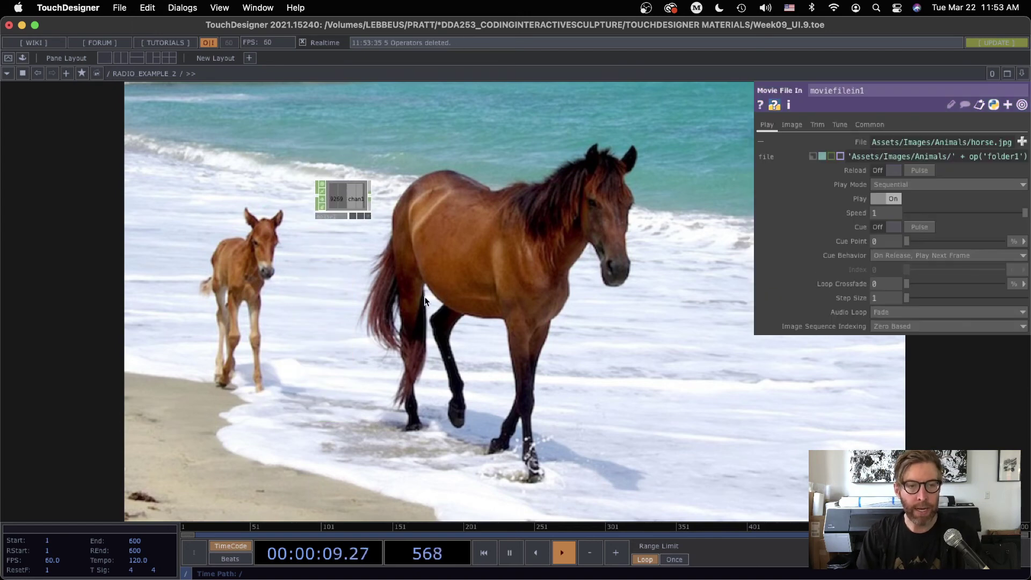
scroll(371, 231, "up", 5)
left_click(337, 182)
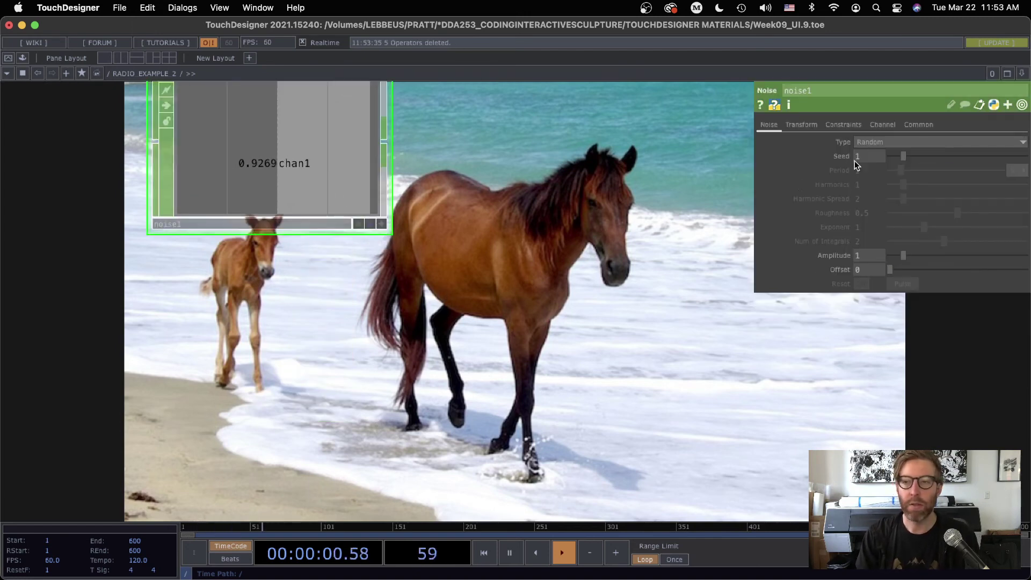
left_click(820, 156)
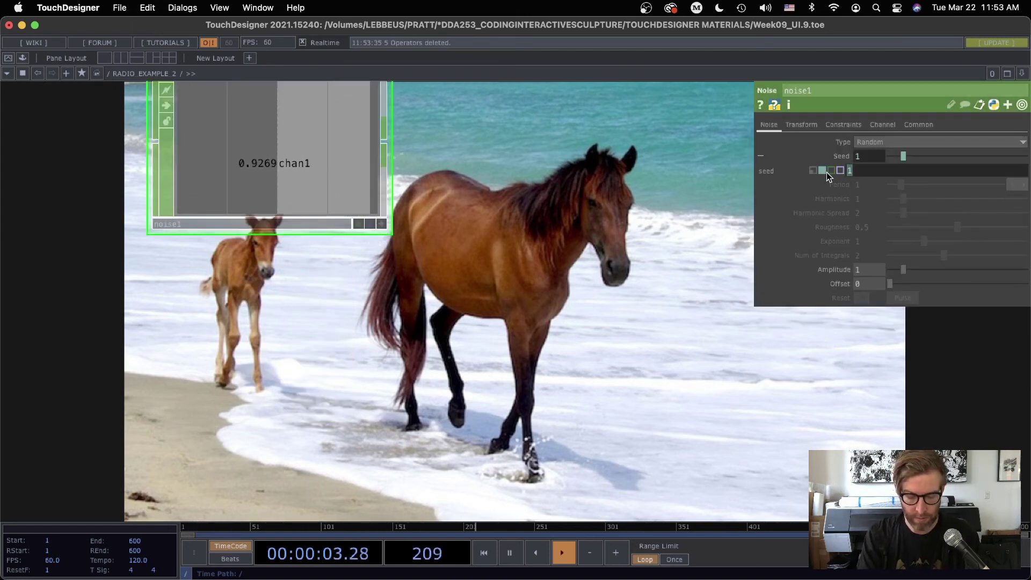
type("me.digits")
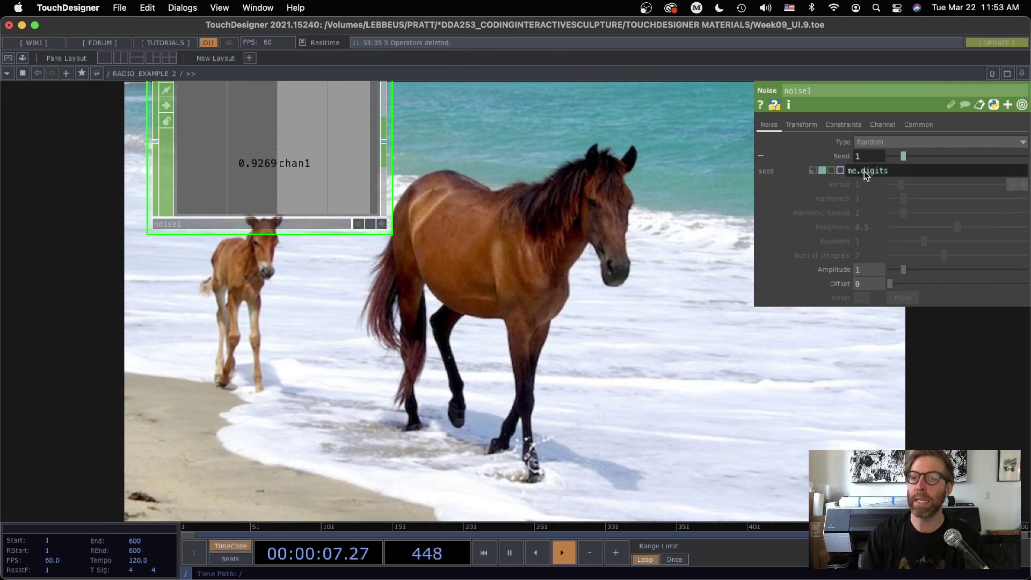
Paste four copies of noise1 in a column beneath it and inspect the me.digits seed expression on noise5
left_click_drag(288, 221, 365, 289)
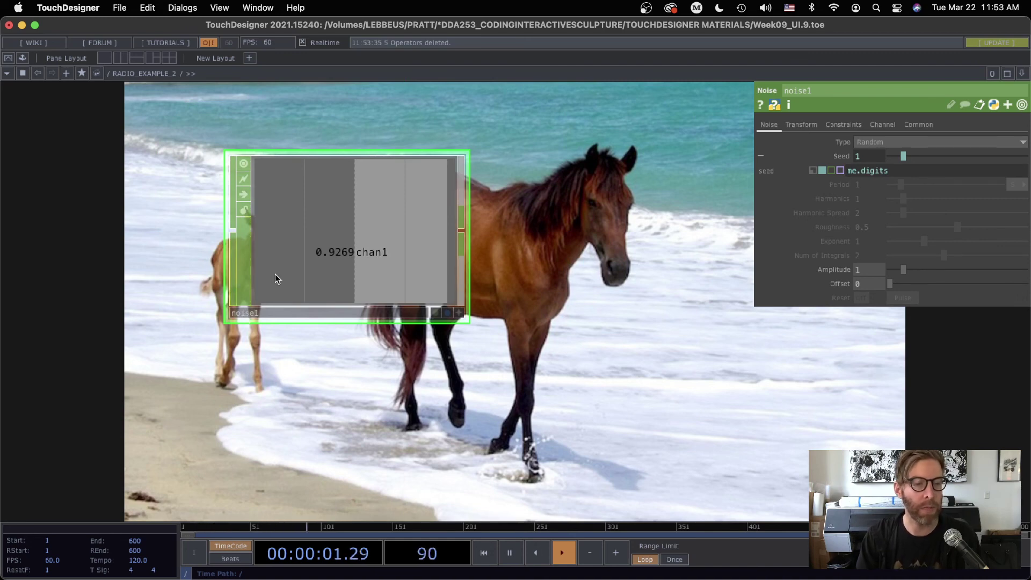
left_click_drag(562, 266, 544, 229)
middle_click_drag(558, 232, 577, 260)
left_click_drag(522, 239, 456, 191)
key("ctrl+v")
key("ctrl+v")
key("ctrl+v")
key("ctrl+v")
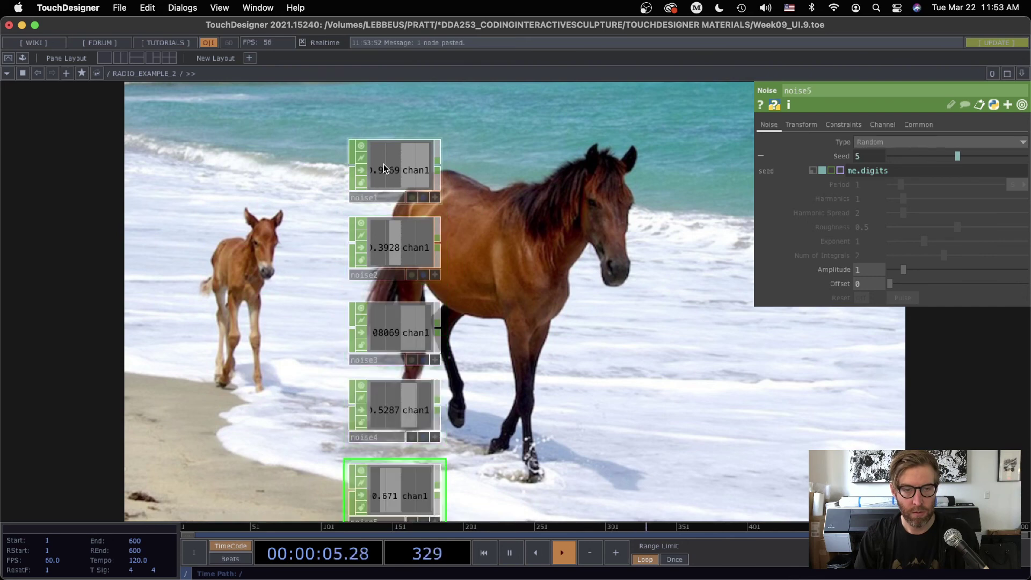
left_click_drag(524, 311, 431, 248)
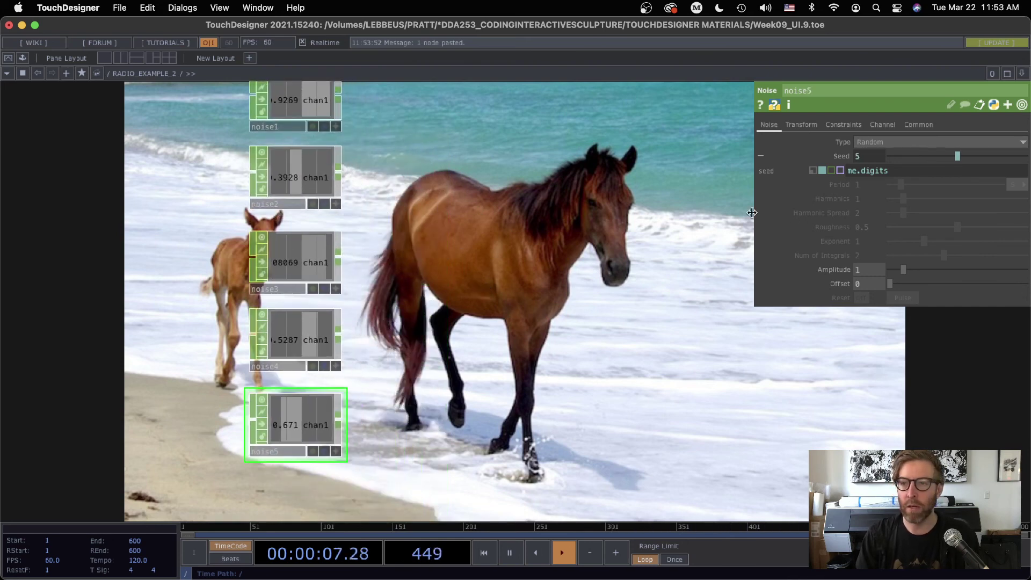
scroll(312, 207, "up", 3)
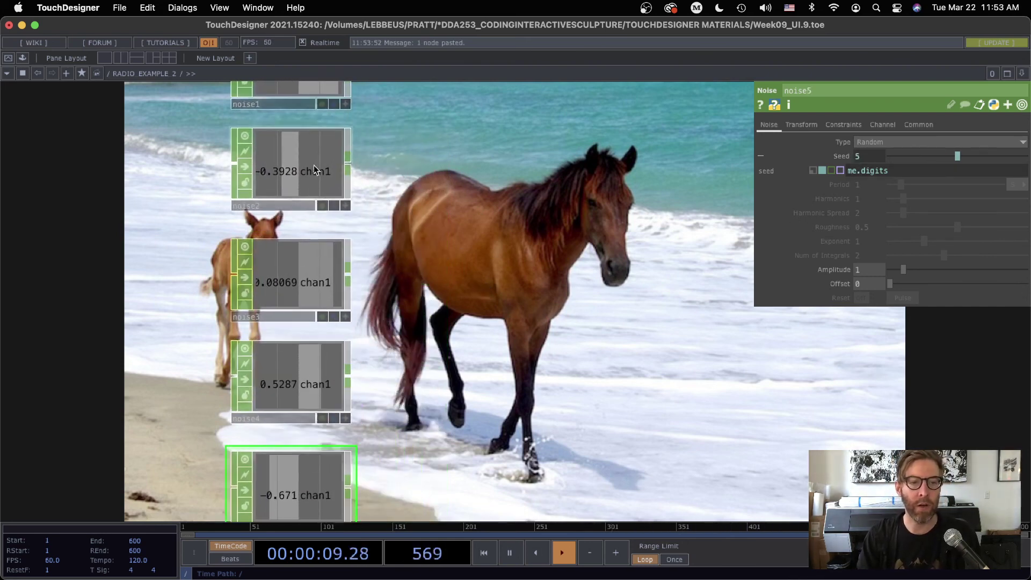
left_click_drag(441, 352, 409, 353)
scroll(363, 310, "down", 2)
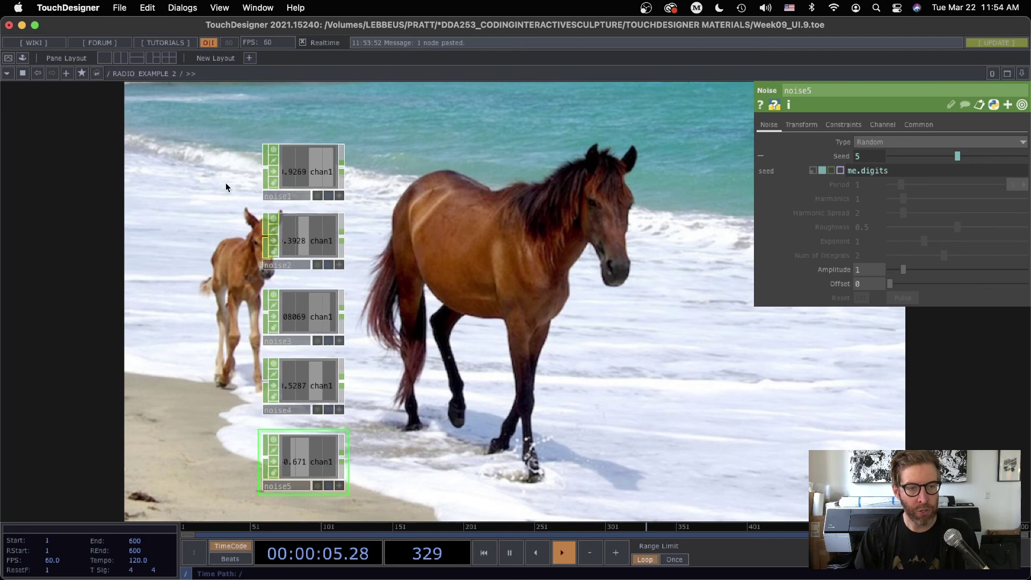
left_click(866, 171)
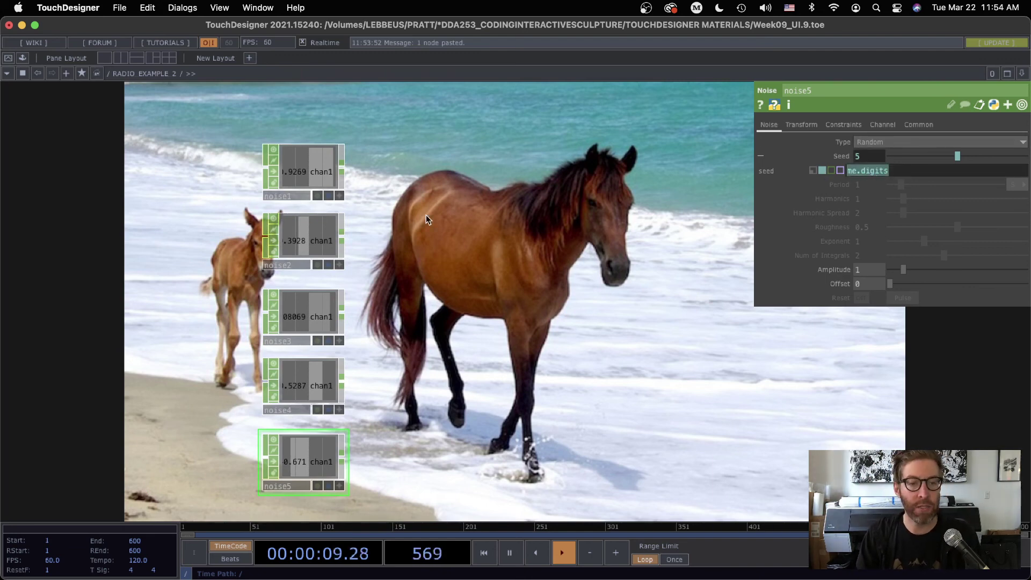
Delete all five Noise CHOPs, noise1 through noise5, from the network
left_click_drag(383, 249, 348, 202)
right_click_drag(338, 123, 242, 450)
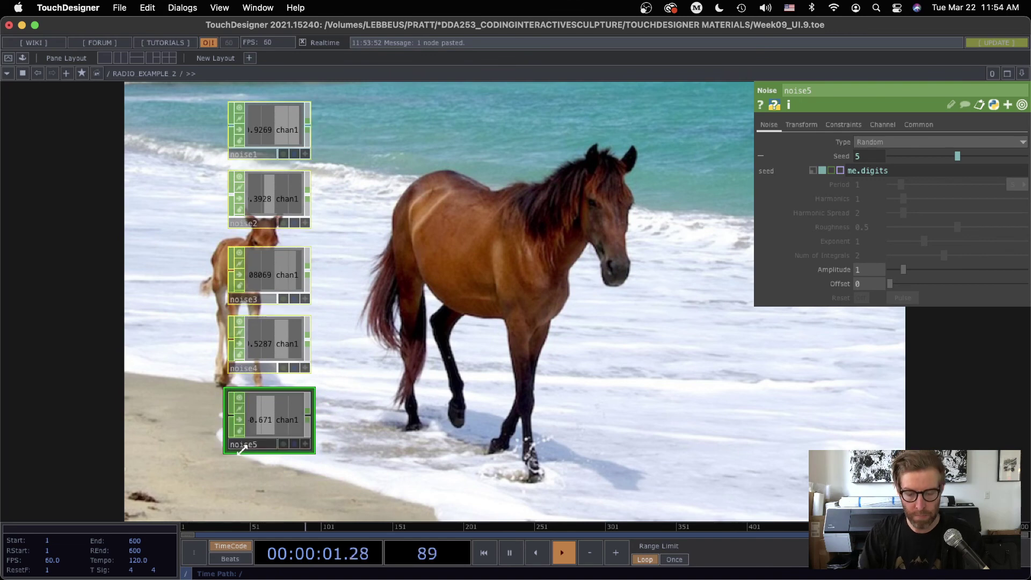
key("Delete")
Widen the parameters of moviefilein1 and examine its File expression, from the Assets/Images/Animals/ path to the folder1 lookup indexed by null1's radio channel
key("h")
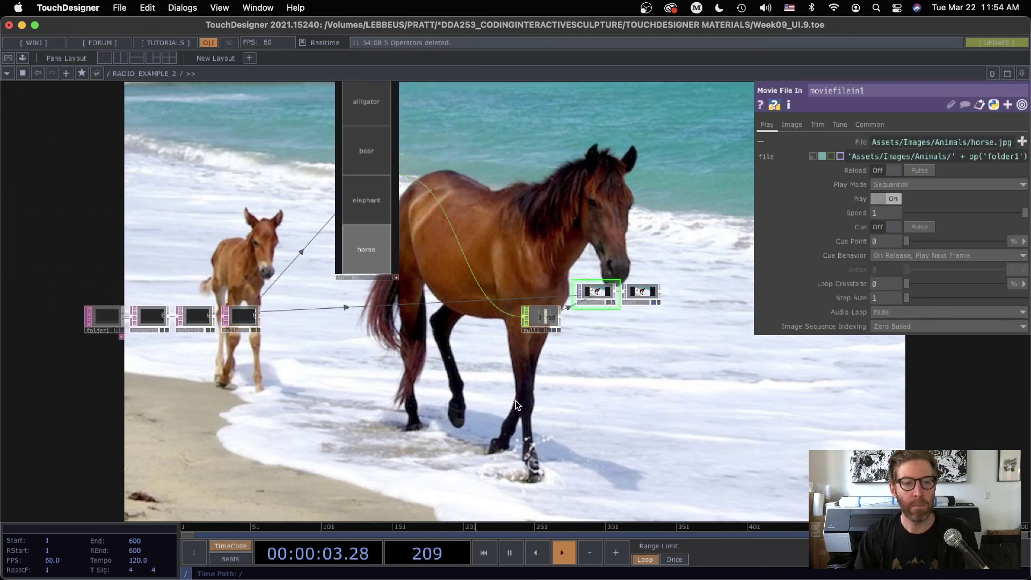
left_click_drag(388, 362, 453, 440)
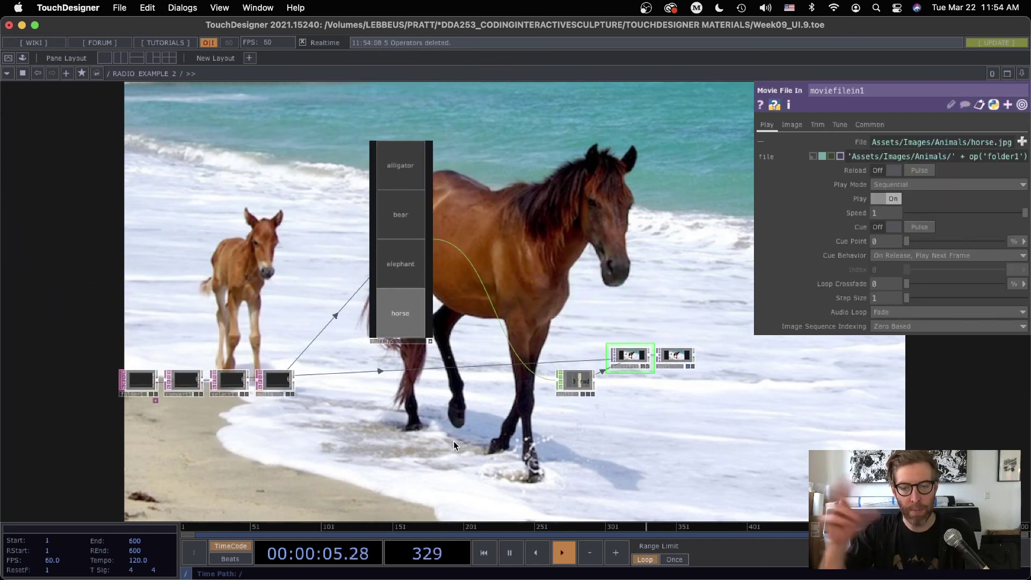
scroll(437, 410, "up", 5)
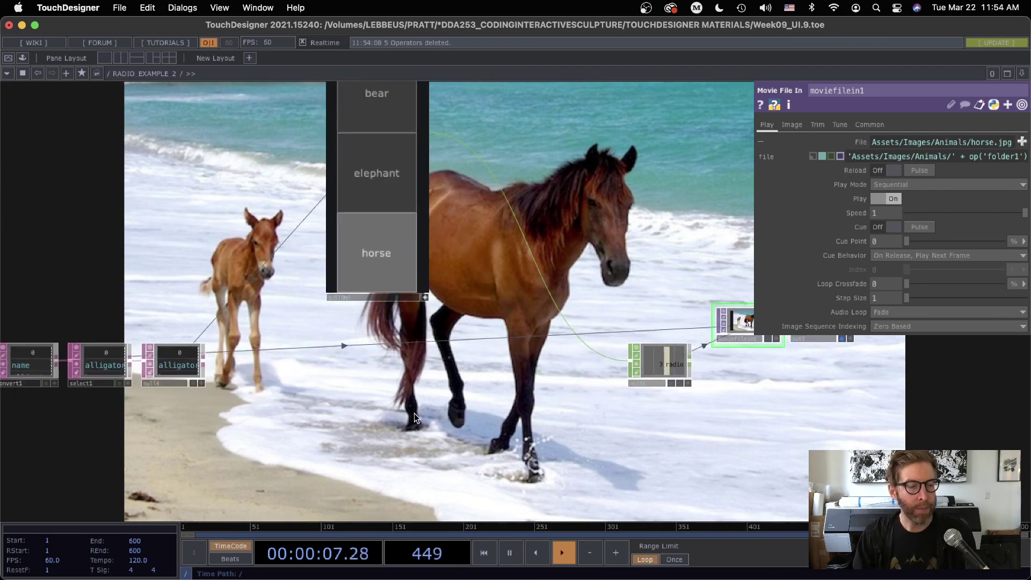
left_click_drag(388, 415, 585, 422)
left_click_drag(928, 378, 620, 322)
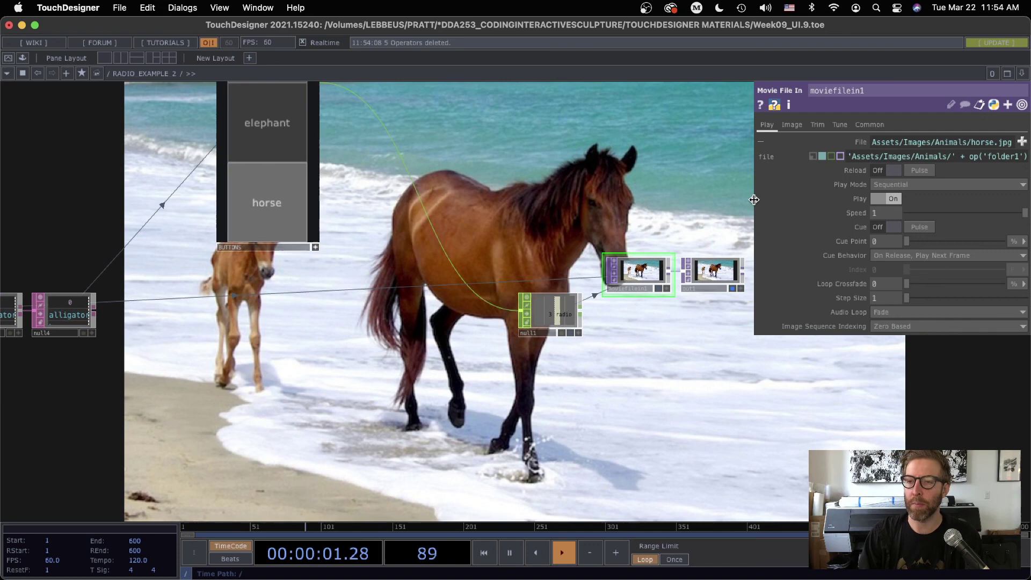
left_click_drag(754, 195, 584, 199)
left_click_drag(739, 156, 675, 156)
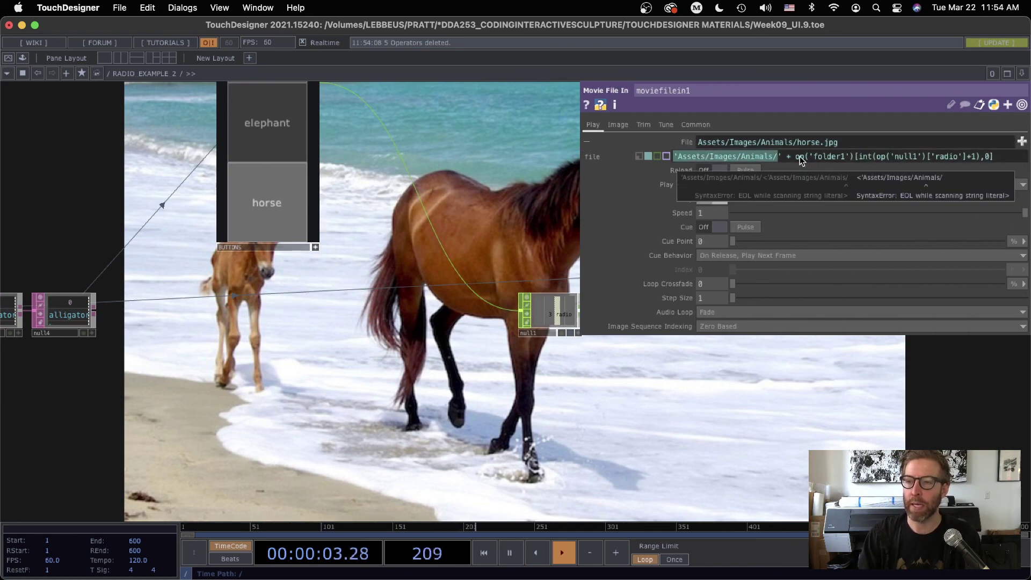
left_click_drag(810, 157, 964, 161)
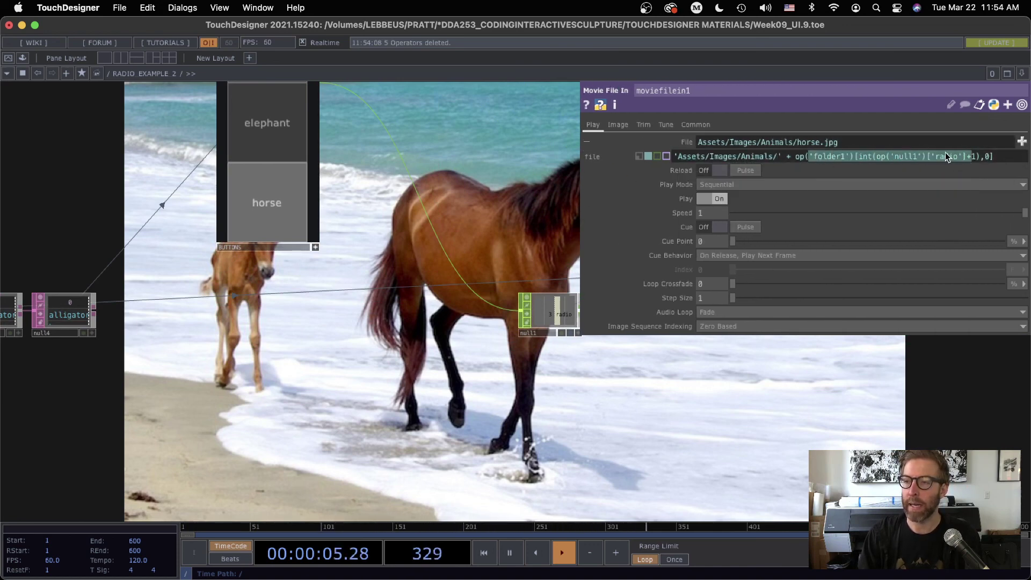
left_click(946, 156)
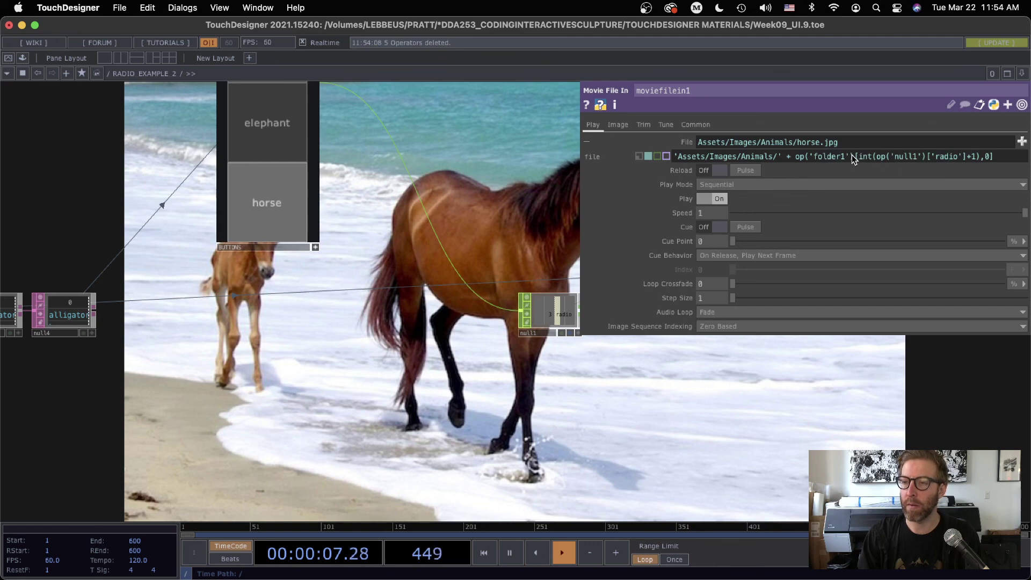
left_click_drag(851, 155, 807, 157)
Examine the image file names listed in the folder1 DAT that the File expression refers to
left_click_drag(352, 384, 614, 368)
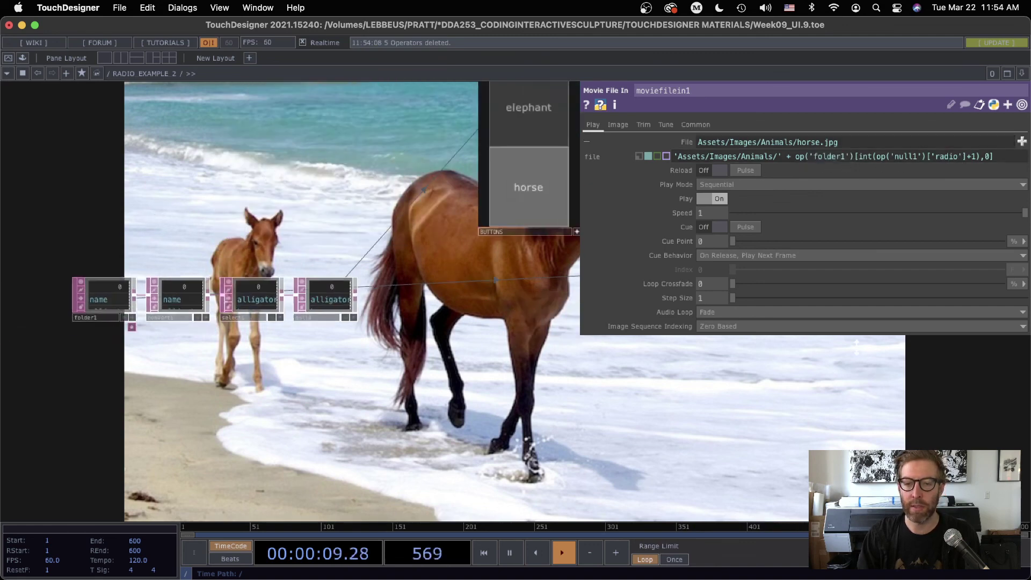
left_click_drag(857, 347, 905, 346)
scroll(357, 286, "up", 5)
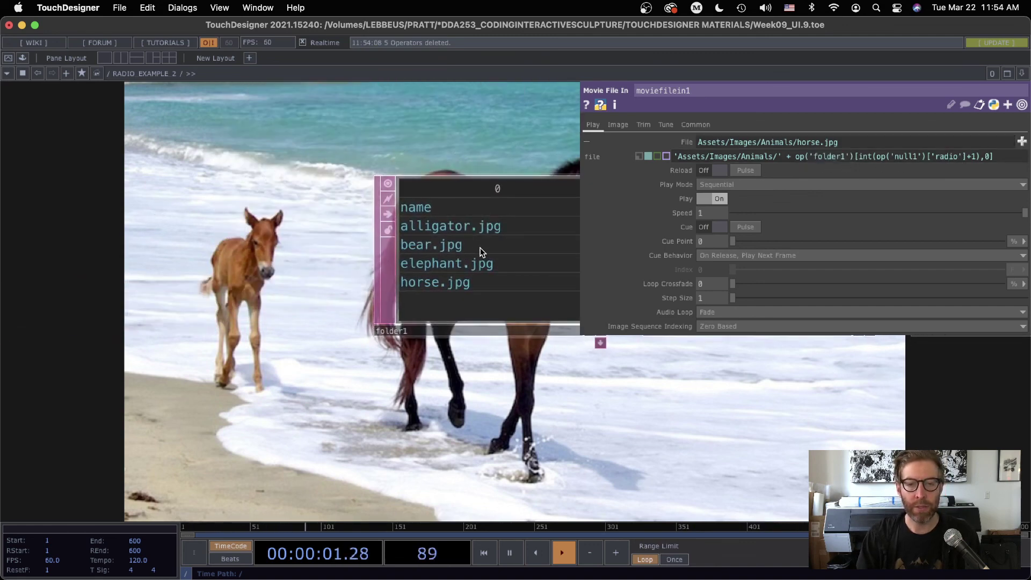
Hide the operator parameters and leave the RADIO_EXAMPLE_2 component for the root network
key("p")
scroll(557, 400, "down", 5)
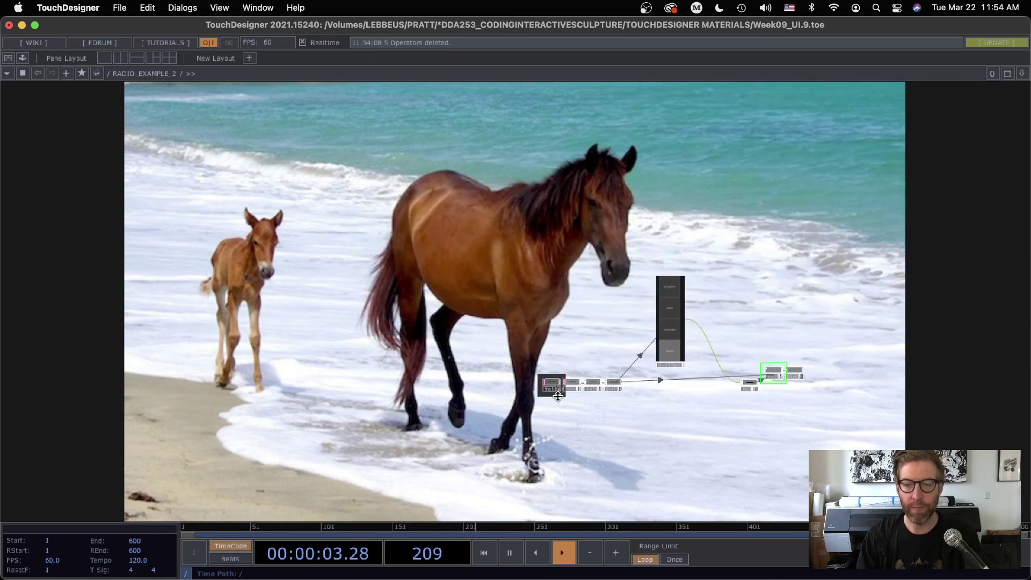
left_click_drag(674, 415, 437, 347)
scroll(438, 346, "down", 3)
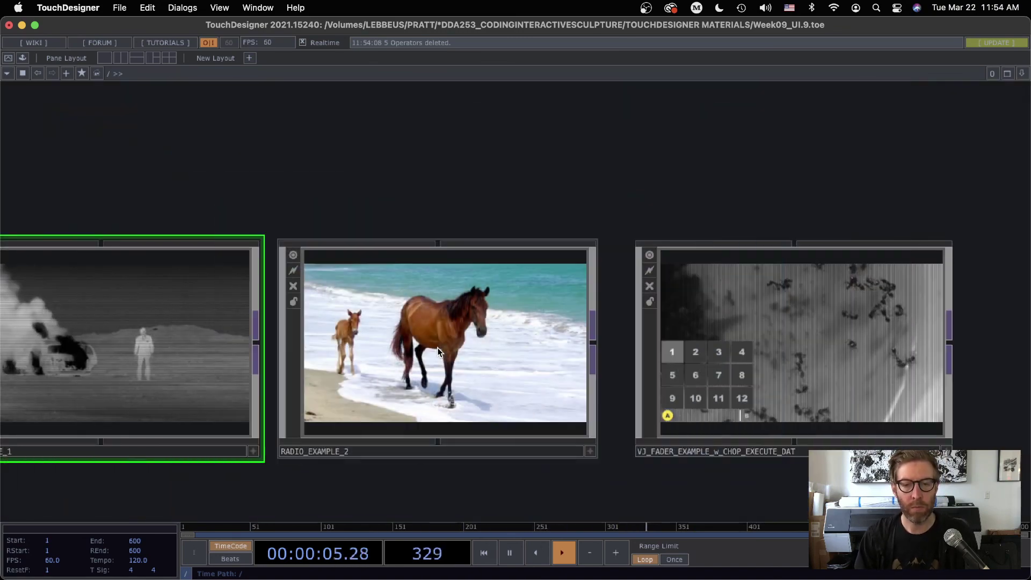